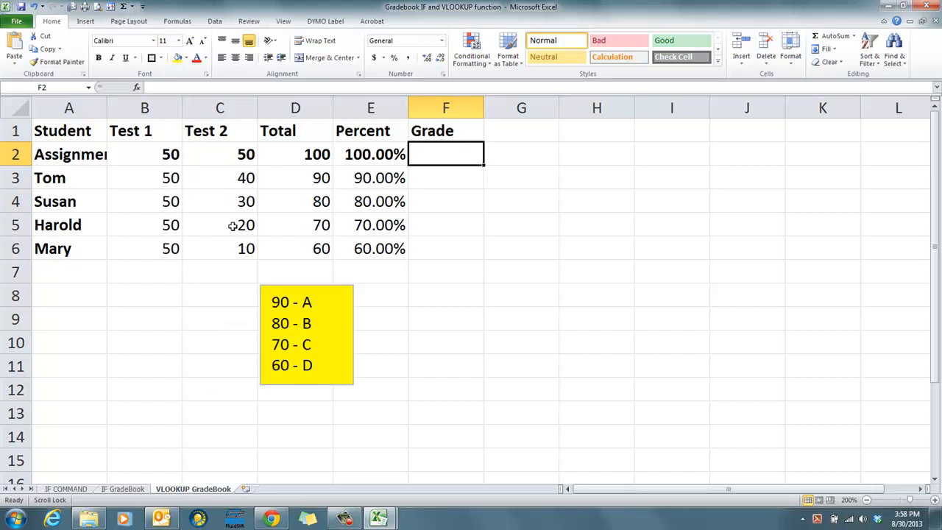
{"action": "left_click", "coordinate": [226, 155]}
{"action": "left_click", "coordinate": [221, 109]}
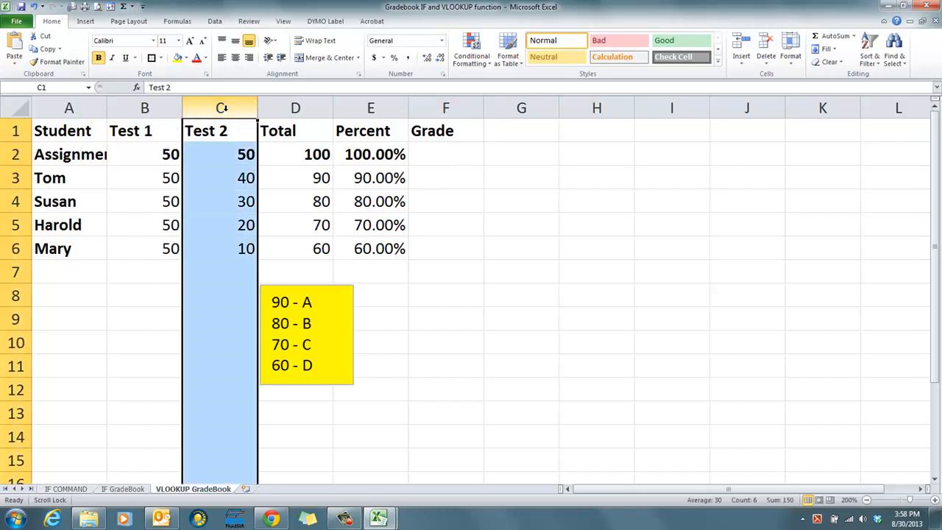
{"action": "left_click", "coordinate": [221, 194]}
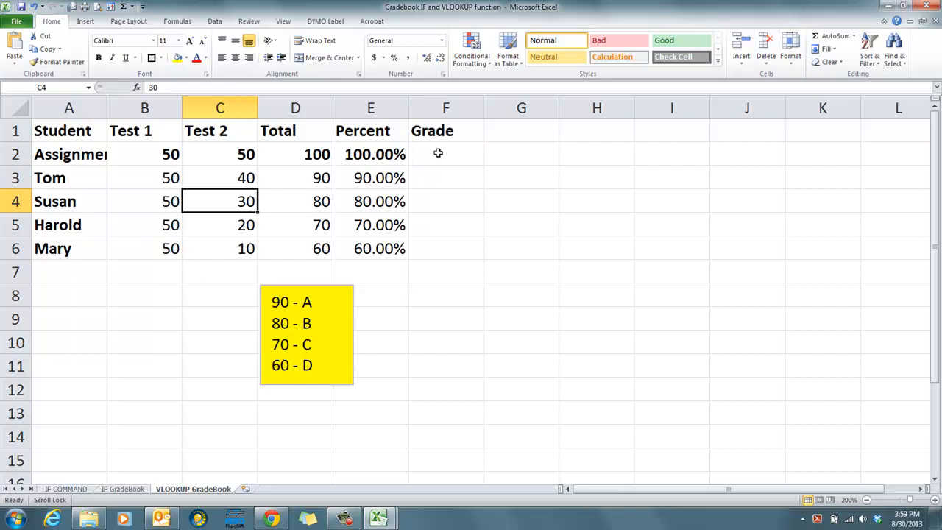
{"action": "left_click", "coordinate": [90, 323]}
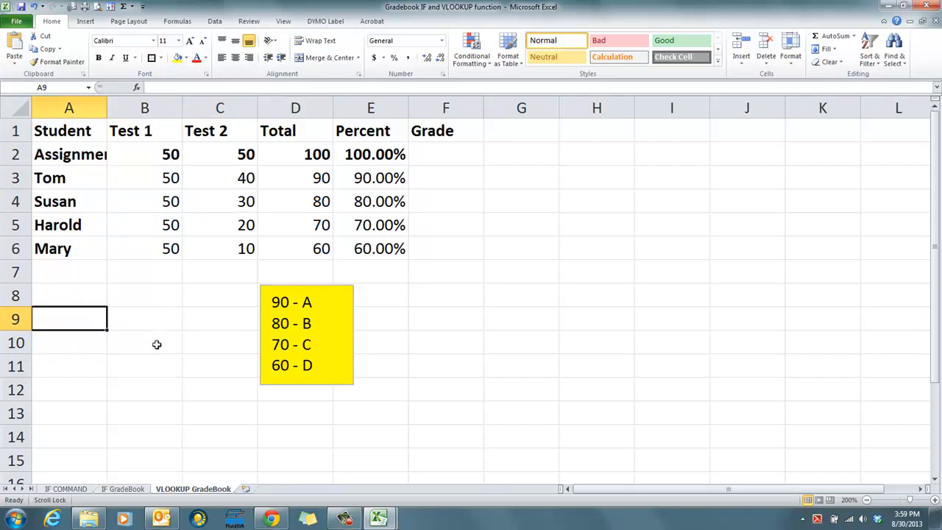
Add a new worksheet after VLOOKUP GradeBook and name it VLOOKUP DEMO.
{"action": "left_click", "coordinate": [246, 490]}
{"action": "double_click", "coordinate": [251, 488]}
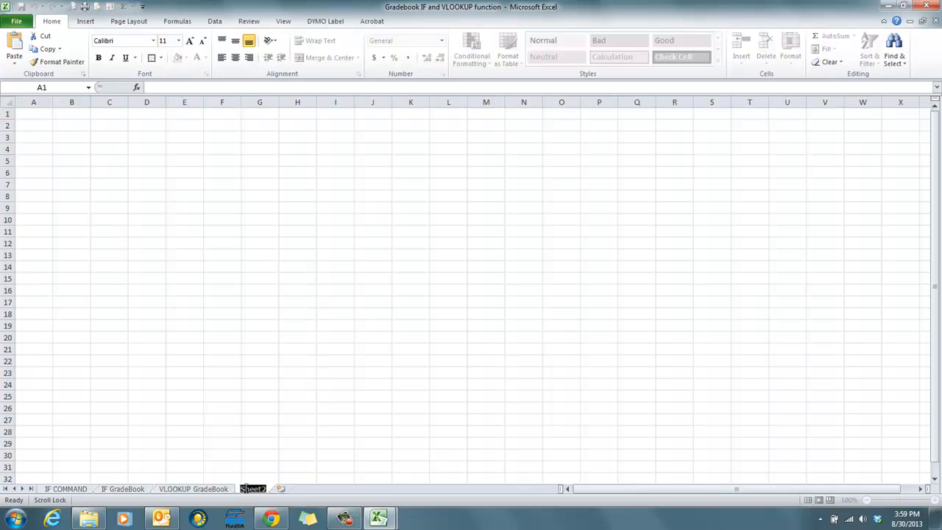
{"action": "type", "text": "VLOOKUP DEMO"}
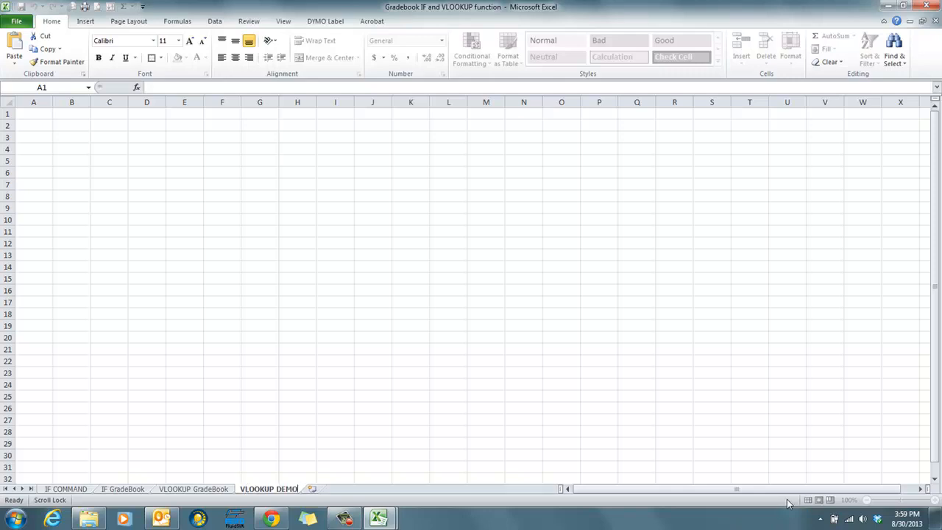
{"action": "left_click", "coordinate": [761, 457]}
Enter the heading "Part number" in cell B11 and widen column B to fit the text.
{"action": "left_click", "coordinate": [935, 500]}
{"action": "left_click", "coordinate": [934, 500]}
{"action": "scroll", "coordinate": [124, 196], "scroll_direction": "up", "scroll_amount": 2}
{"action": "left_click", "coordinate": [51, 258]}
{"action": "left_click", "coordinate": [85, 258]}
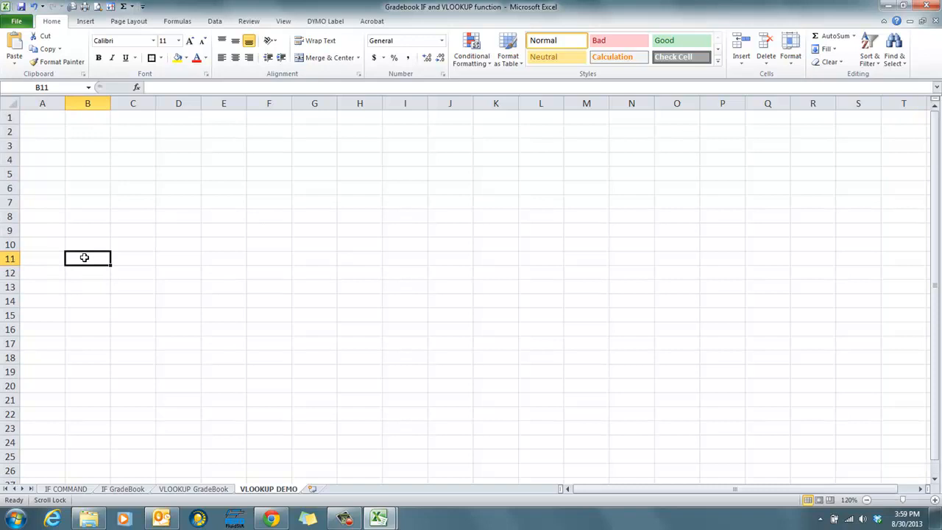
{"action": "type", "text": "pABS"}
{"action": "key", "text": "BackSpace"}
{"action": "key", "text": "BackSpace"}
{"action": "key", "text": "BackSpace"}
{"action": "key", "text": "BackSpace"}
{"action": "type", "text": "Par"}
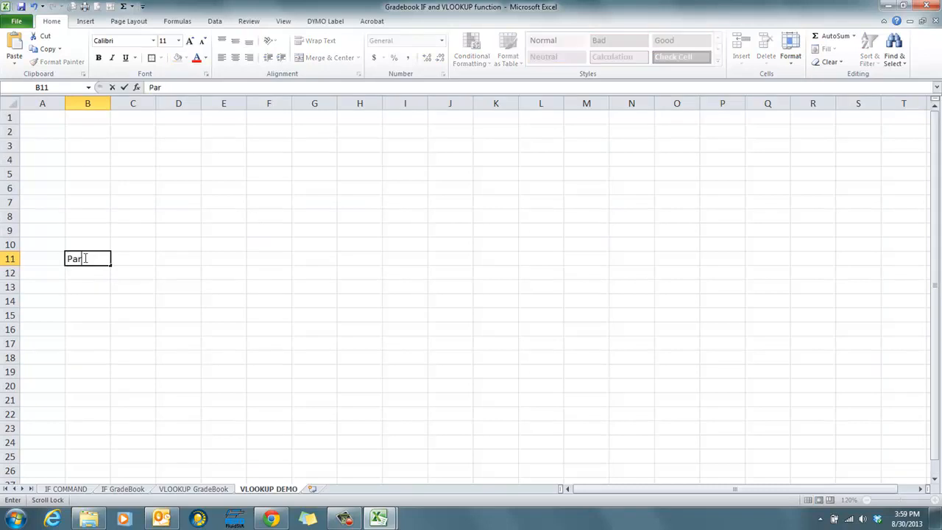
{"action": "type", "text": "t number"}
{"action": "key", "text": "Return"}
{"action": "left_click_drag", "start_coordinate": [111, 104], "coordinate": [123, 103]}
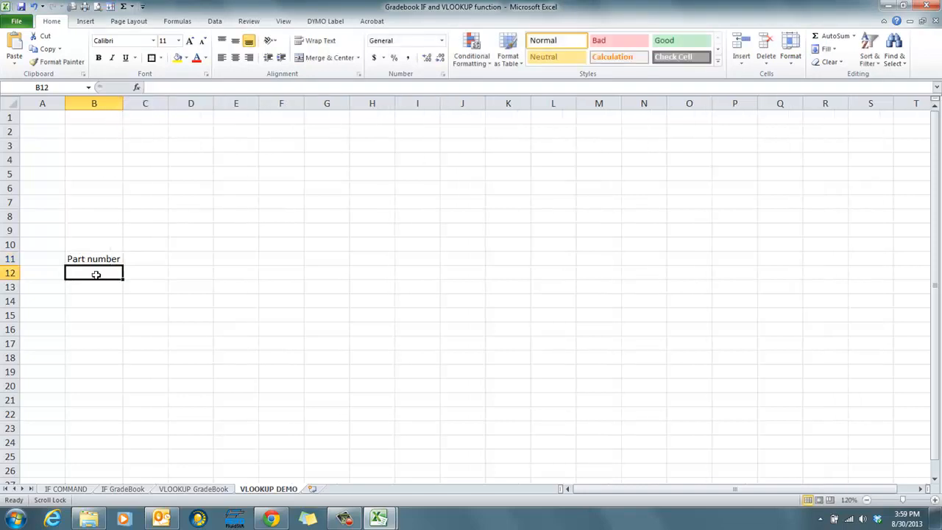
Enter the part numbers 10, 11 and 12 in cells B12 to B14.
{"action": "type", "text": "10"}
{"action": "key", "text": "Return"}
{"action": "type", "text": "11"}
{"action": "key", "text": "Return"}
{"action": "type", "text": "12"}
{"action": "key", "text": "Return"}
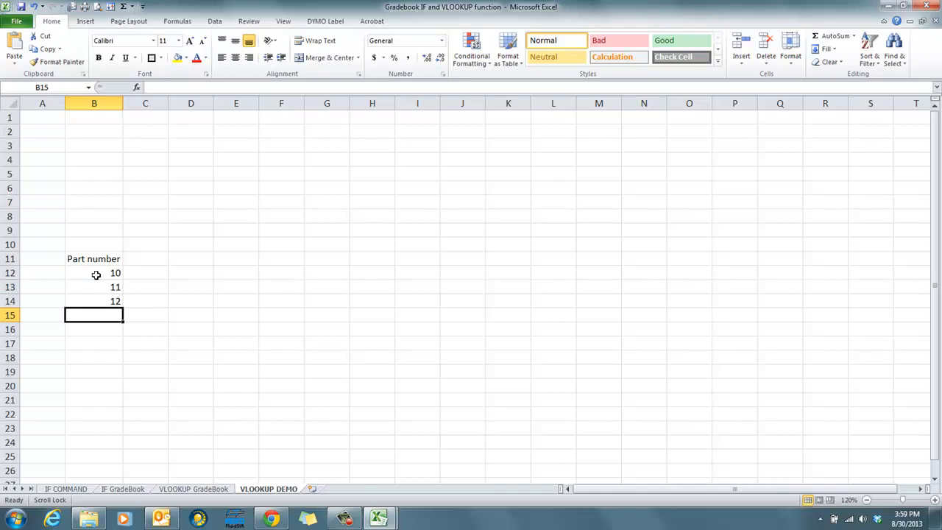
Add a "Brand" heading in C11 with Browning, Gates and Bando in the cells below it.
{"action": "left_click", "coordinate": [144, 257]}
{"action": "type", "text": "Brand"}
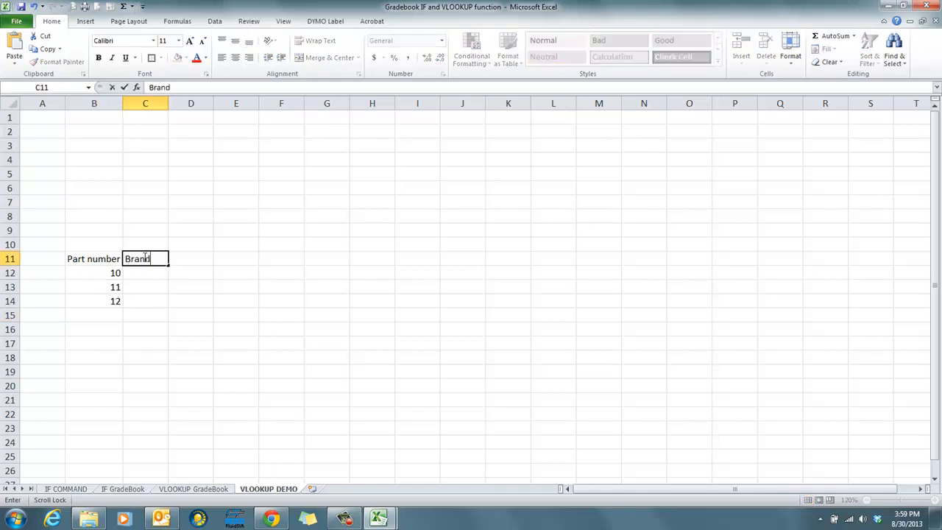
{"action": "key", "text": "Return"}
{"action": "type", "text": "Browning"}
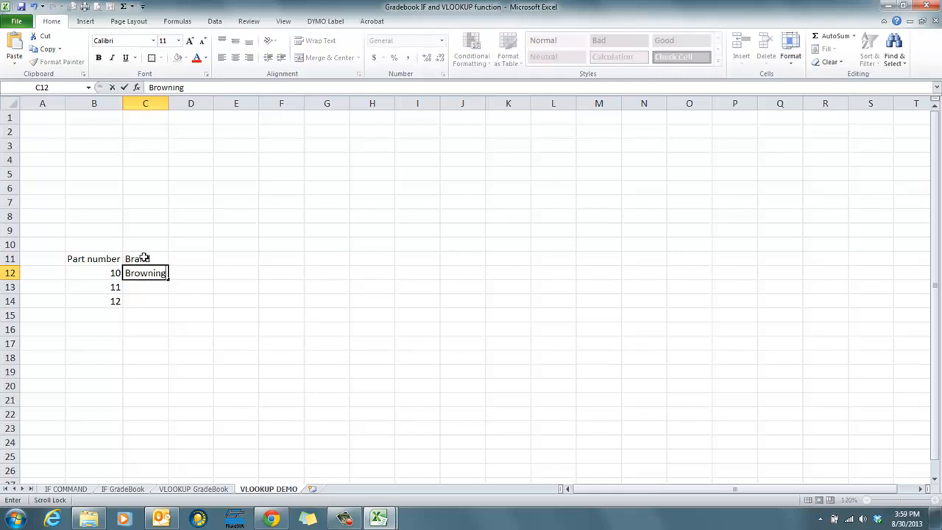
{"action": "key", "text": "Return"}
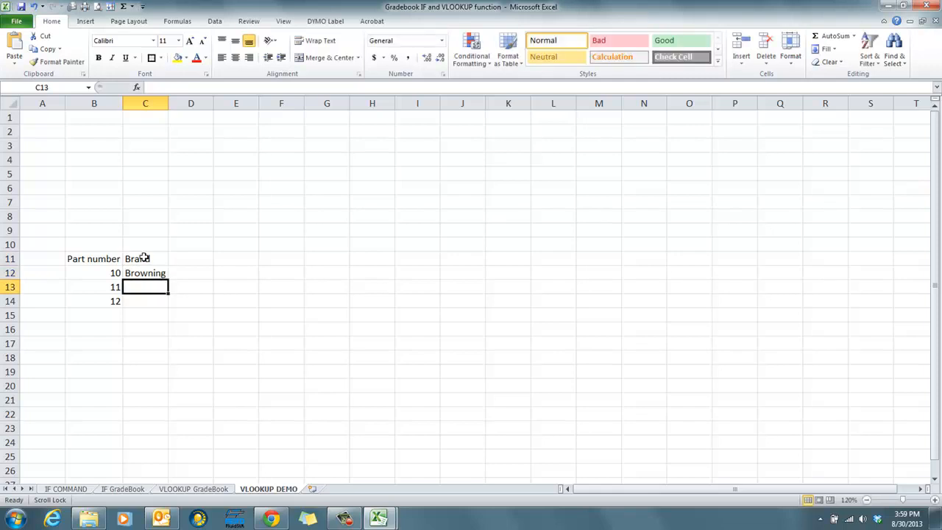
{"action": "type", "text": "Gates"}
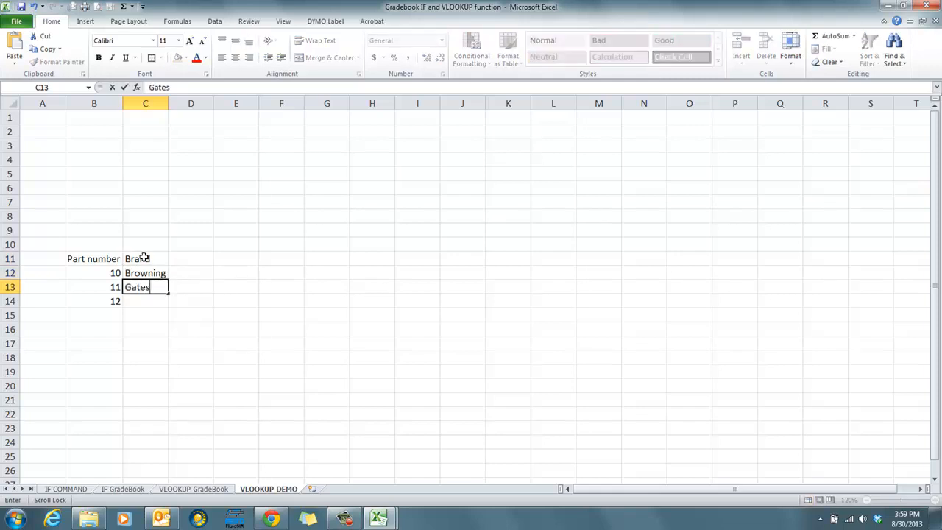
{"action": "key", "text": "Return"}
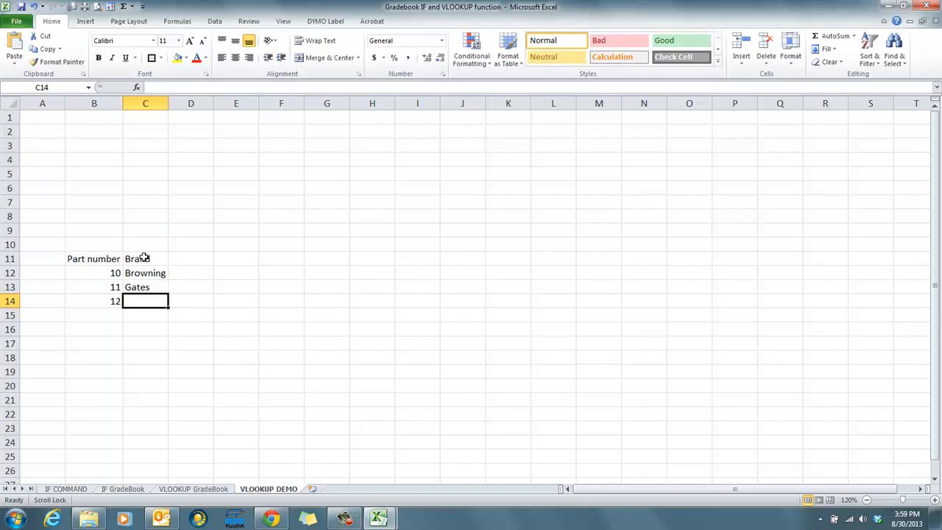
{"action": "type", "text": "B"}
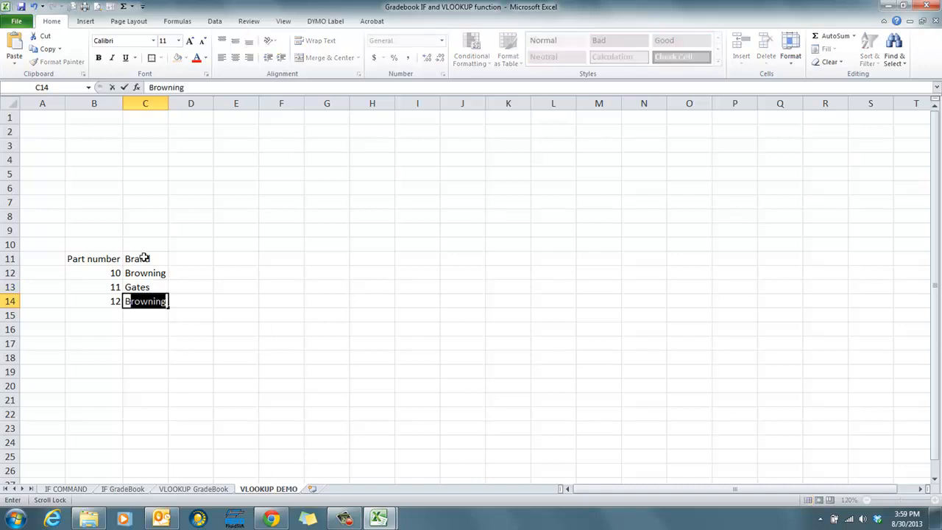
{"action": "type", "text": "ando"}
{"action": "key", "text": "Return"}
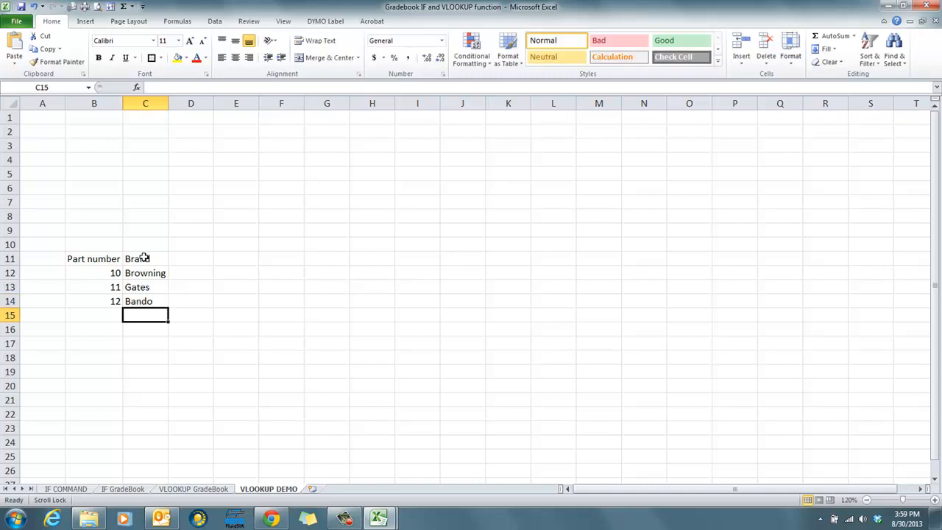
Add a "Size" heading in D11 and enter A-34 in D12 as the first size.
{"action": "left_click", "coordinate": [199, 256]}
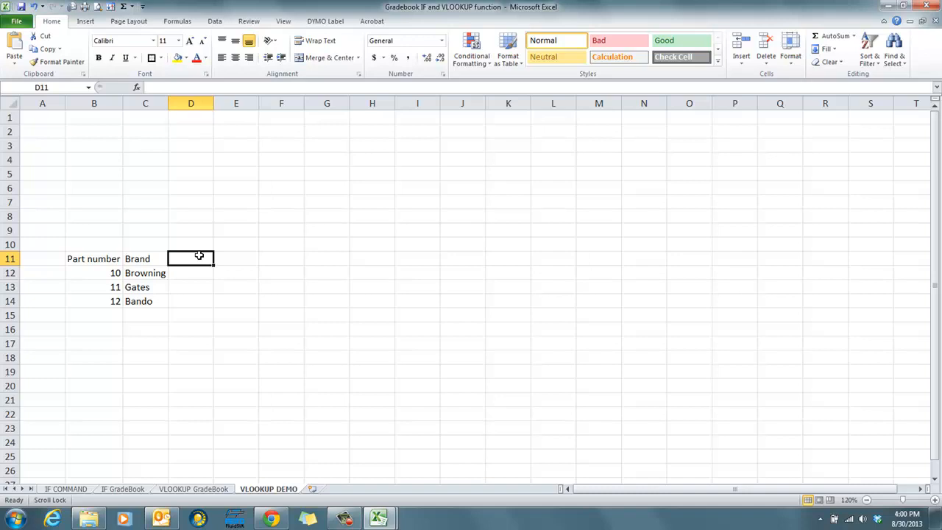
{"action": "type", "text": "Size"}
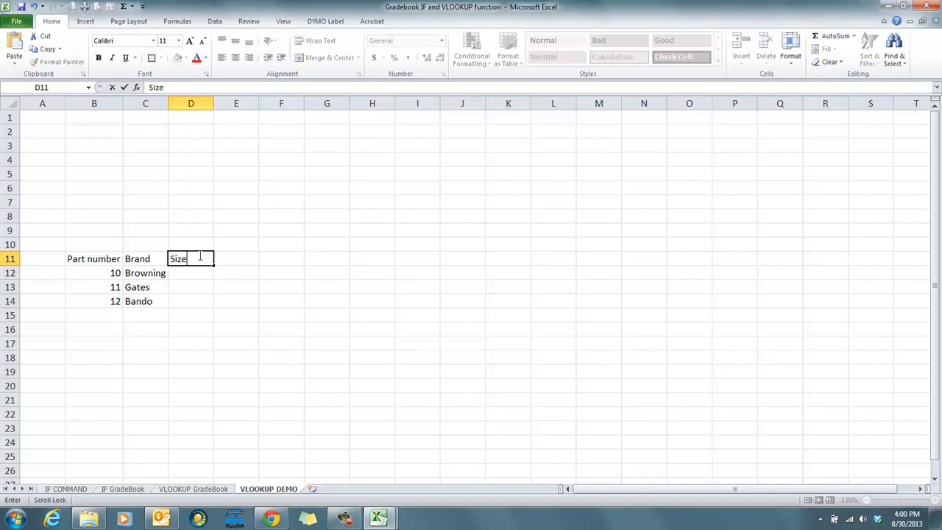
{"action": "key", "text": "BackSpace"}
{"action": "key", "text": "BackSpace"}
{"action": "key", "text": "BackSpace"}
{"action": "type", "text": "Price"}
{"action": "key", "text": "BackSpace"}
{"action": "key", "text": "BackSpace"}
{"action": "key", "text": "BackSpace"}
{"action": "key", "text": "BackSpace"}
{"action": "key", "text": "BackSpace"}
{"action": "type", "text": "Size"}
{"action": "key", "text": "Return"}
{"action": "type", "text": "A-34"}
{"action": "key", "text": "Return"}
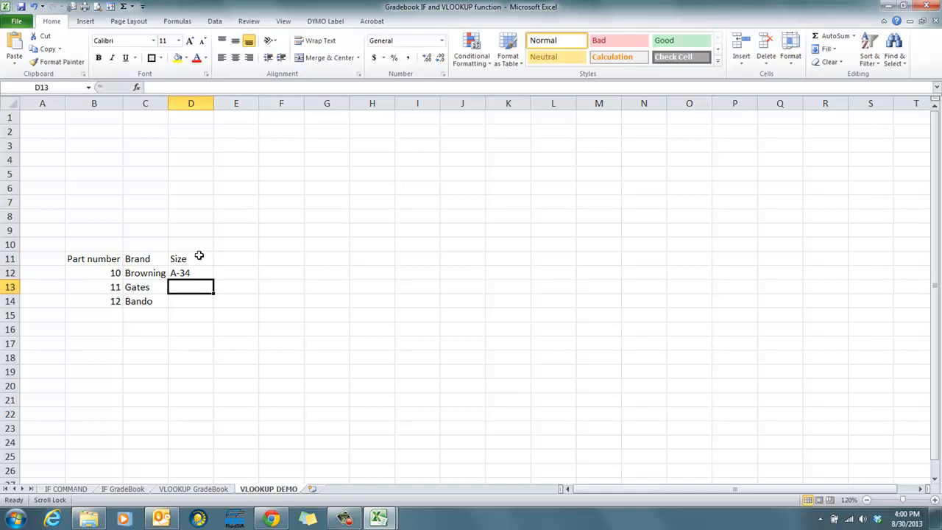
Fill the size in D12 down to the other two parts in D13 and D14.
{"action": "left_click", "coordinate": [190, 273]}
{"action": "left_click_drag", "start_coordinate": [191, 272], "coordinate": [193, 298]}
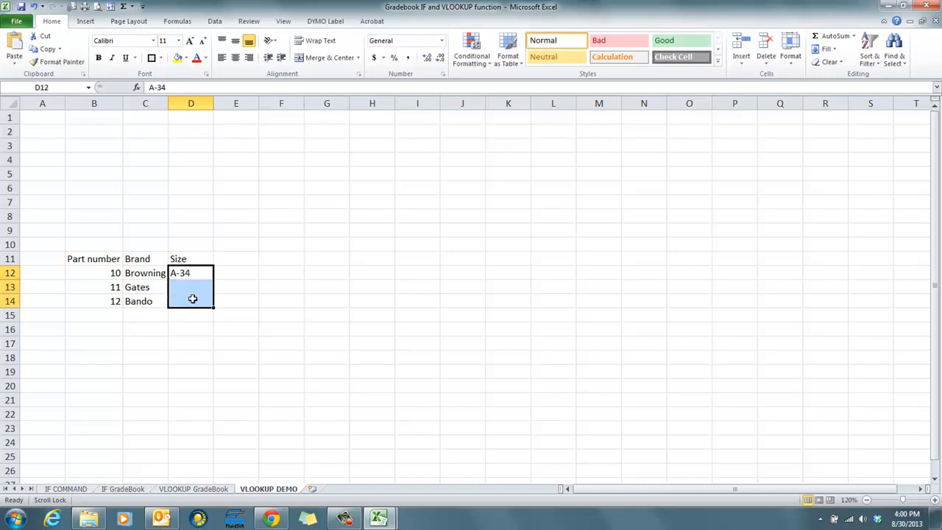
{"action": "key", "text": "ctrl+d"}
Add a "Price" heading in E11 with $8, $8.25 and $7.45 in cells E12 to E14.
{"action": "left_click", "coordinate": [232, 254]}
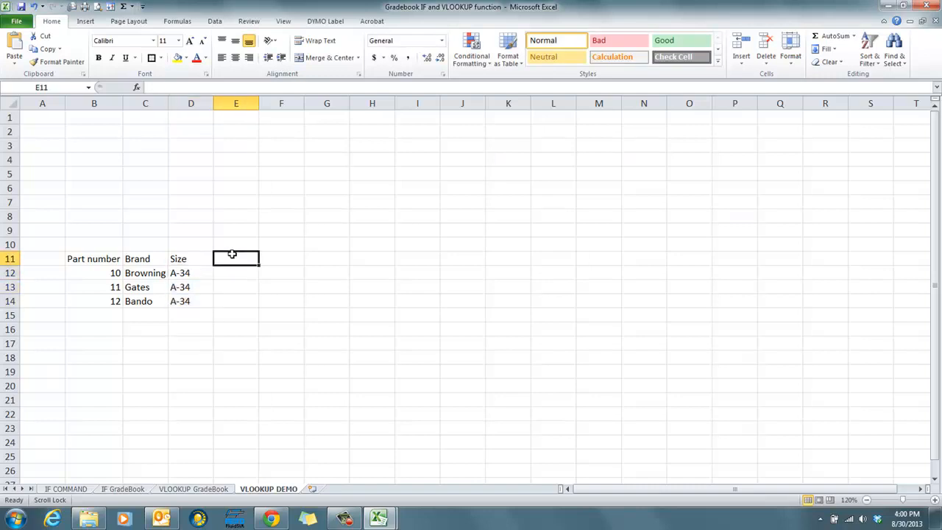
{"action": "type", "text": "Price"}
{"action": "key", "text": "Return"}
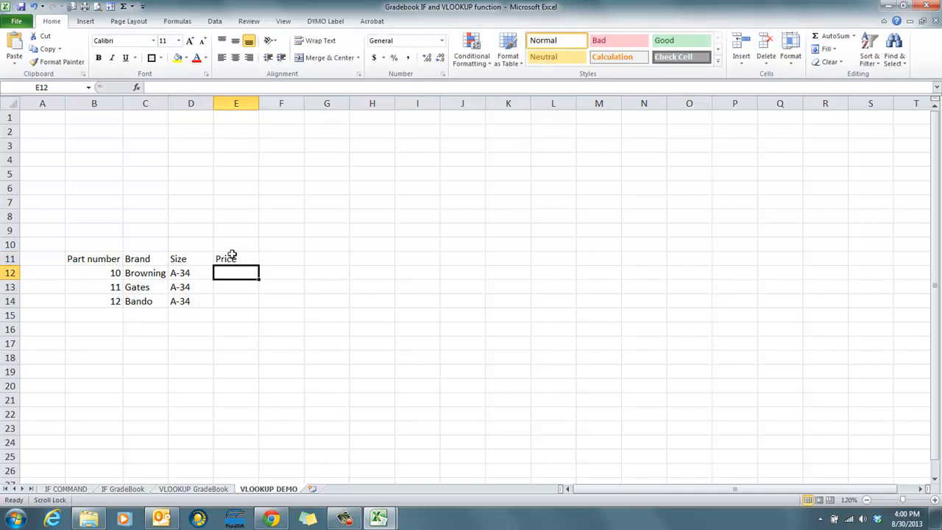
{"action": "type", "text": "$"}
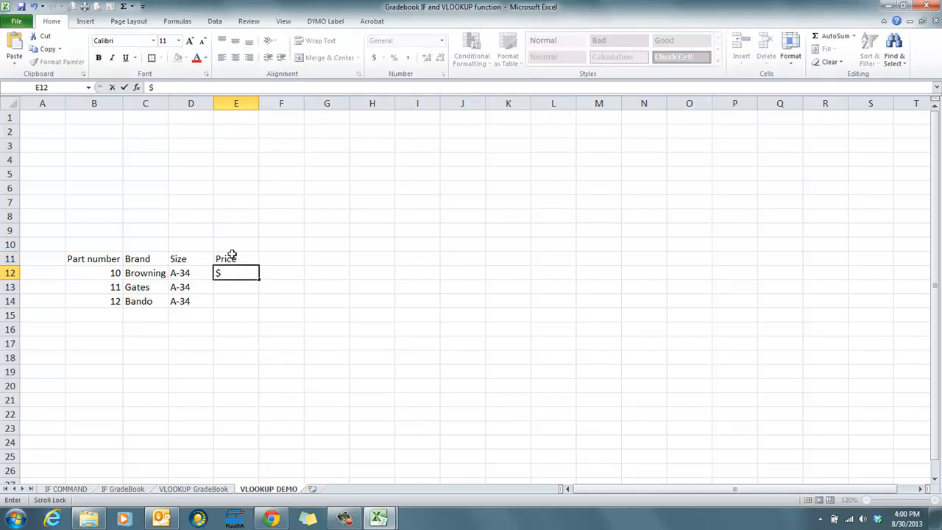
{"action": "type", "text": "8"}
{"action": "key", "text": "Return"}
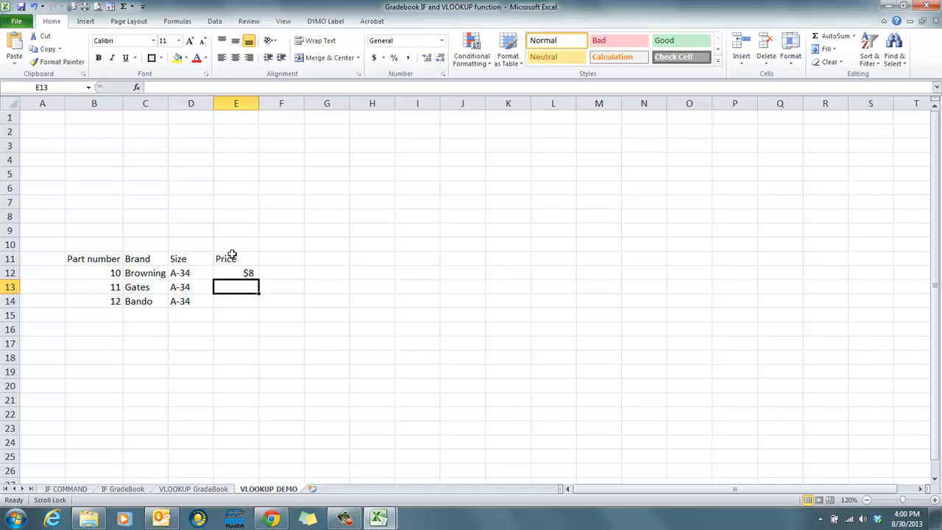
{"action": "type", "text": "$8."}
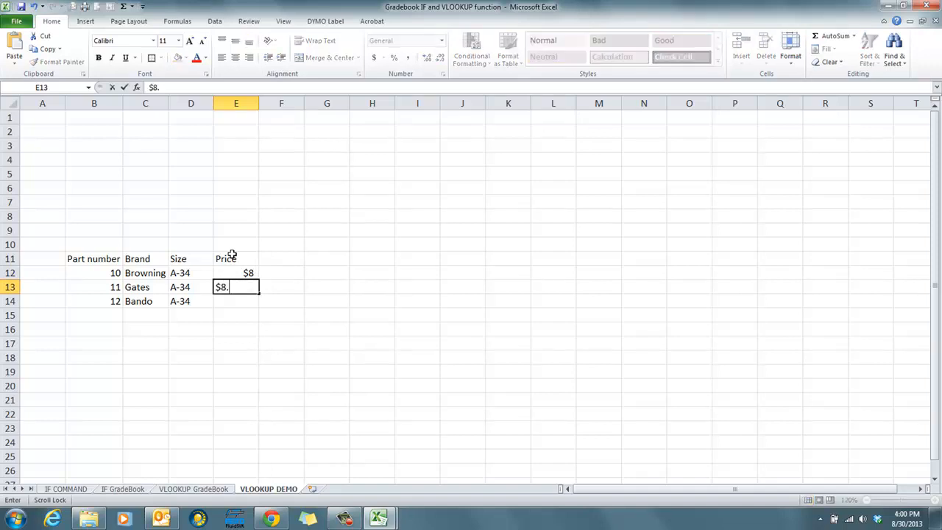
{"action": "type", "text": "25"}
{"action": "key", "text": "Return"}
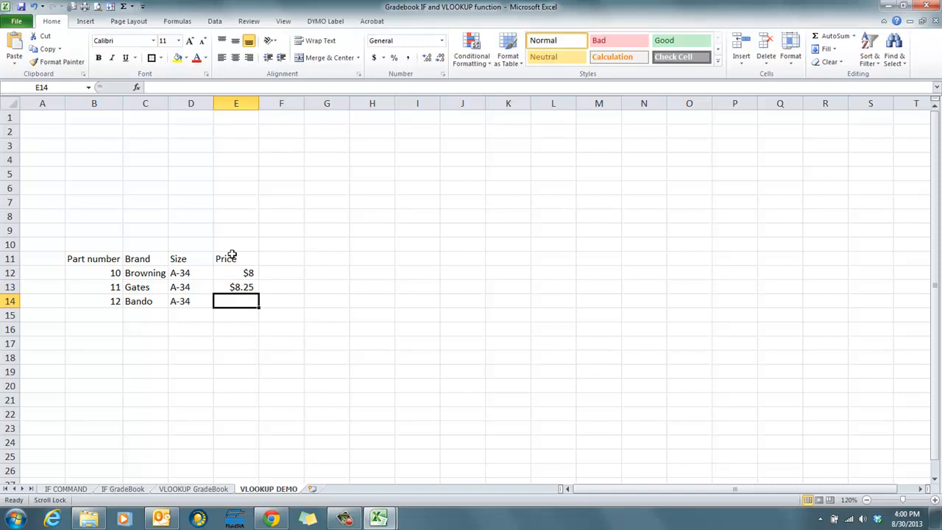
{"action": "type", "text": "$7.45"}
{"action": "key", "text": "Return"}
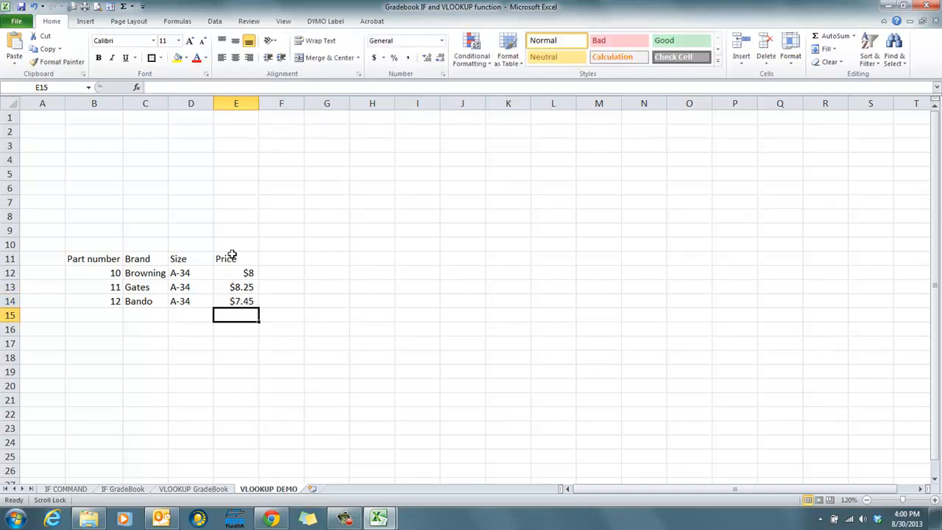
Apply the Accounting number format to the prices in E12:E14 and make the headings in B11:E11 bold.
{"action": "left_click_drag", "start_coordinate": [239, 271], "coordinate": [246, 298]}
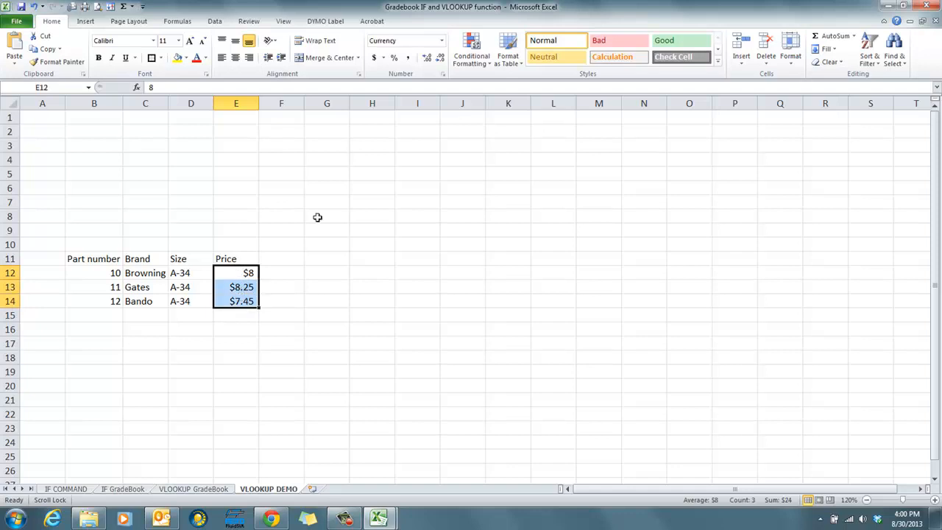
{"action": "left_click", "coordinate": [374, 57]}
{"action": "left_click_drag", "start_coordinate": [249, 259], "coordinate": [98, 256]}
{"action": "key", "text": "ctrl+b"}
{"action": "left_click", "coordinate": [251, 297]}
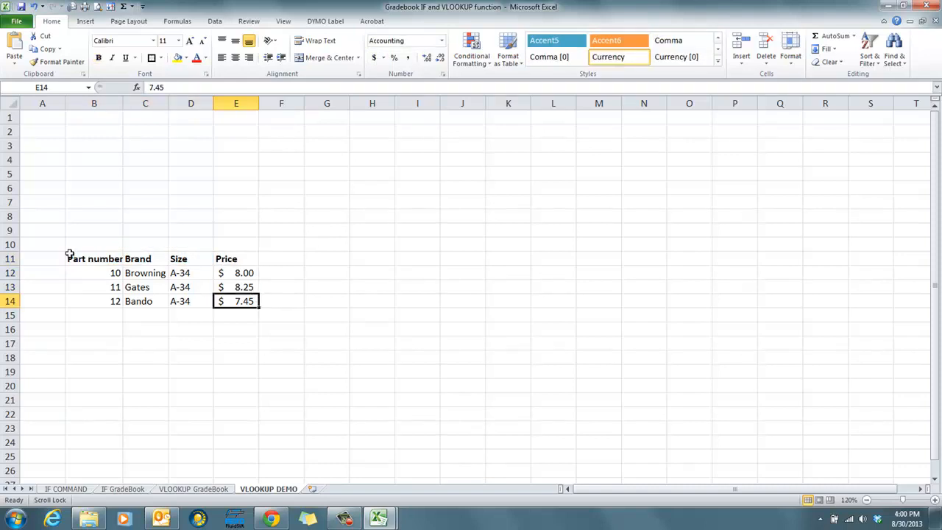
Enter the prompt "What is the partnumber" in cell B2 and select the cell beneath it.
{"action": "left_click", "coordinate": [118, 139]}
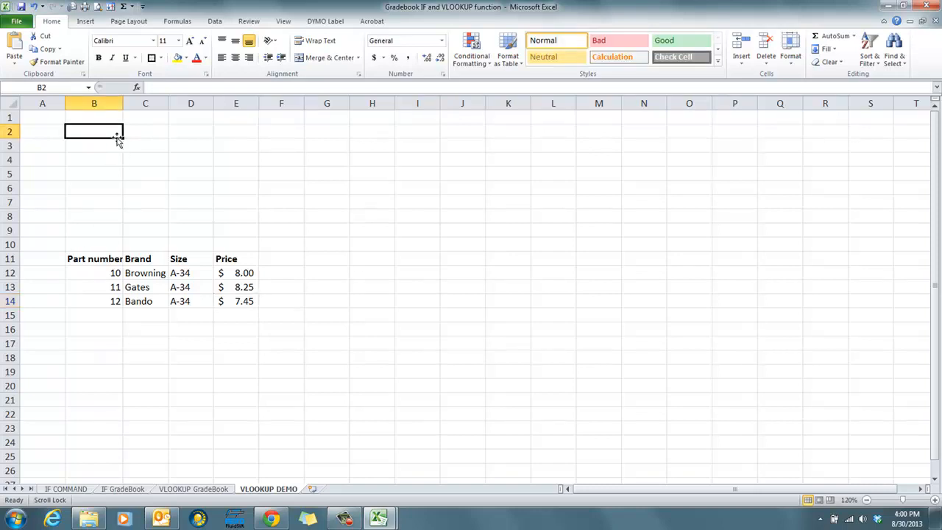
{"action": "type", "text": "What i"}
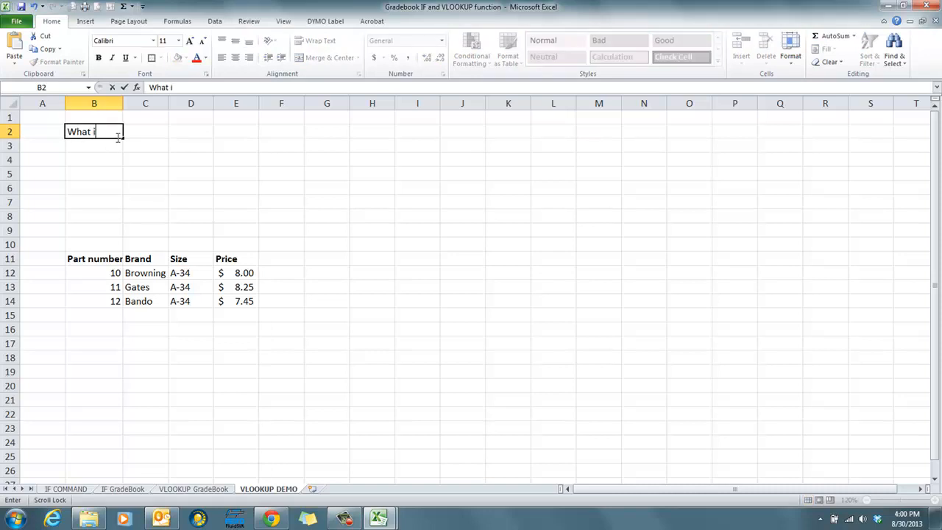
{"action": "type", "text": "s the partnumber"}
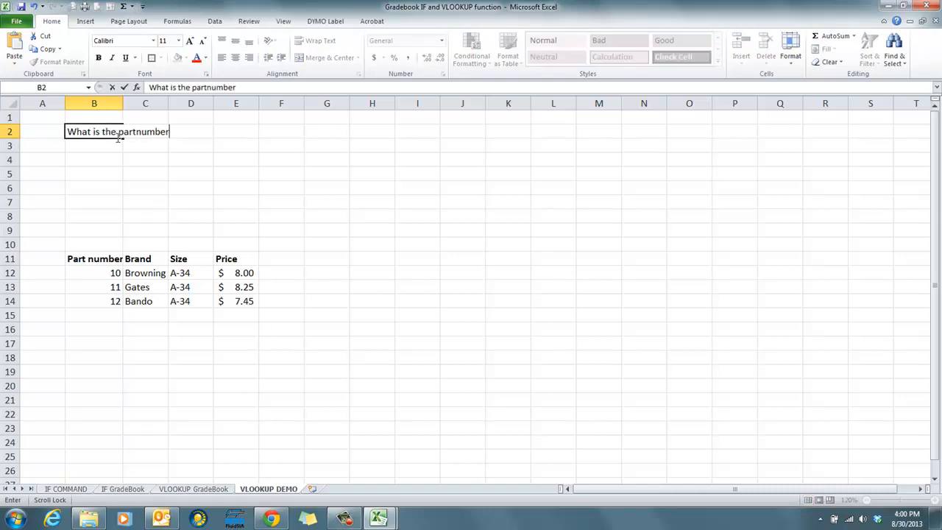
{"action": "key", "text": "Return"}
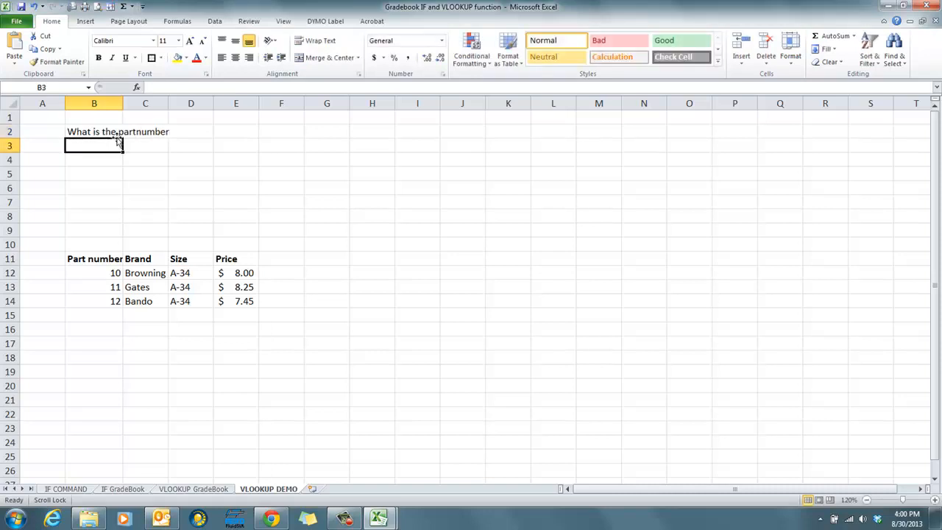
{"action": "left_click", "coordinate": [107, 131]}
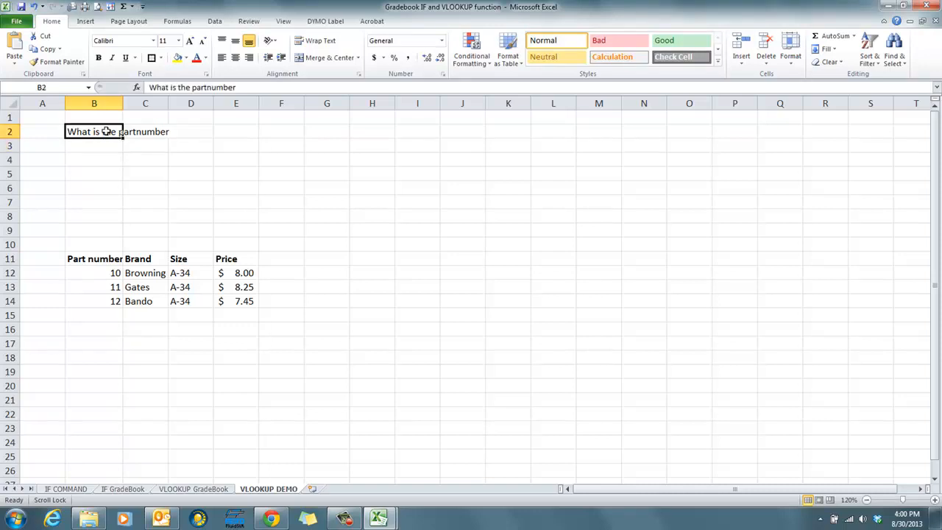
{"action": "left_click", "coordinate": [93, 151]}
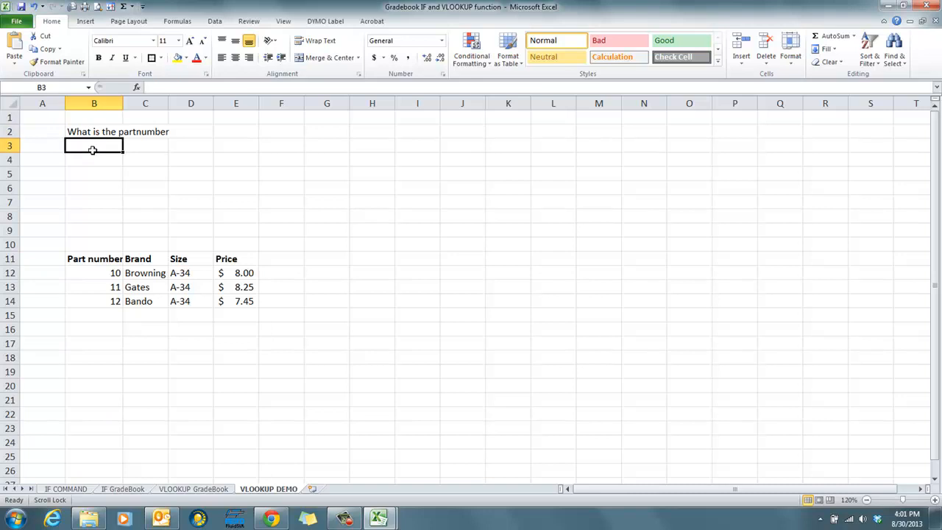
Enter the label "Partnumber" in cell B3.
{"action": "type", "text": "10"}
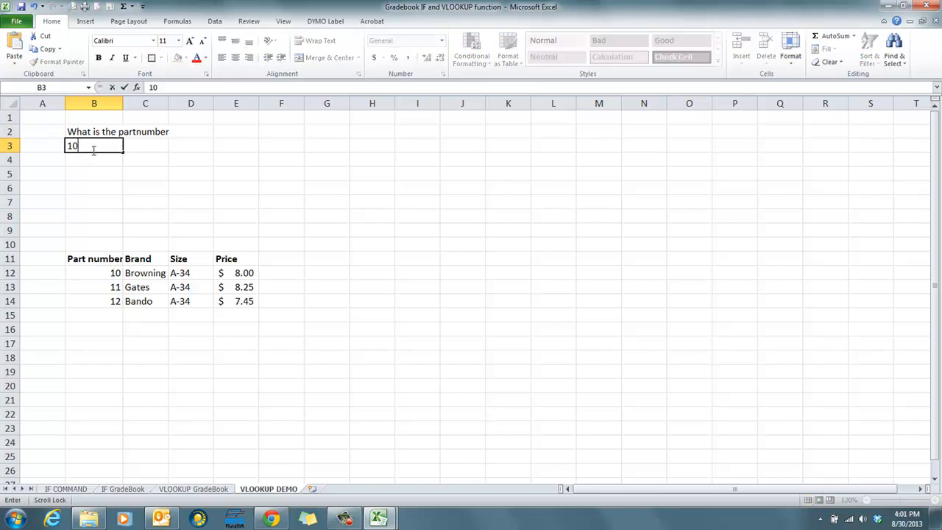
{"action": "key", "text": "BackSpace"}
{"action": "key", "text": "BackSpace"}
{"action": "type", "text": "Partnumber"}
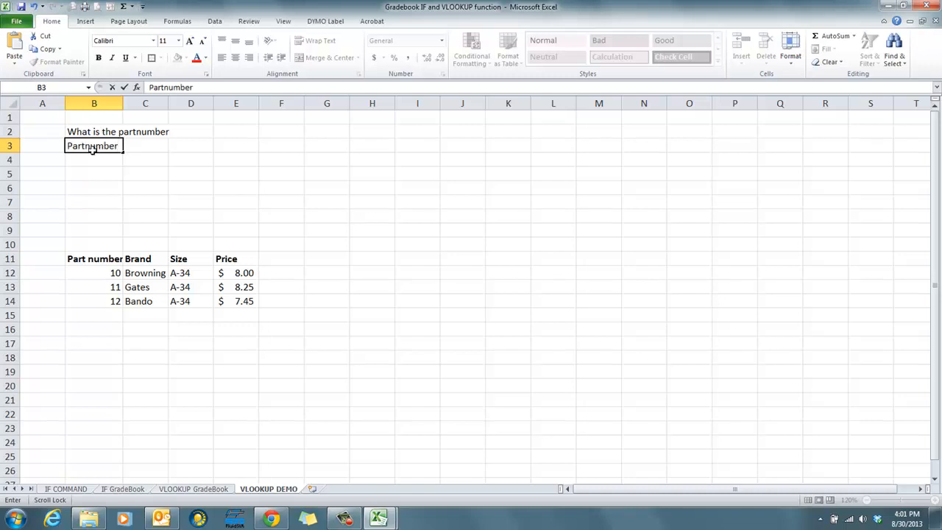
{"action": "key", "text": "Tab"}
Copy the table headings in B11:E11 to row 3, starting at cell B3.
{"action": "left_click_drag", "start_coordinate": [91, 258], "coordinate": [225, 259]}
{"action": "key", "text": "ctrl+c"}
{"action": "left_click", "coordinate": [83, 147]}
{"action": "key", "text": "ctrl+v"}
{"action": "left_click", "coordinate": [139, 174]}
Fill the part number input cell B4 with yellow and enter 11 in it.
{"action": "left_click", "coordinate": [95, 157]}
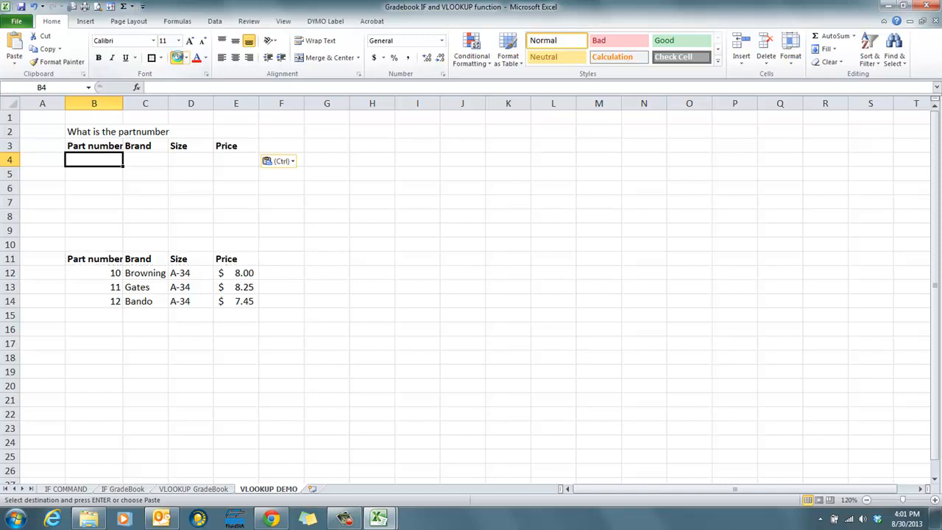
{"action": "left_click", "coordinate": [179, 58]}
{"action": "left_click", "coordinate": [178, 174]}
{"action": "left_click", "coordinate": [105, 159]}
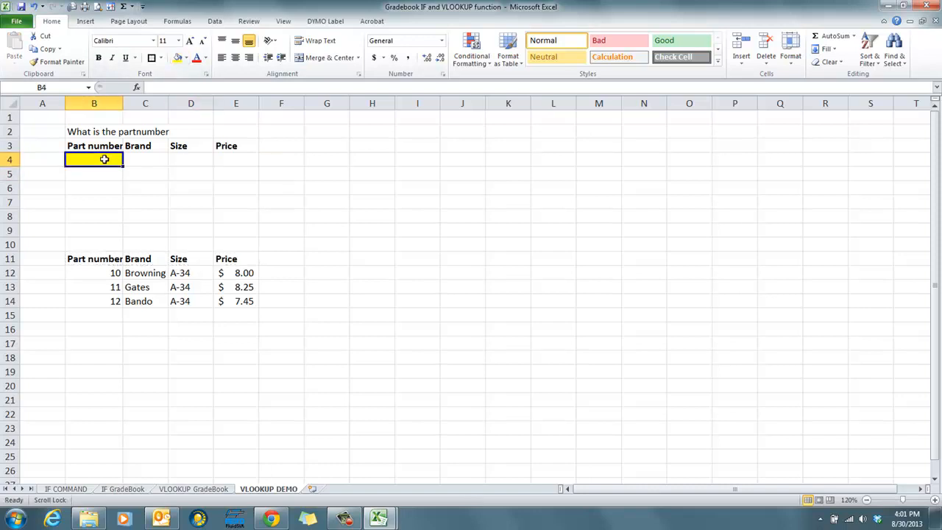
{"action": "type", "text": "11"}
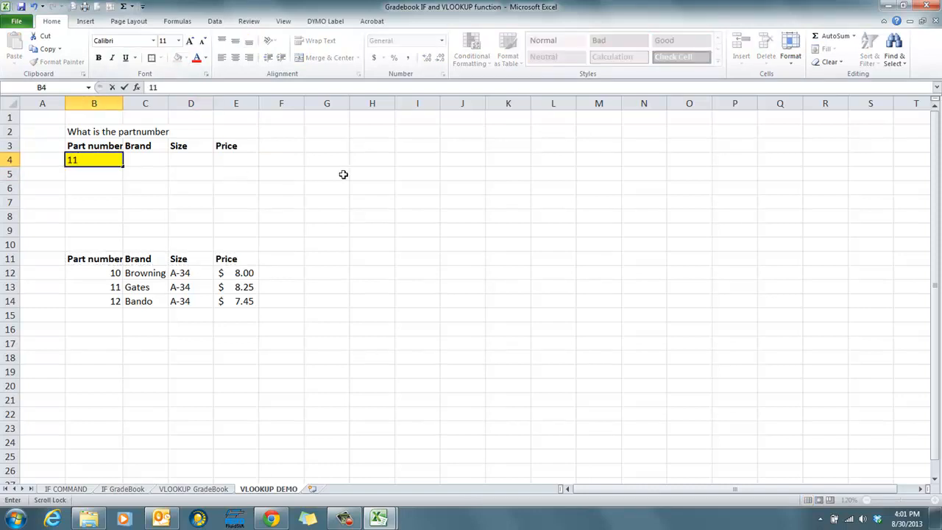
{"action": "key", "text": "Tab"}
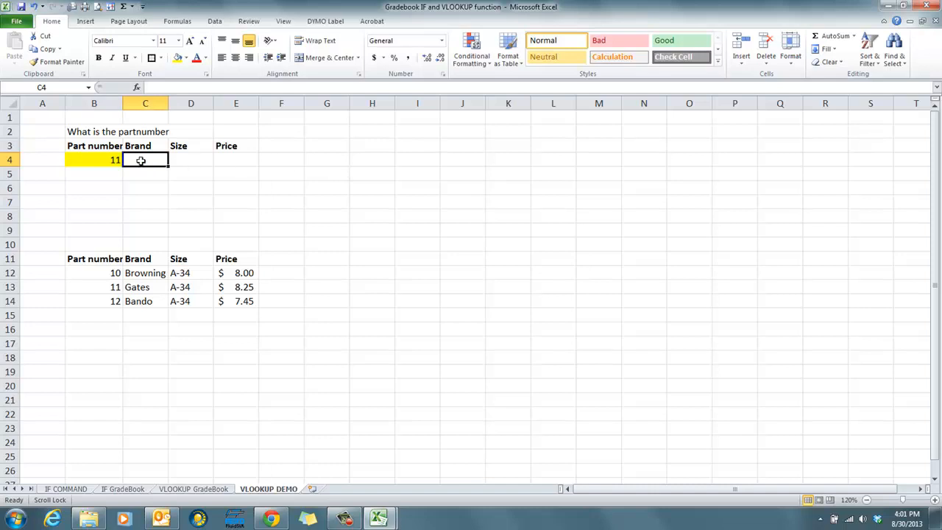
Enter the formula =VLOOKUP(B4,B12:E14,2) in C4 to return the brand for the part number.
{"action": "left_click", "coordinate": [190, 159]}
{"action": "left_click", "coordinate": [226, 160]}
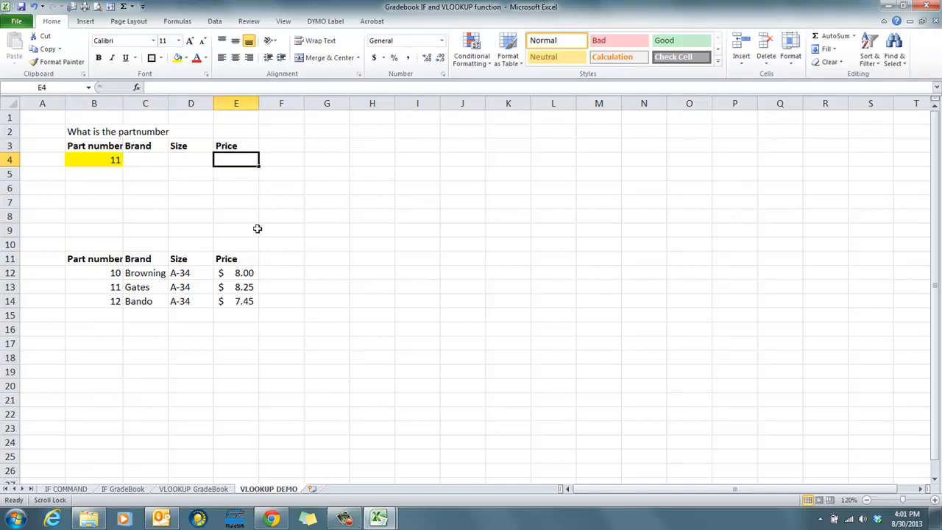
{"action": "left_click", "coordinate": [138, 160]}
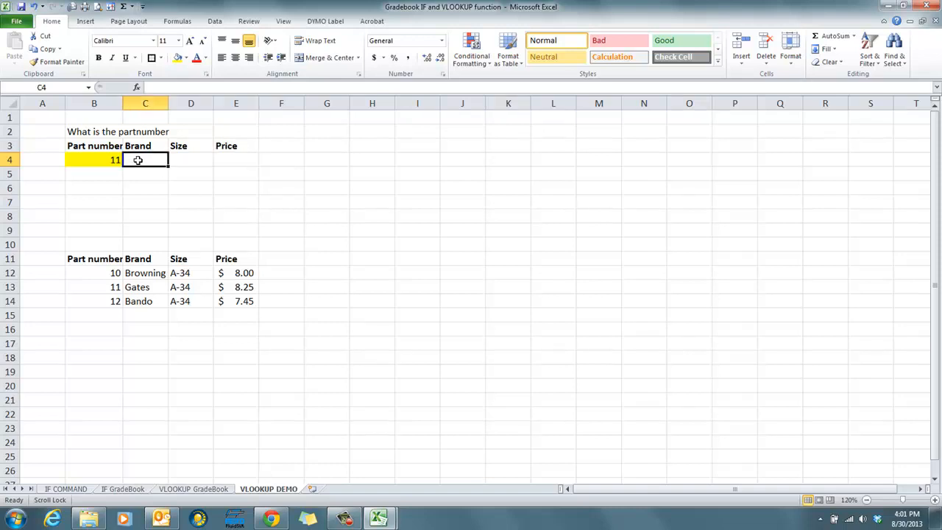
{"action": "type", "text": "=vl"}
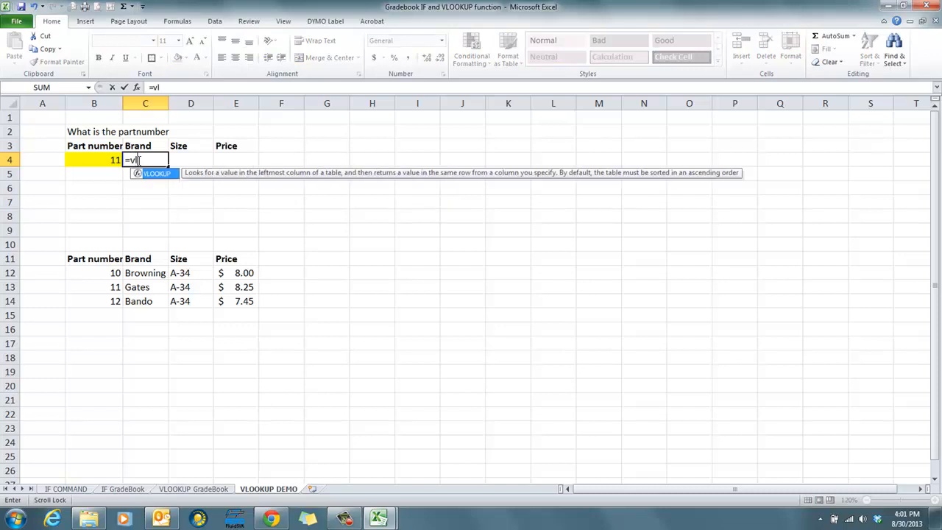
{"action": "type", "text": "ook"}
{"action": "key", "text": "Tab"}
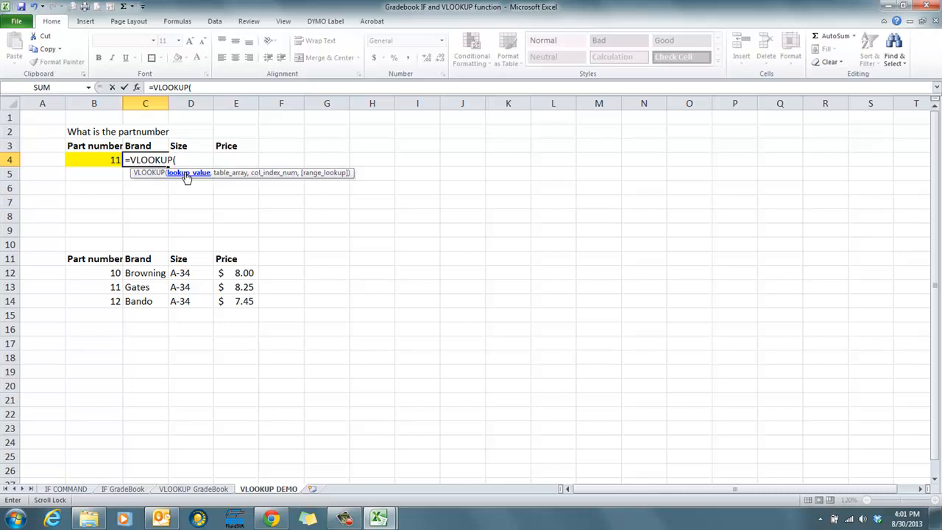
{"action": "left_click", "coordinate": [107, 159]}
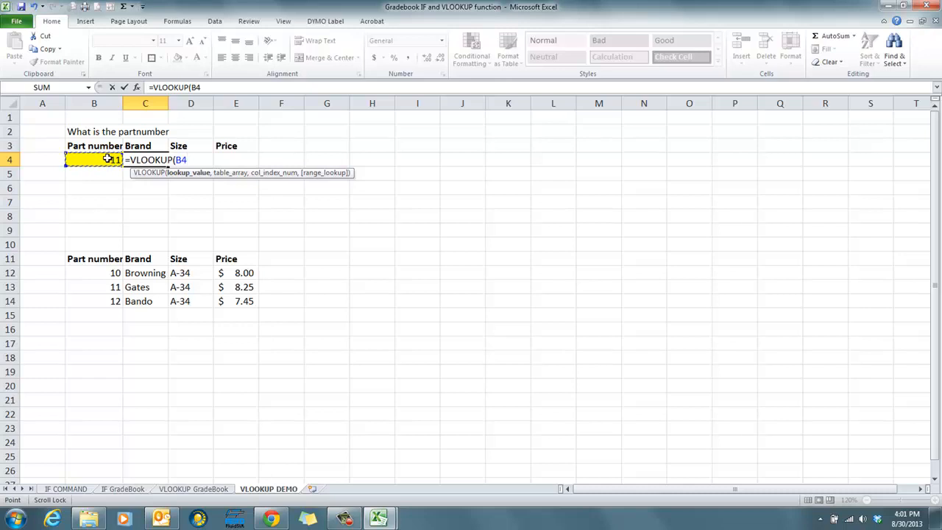
{"action": "type", "text": ","}
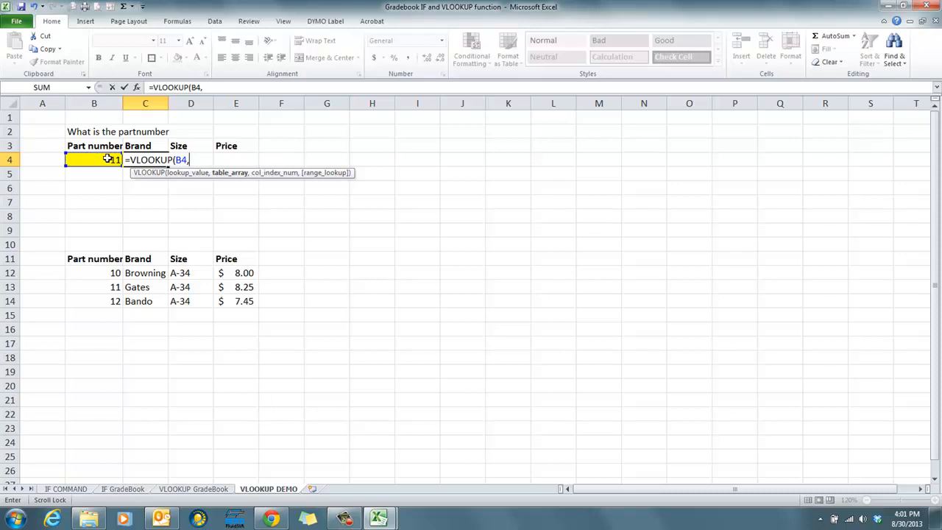
{"action": "left_click_drag", "start_coordinate": [105, 267], "coordinate": [236, 301]}
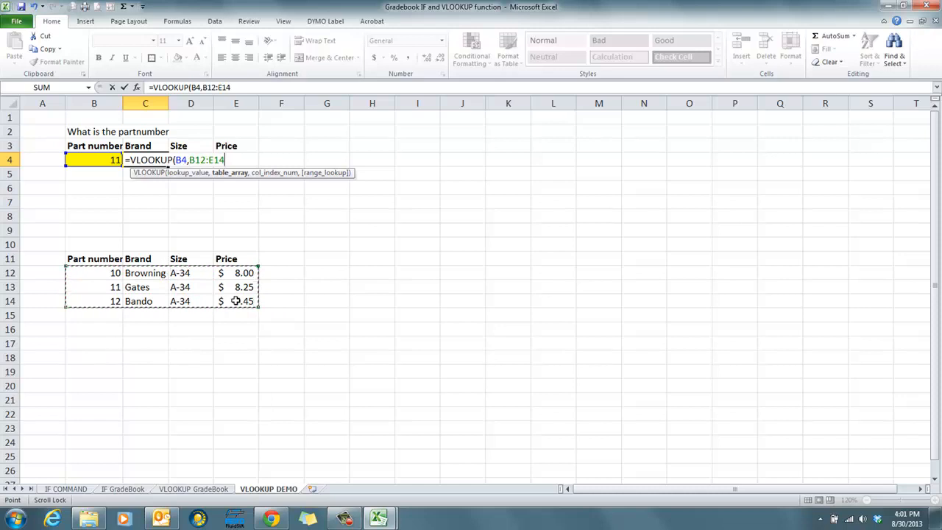
{"action": "type", "text": ","}
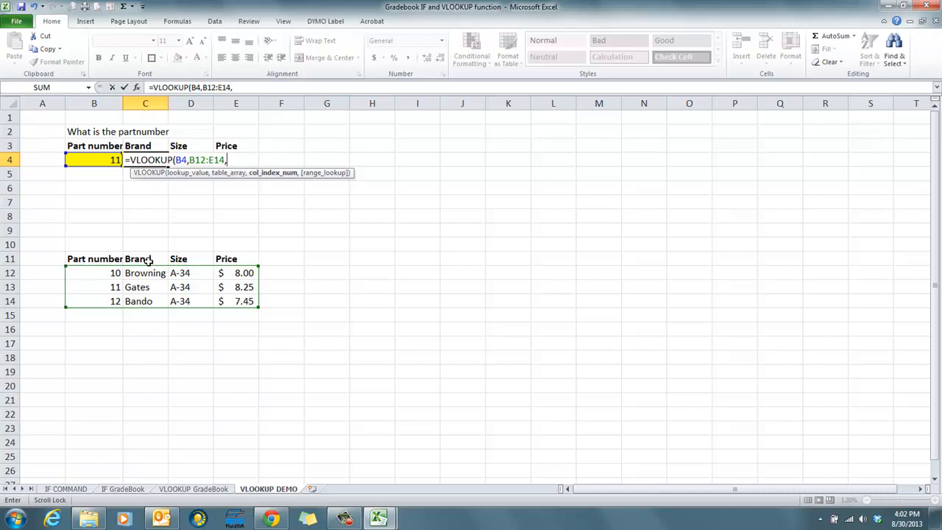
{"action": "type", "text": "2)"}
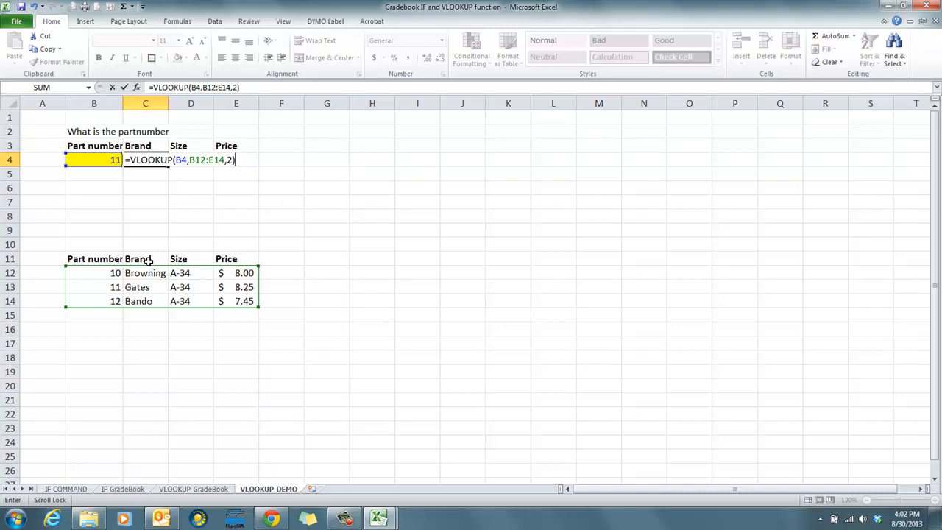
{"action": "key", "text": "Return"}
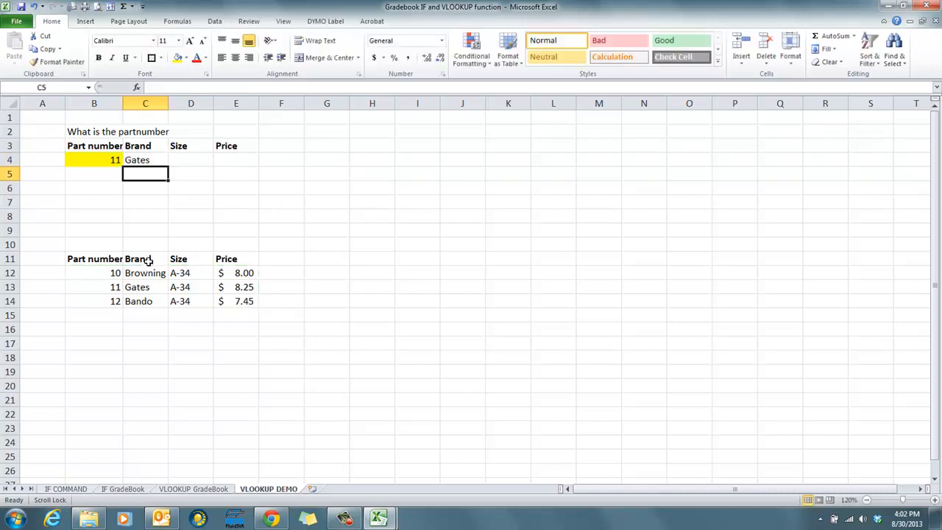
Test the brand lookup with part number 10 in B4, and set B4 to 12 for a second test.
{"action": "left_click", "coordinate": [101, 158]}
{"action": "type", "text": "10"}
{"action": "key", "text": "Return"}
{"action": "left_click", "coordinate": [101, 158]}
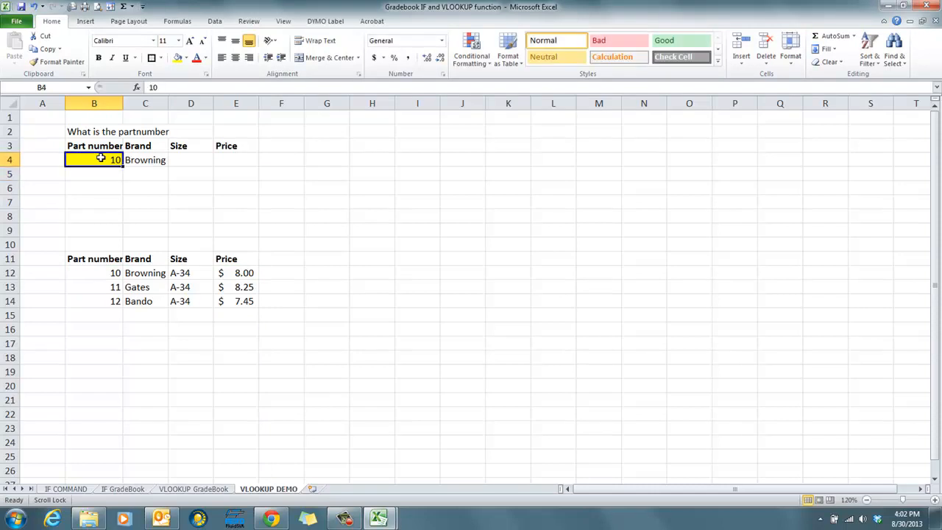
{"action": "type", "text": "12"}
{"action": "key", "text": "Return"}
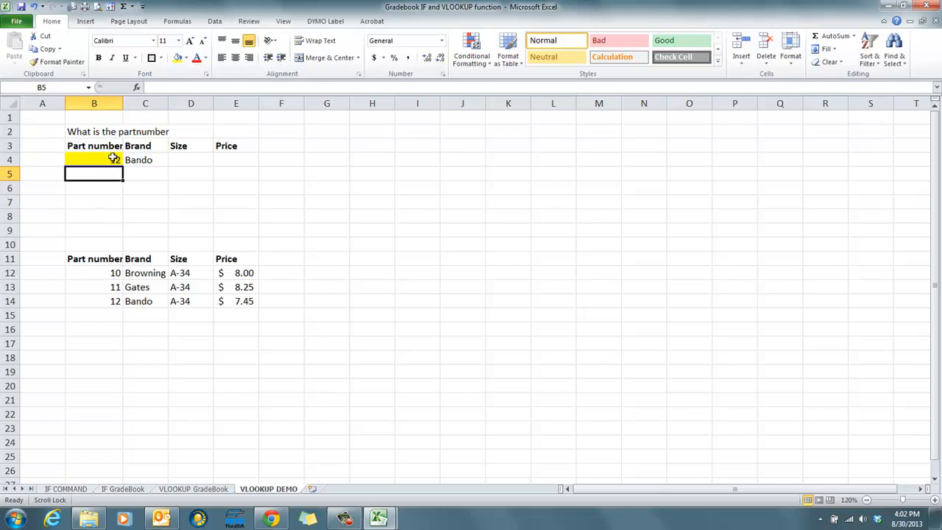
Examine the lookup range B12:E14, its part number and brand columns, and the brand formula in C4.
{"action": "left_click_drag", "start_coordinate": [110, 272], "coordinate": [234, 302]}
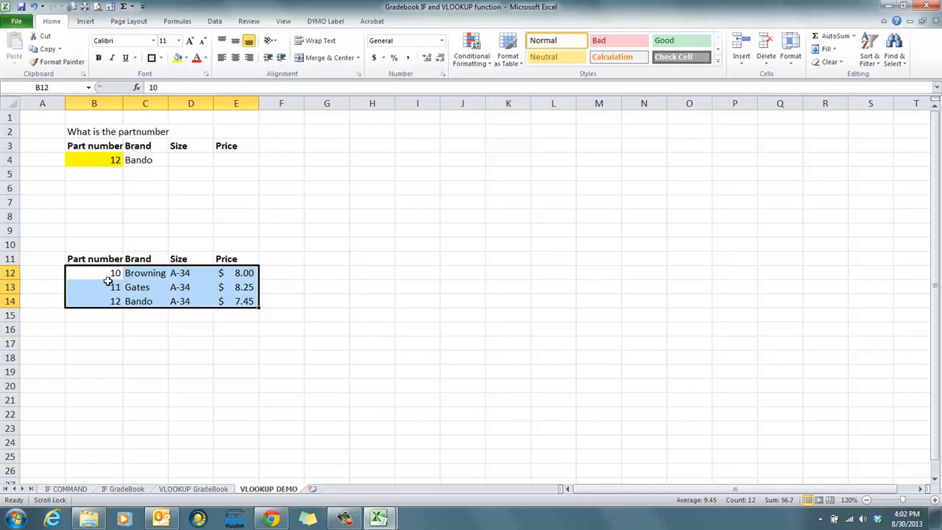
{"action": "left_click", "coordinate": [147, 184]}
{"action": "left_click", "coordinate": [141, 161]}
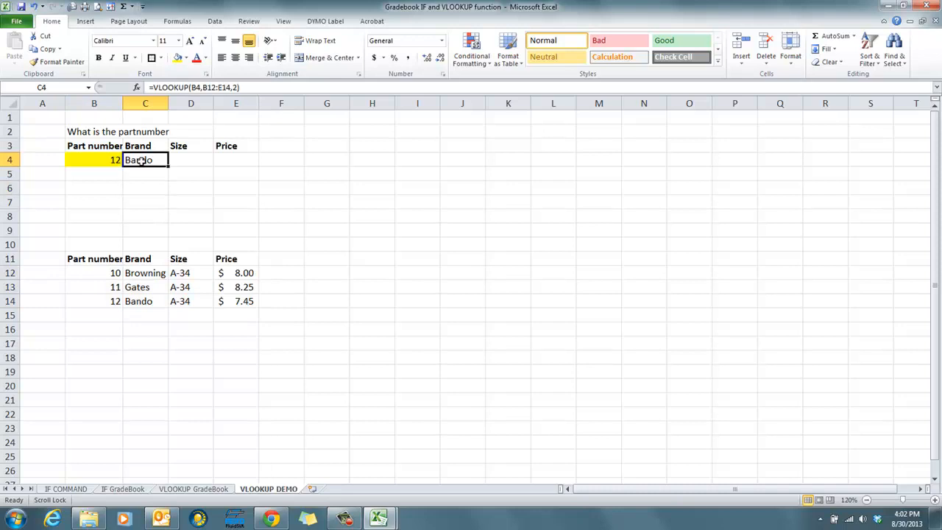
{"action": "left_click_drag", "start_coordinate": [110, 272], "coordinate": [102, 299]}
{"action": "left_click_drag", "start_coordinate": [146, 271], "coordinate": [144, 302]}
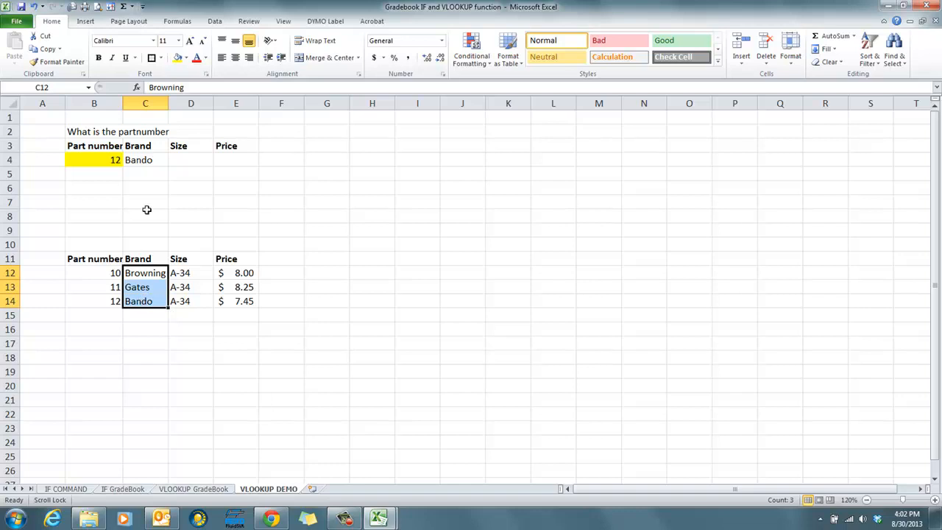
{"action": "left_click", "coordinate": [142, 160]}
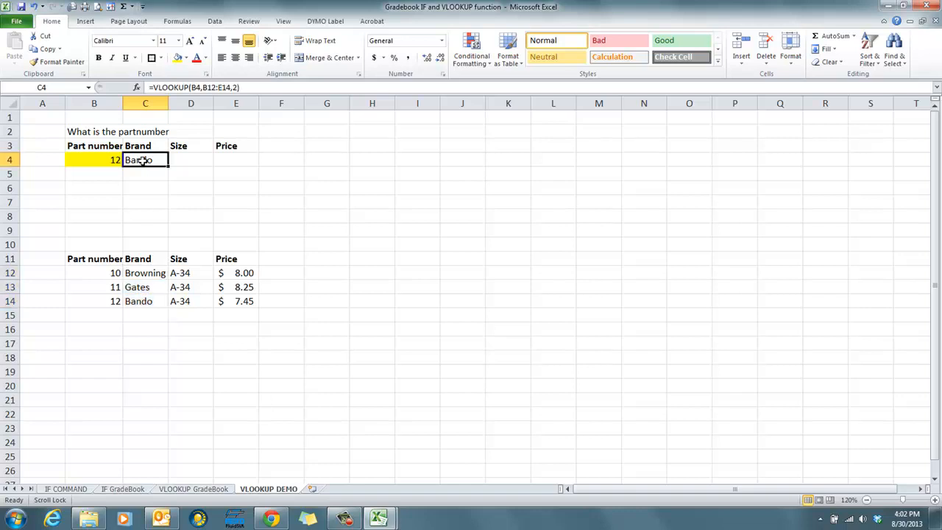
Enter the formula =VLOOKUP(B4,B12:E14,3) in D4 to return the size for the part number.
{"action": "left_click", "coordinate": [184, 160]}
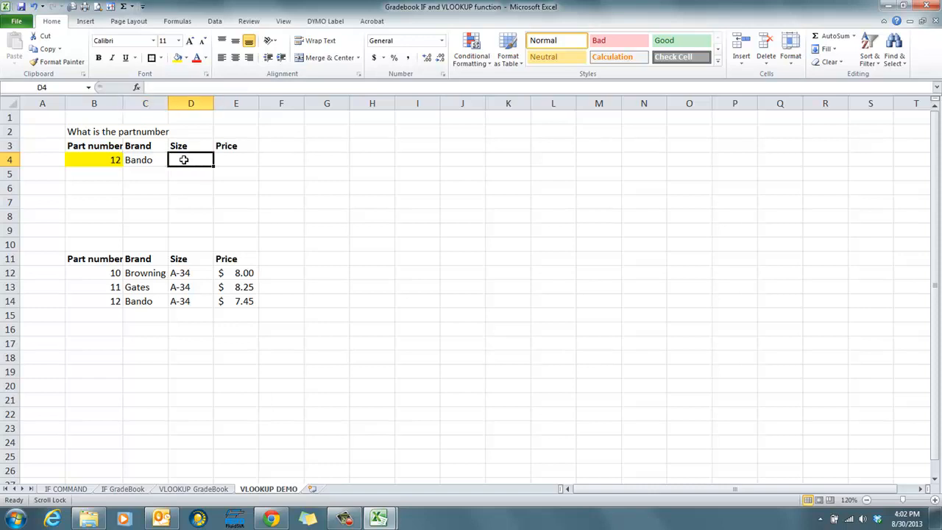
{"action": "type", "text": "="}
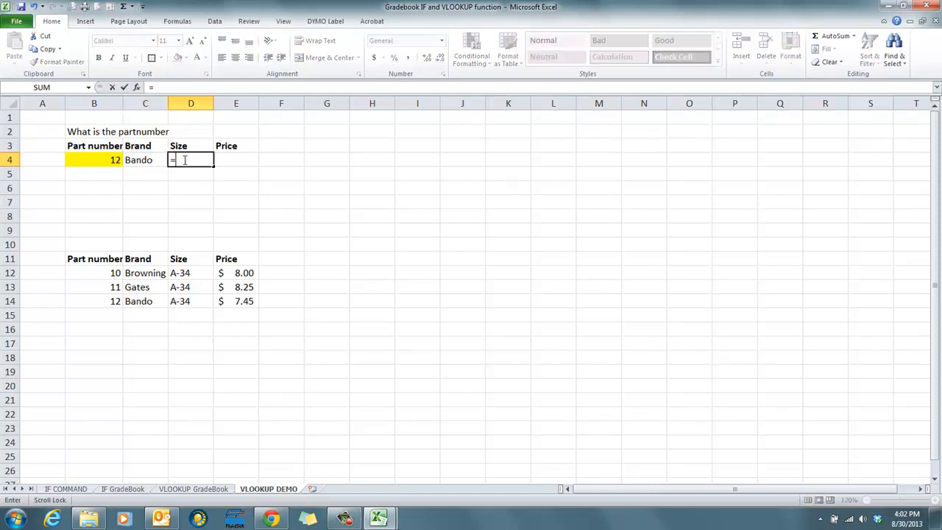
{"action": "type", "text": "vlook"}
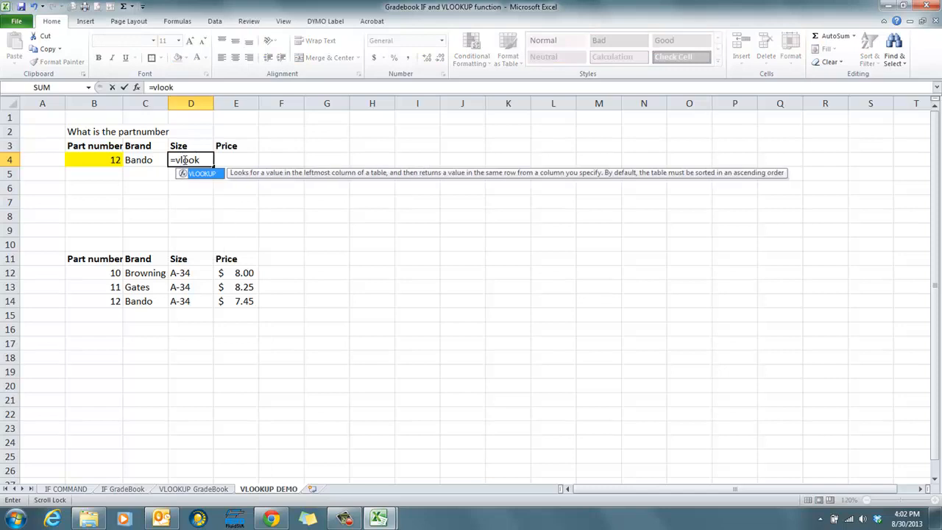
{"action": "key", "text": "Return"}
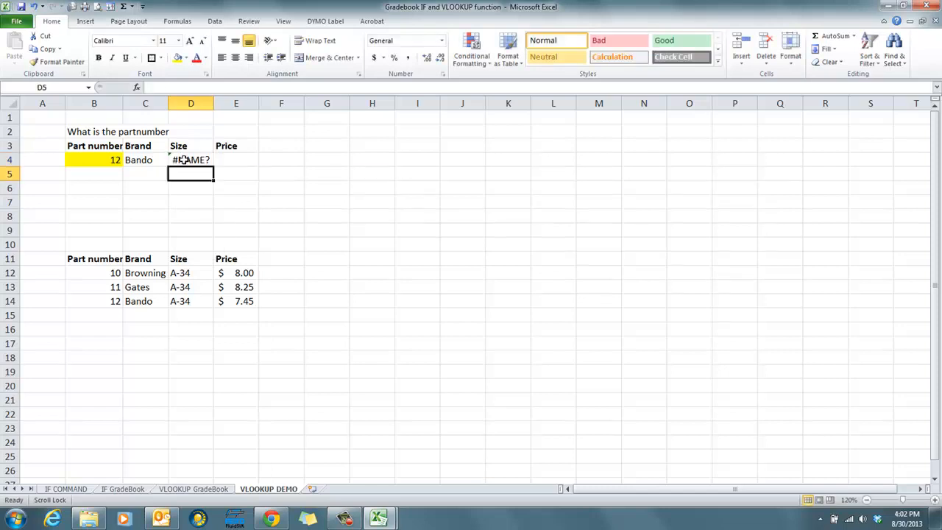
{"action": "left_click", "coordinate": [183, 159]}
{"action": "left_click", "coordinate": [178, 88]}
{"action": "type", "text": "up"}
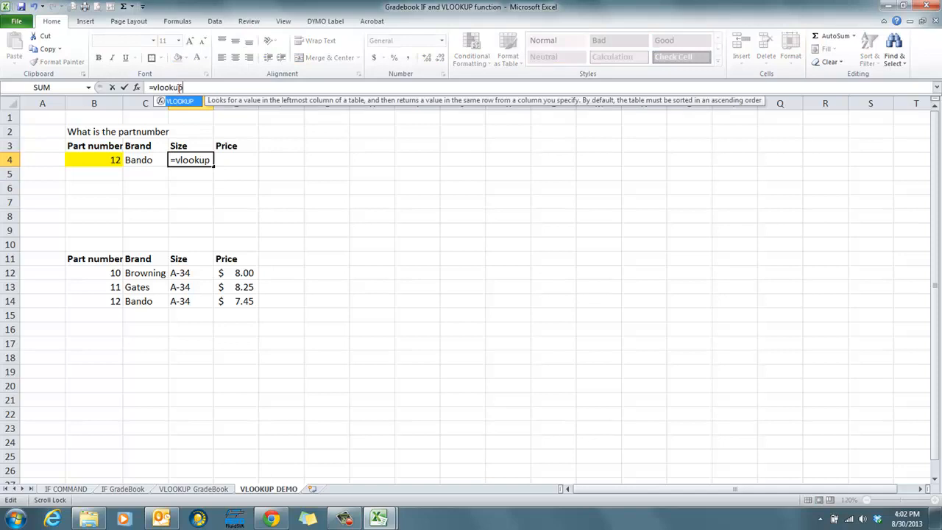
{"action": "type", "text": "("}
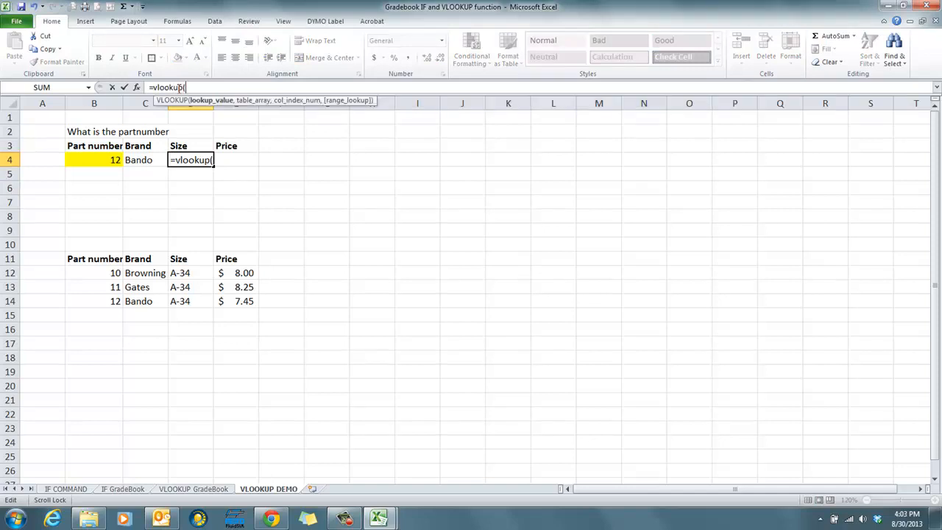
{"action": "left_click", "coordinate": [110, 160]}
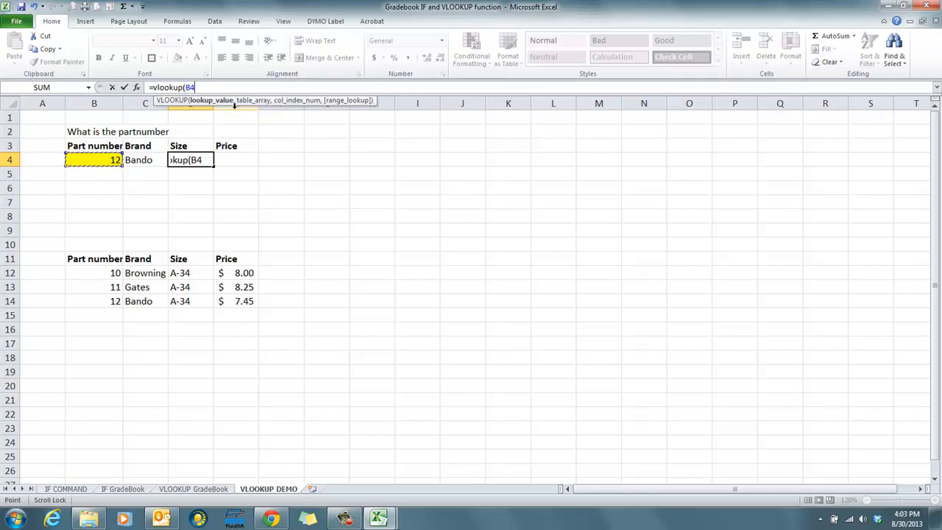
{"action": "type", "text": ","}
{"action": "left_click_drag", "start_coordinate": [110, 271], "coordinate": [234, 297]}
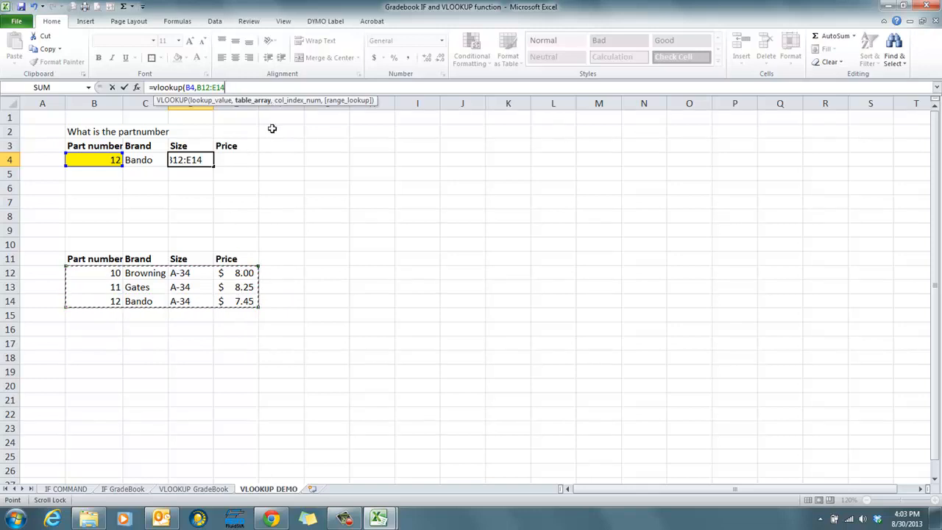
{"action": "type", "text": ","}
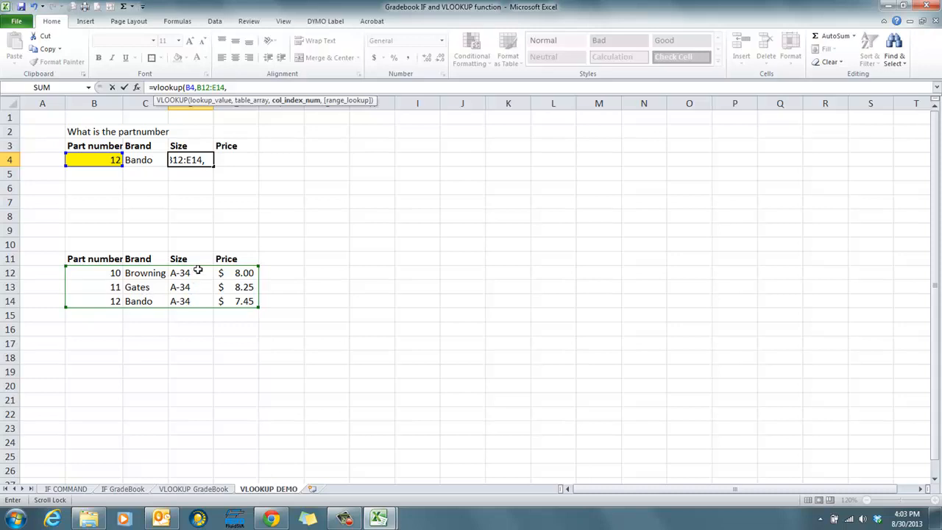
{"action": "type", "text": "3)"}
{"action": "key", "text": "Return"}
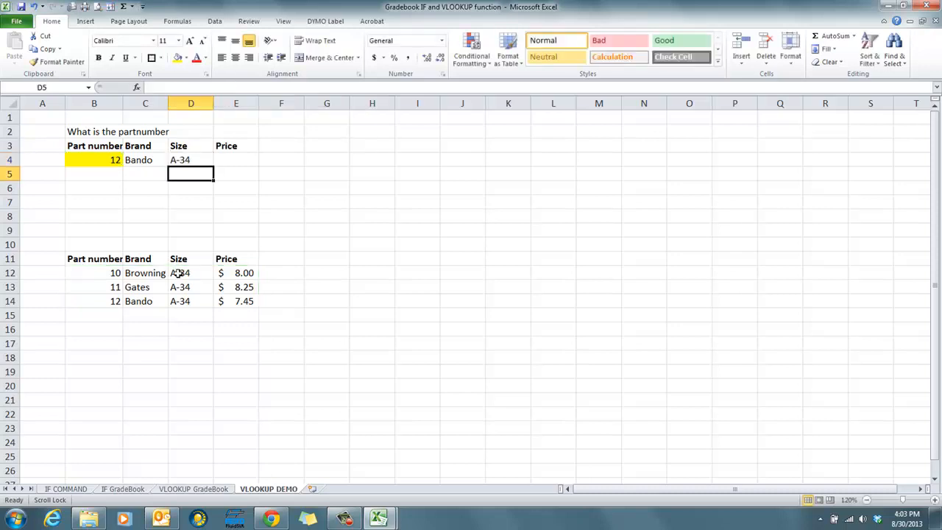
Change the Bando part's size in D14 to A-34+.
{"action": "double_click", "coordinate": [195, 301]}
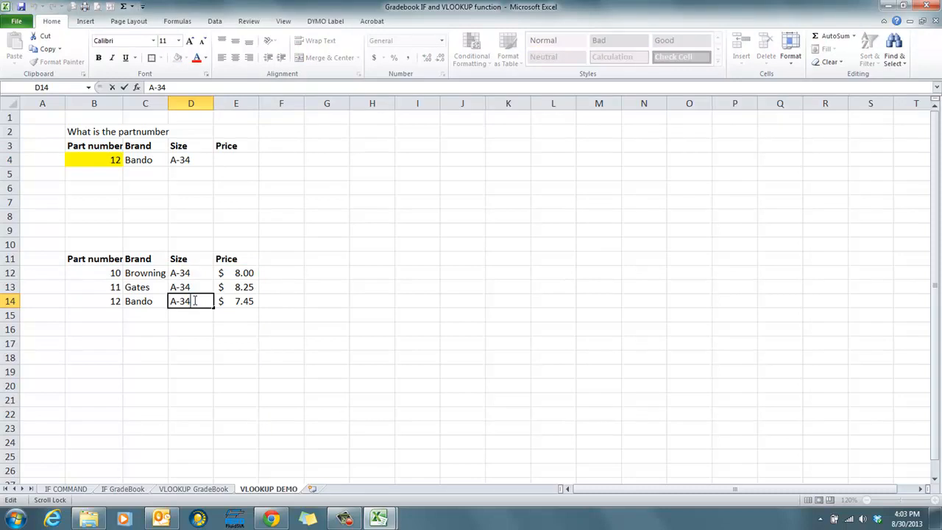
{"action": "type", "text": "+"}
{"action": "key", "text": "Return"}
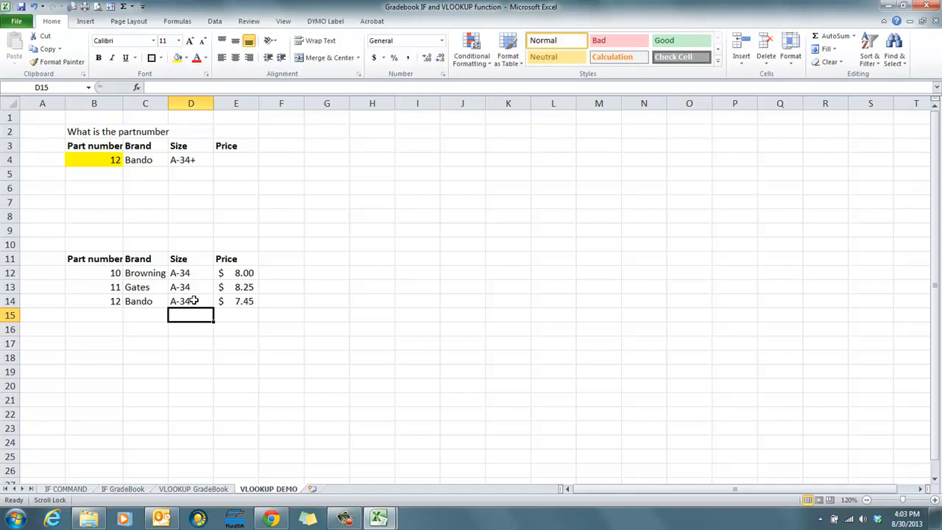
Change the Gates part's size in D13 to A-34*.
{"action": "left_click", "coordinate": [195, 287]}
{"action": "double_click", "coordinate": [195, 287]}
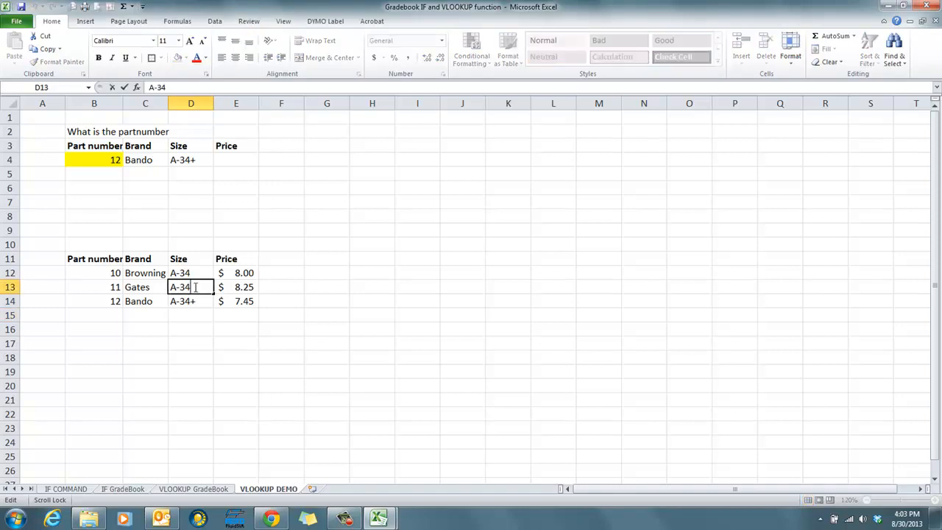
{"action": "type", "text": "+"}
{"action": "key", "text": "Return"}
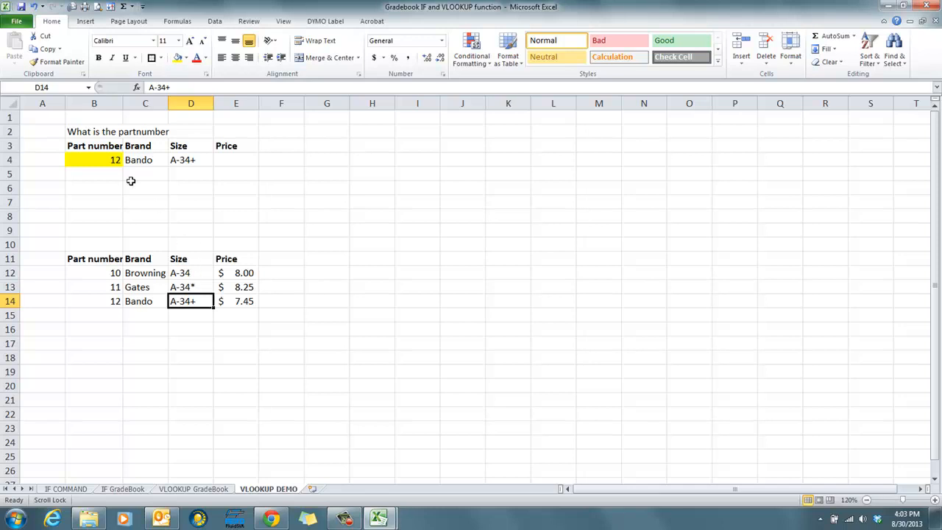
Test the brand and size lookups by entering part numbers 10, 11 and 12 in turn in B4.
{"action": "left_click", "coordinate": [104, 160]}
{"action": "type", "text": "10"}
{"action": "key", "text": "Return"}
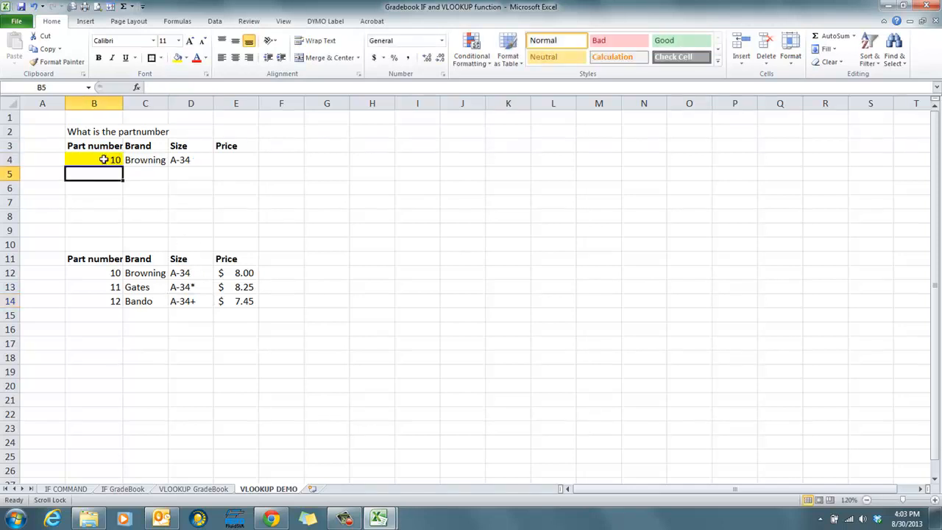
{"action": "left_click", "coordinate": [104, 160]}
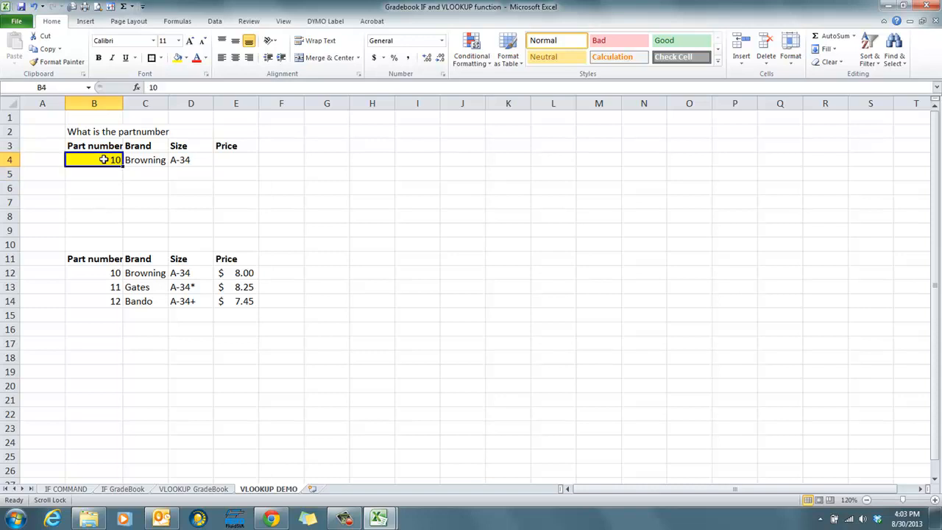
{"action": "type", "text": "11"}
{"action": "key", "text": "Return"}
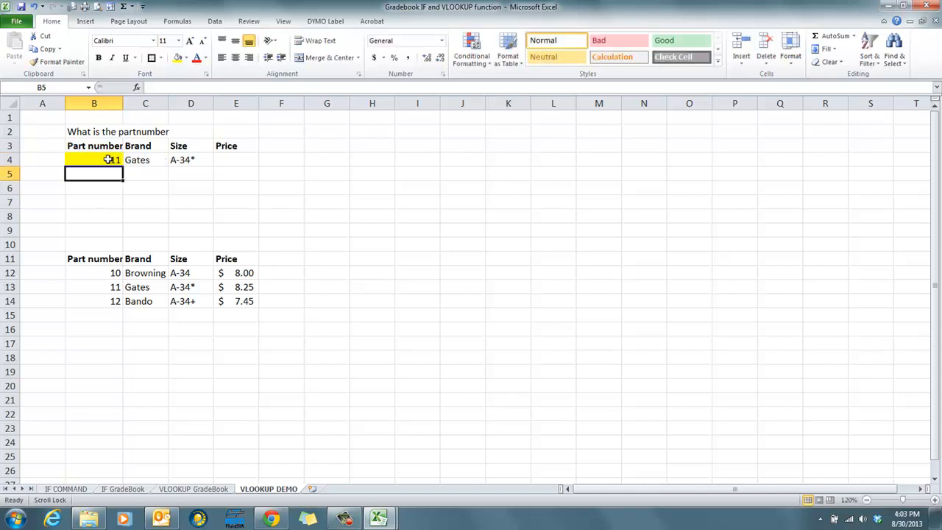
{"action": "left_click", "coordinate": [196, 287]}
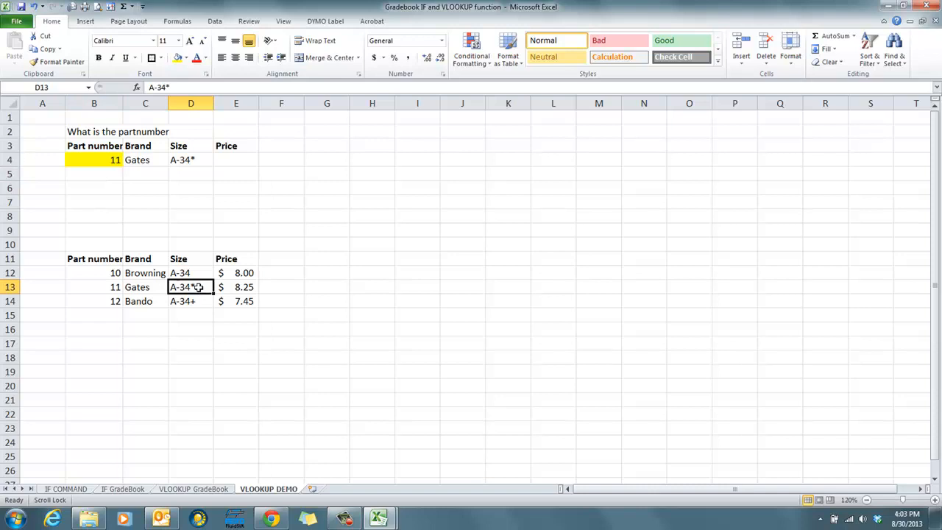
{"action": "left_click", "coordinate": [114, 160]}
{"action": "type", "text": "12"}
{"action": "key", "text": "Return"}
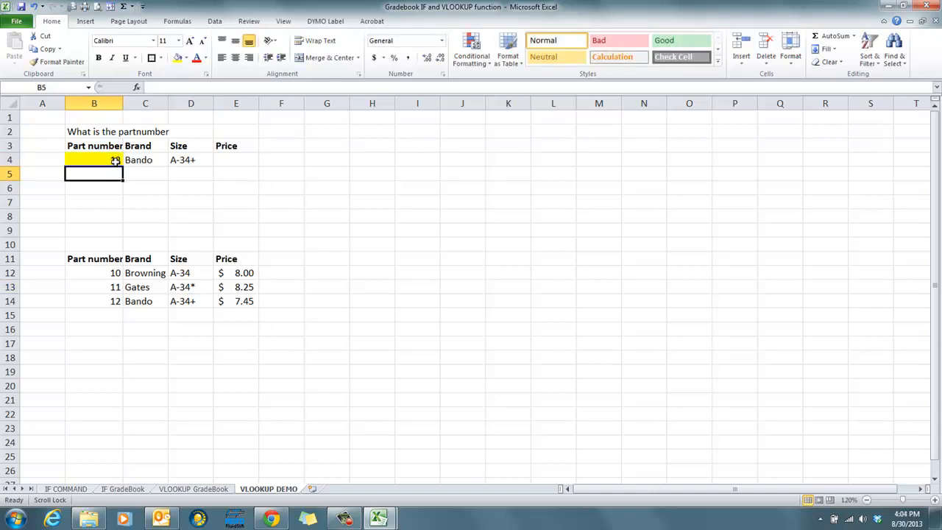
On the VLOOKUP GradeBook sheet, enter the heading Score in A12.
{"action": "left_click", "coordinate": [197, 490]}
{"action": "left_click", "coordinate": [75, 339]}
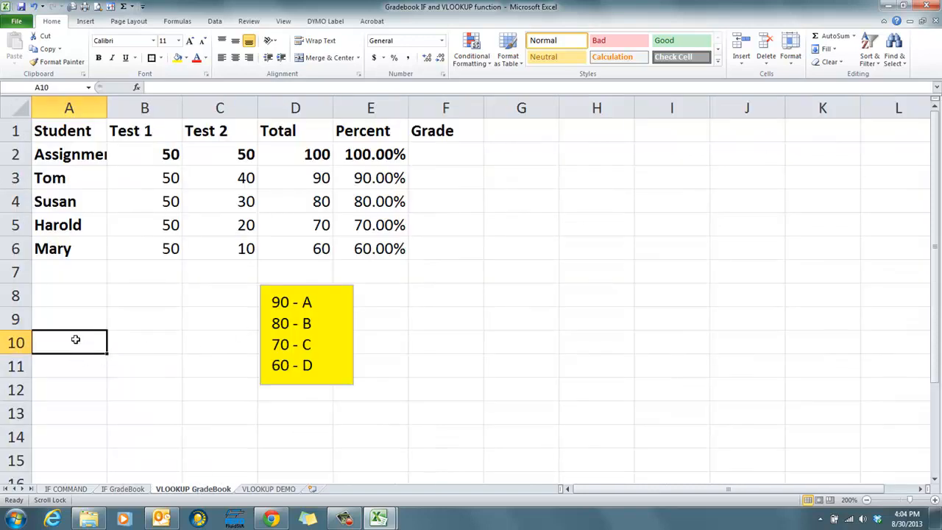
{"action": "left_click", "coordinate": [435, 148]}
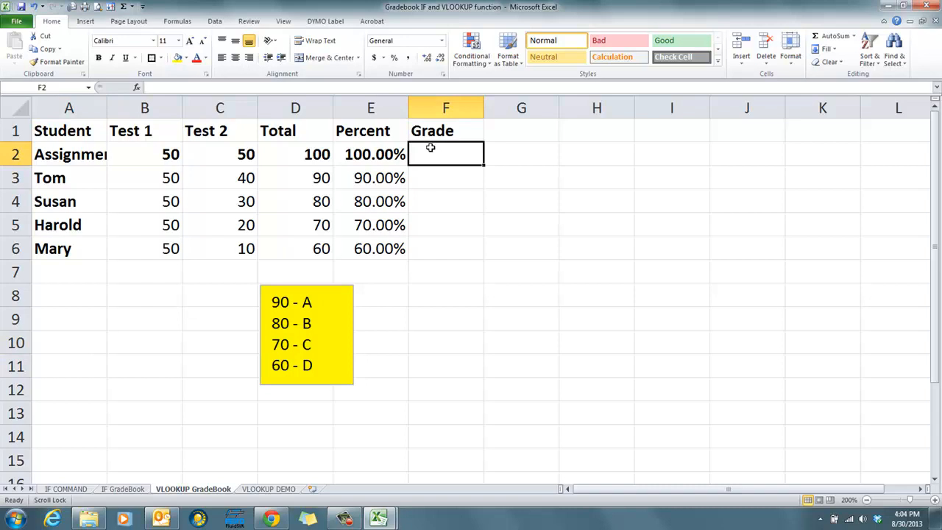
{"action": "left_click", "coordinate": [79, 392]}
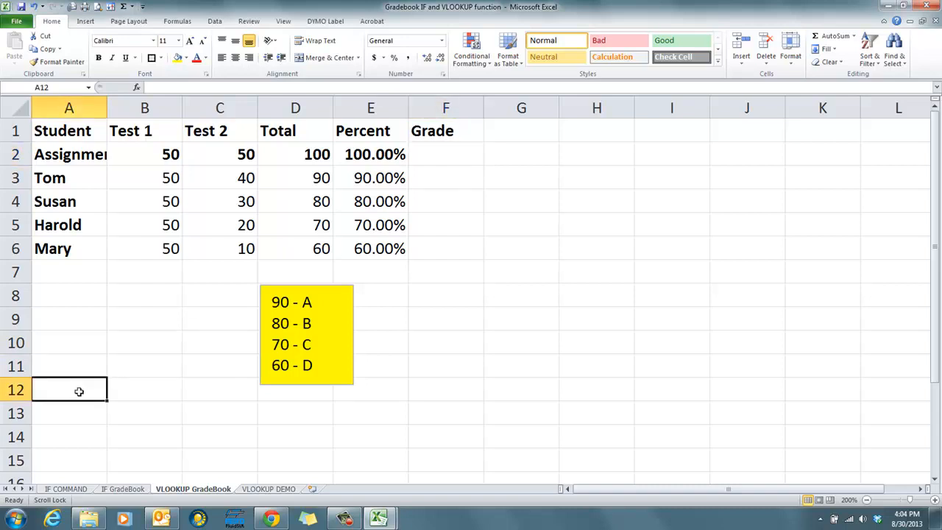
{"action": "type", "text": "Score"}
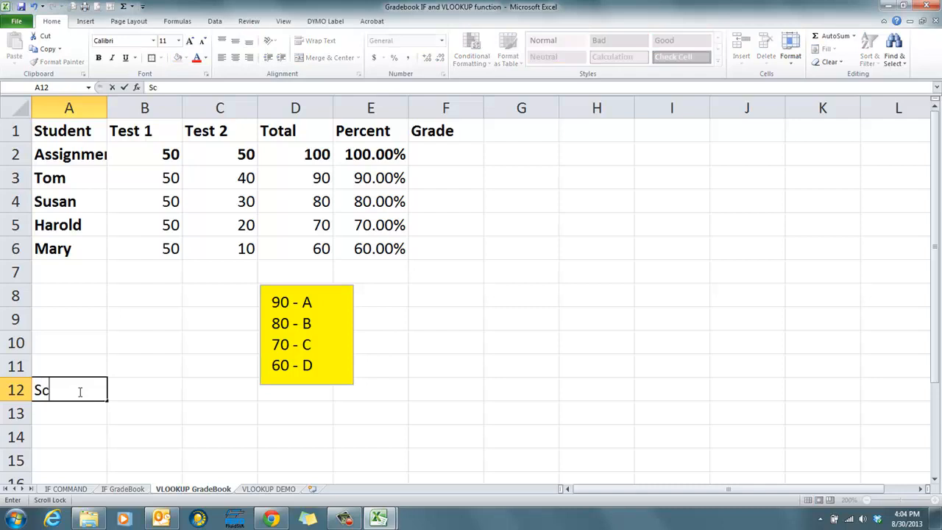
{"action": "key", "text": "BackSpace"}
{"action": "key", "text": "BackSpace"}
{"action": "key", "text": "BackSpace"}
{"action": "key", "text": "BackSpace"}
{"action": "key", "text": "BackSpace"}
{"action": "type", "text": "Score"}
{"action": "key", "text": "Return"}
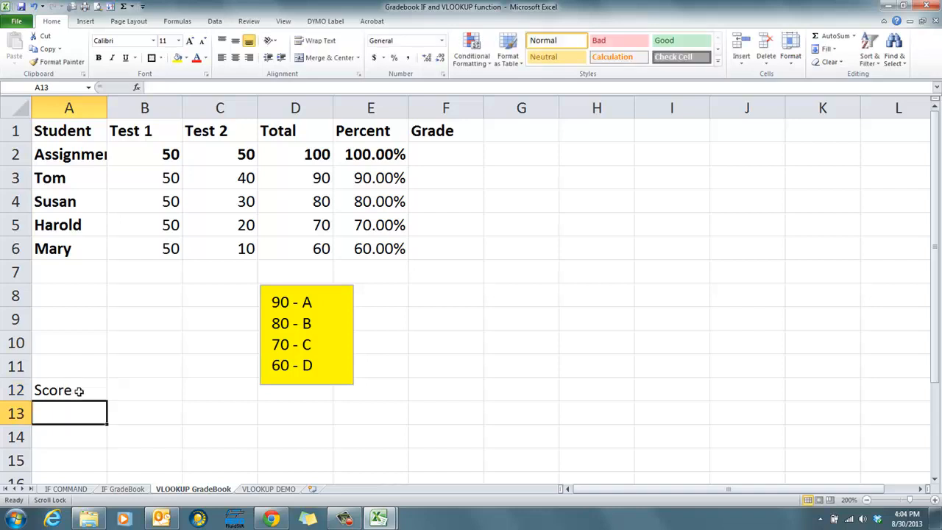
List the scores 100, 99 and 98 below the Score heading in A13:A15.
{"action": "type", "text": "100"}
{"action": "key", "text": "Return"}
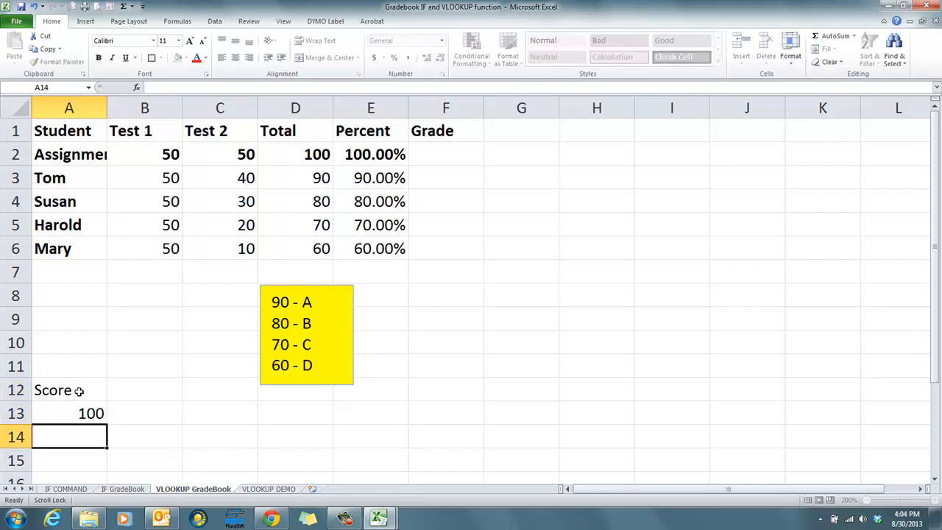
{"action": "type", "text": "99"}
{"action": "key", "text": "Return"}
{"action": "type", "text": "98"}
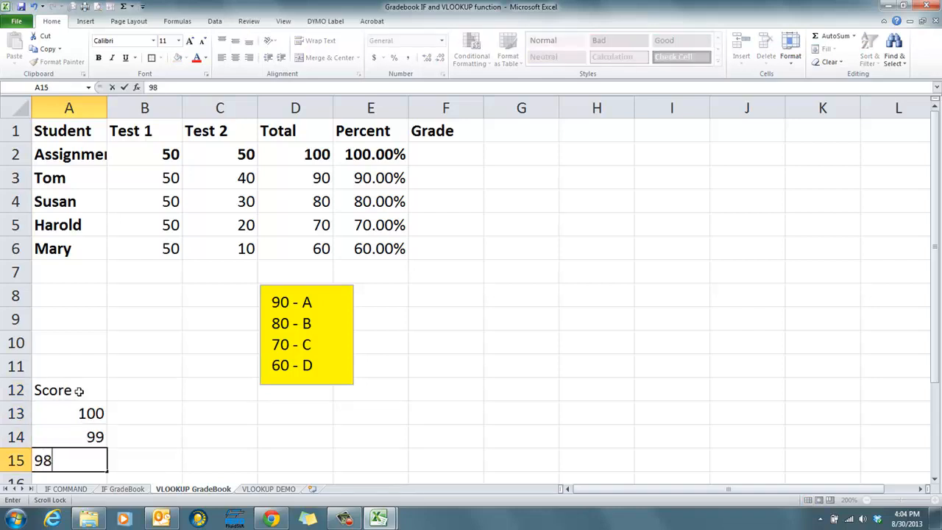
{"action": "key", "text": "Return"}
Add the heading Grade in B12 and enter the grades A, A and A- in B13:B15.
{"action": "left_click", "coordinate": [137, 391]}
{"action": "left_click", "coordinate": [137, 366]}
{"action": "type", "text": "Grade"}
{"action": "key", "text": "Return"}
{"action": "type", "text": "A"}
{"action": "key", "text": "Return"}
{"action": "type", "text": "A"}
{"action": "key", "text": "Return"}
{"action": "type", "text": "A-"}
{"action": "key", "text": "Return"}
Start a VLOOKUP formula in cell F2 of the Grade column.
{"action": "scroll", "coordinate": [148, 406], "scroll_direction": "up", "scroll_amount": 1}
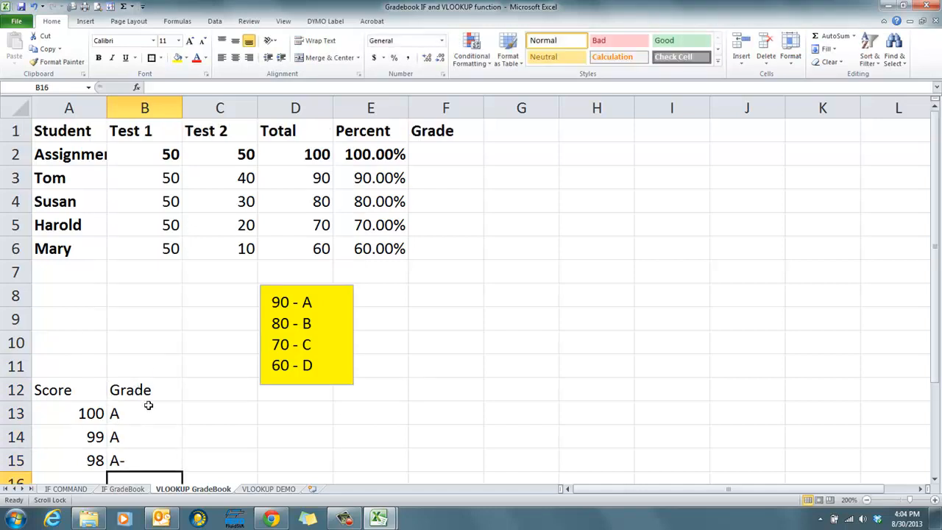
{"action": "left_click", "coordinate": [435, 149]}
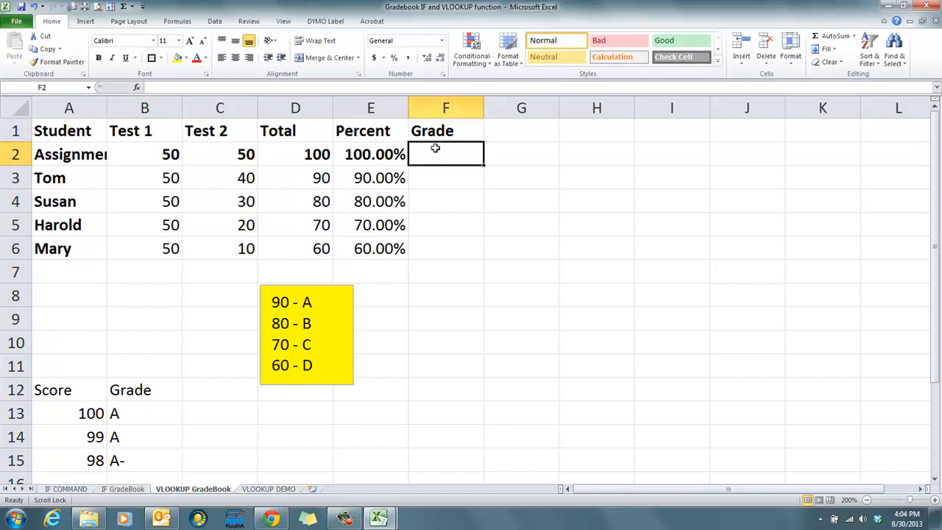
{"action": "double_click", "coordinate": [435, 153]}
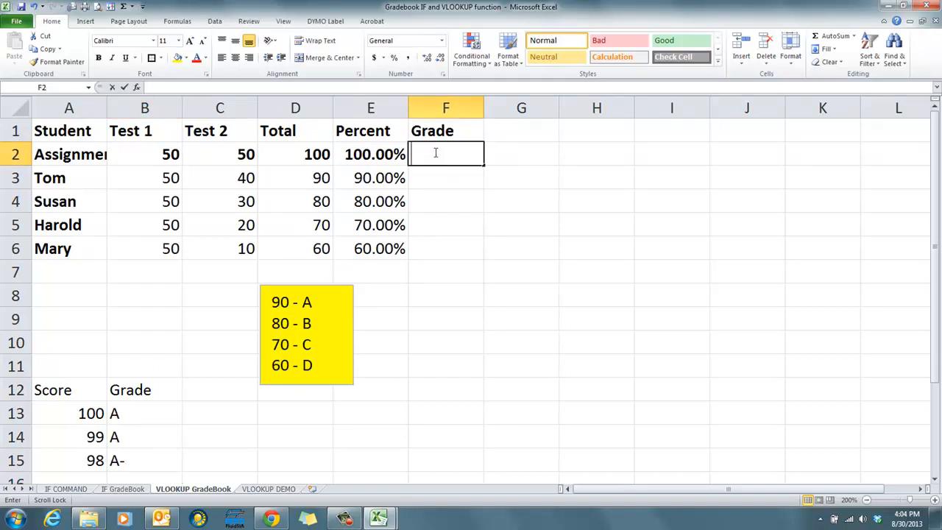
{"action": "type", "text": "="}
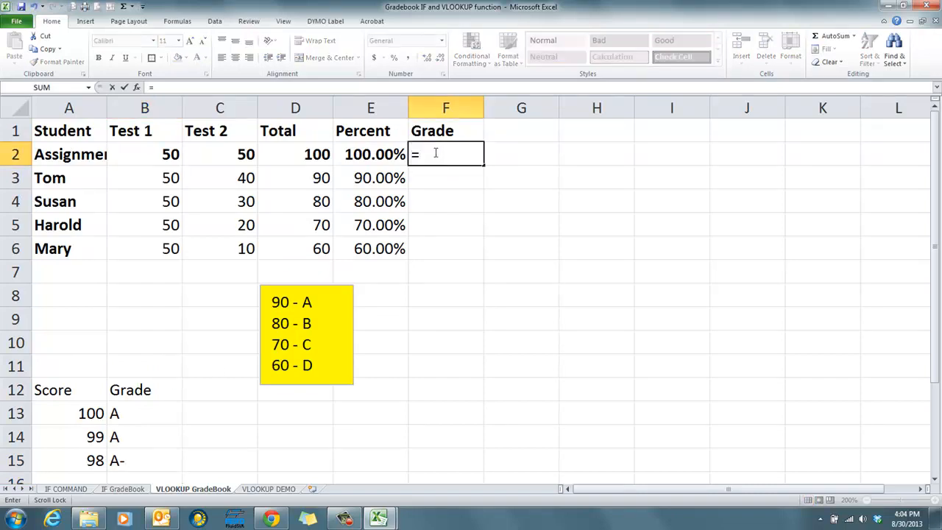
{"action": "type", "text": "vlook"}
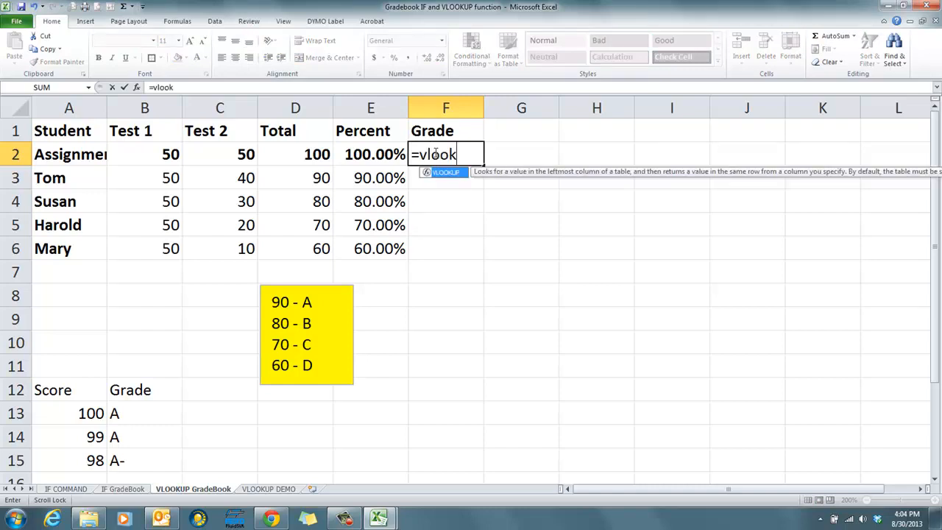
{"action": "double_click", "coordinate": [444, 174]}
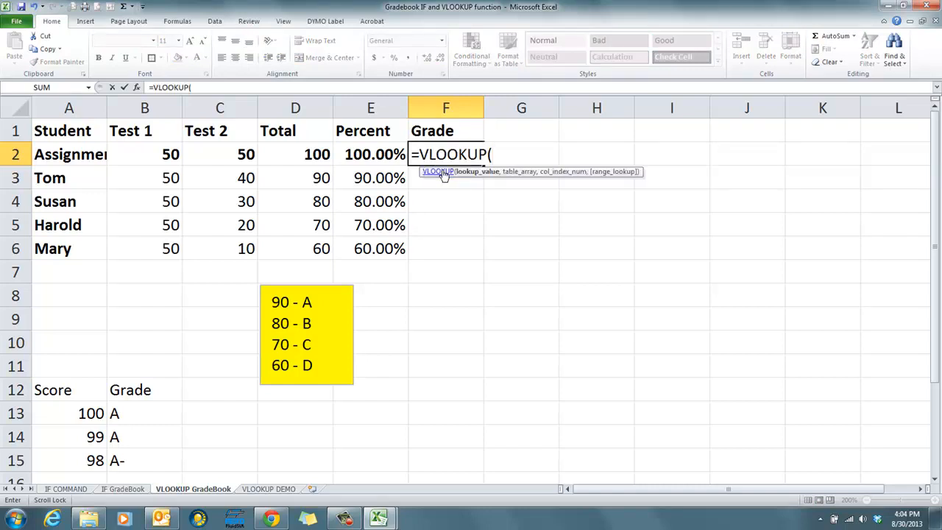
Open the help article for the VLOOKUP function and read its description and employee table example.
{"action": "left_click", "coordinate": [444, 174]}
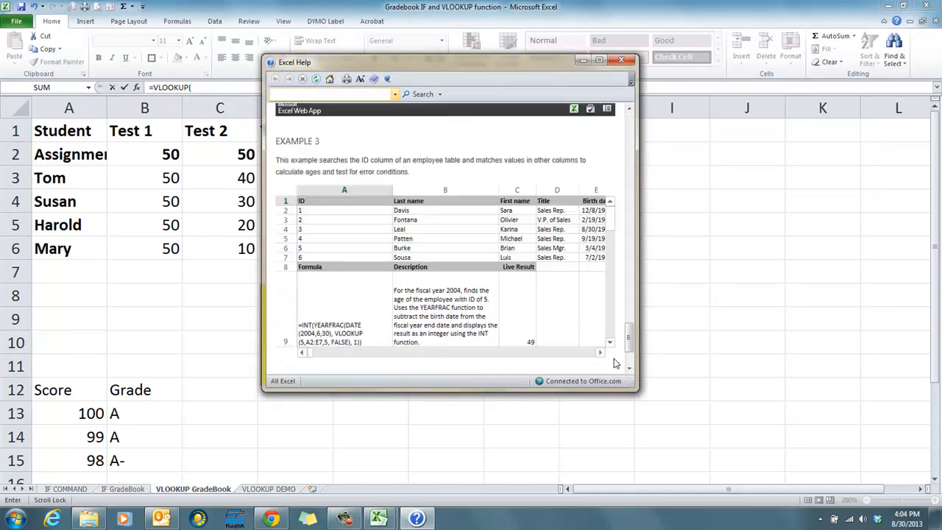
{"action": "left_click_drag", "start_coordinate": [632, 287], "coordinate": [633, 126]}
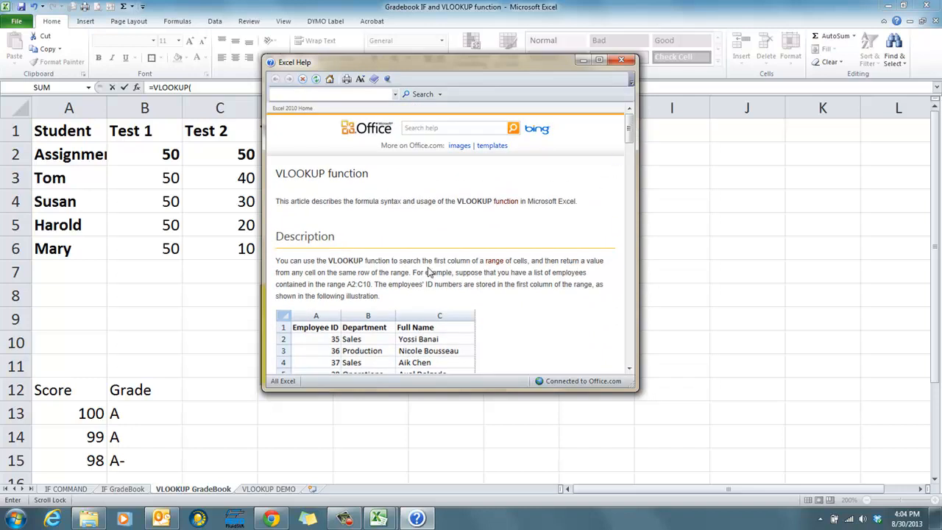
{"action": "left_click_drag", "start_coordinate": [435, 262], "coordinate": [497, 261]}
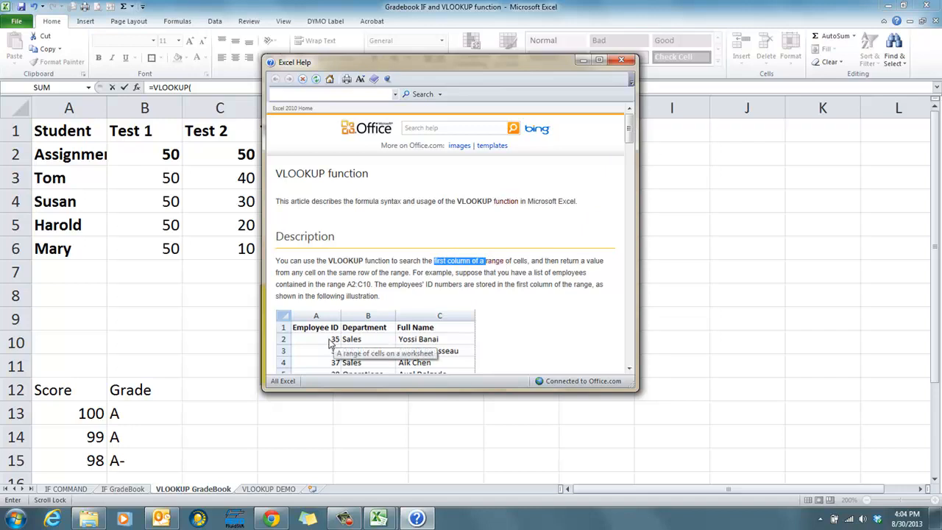
{"action": "scroll", "coordinate": [330, 343], "scroll_direction": "down", "scroll_amount": 3}
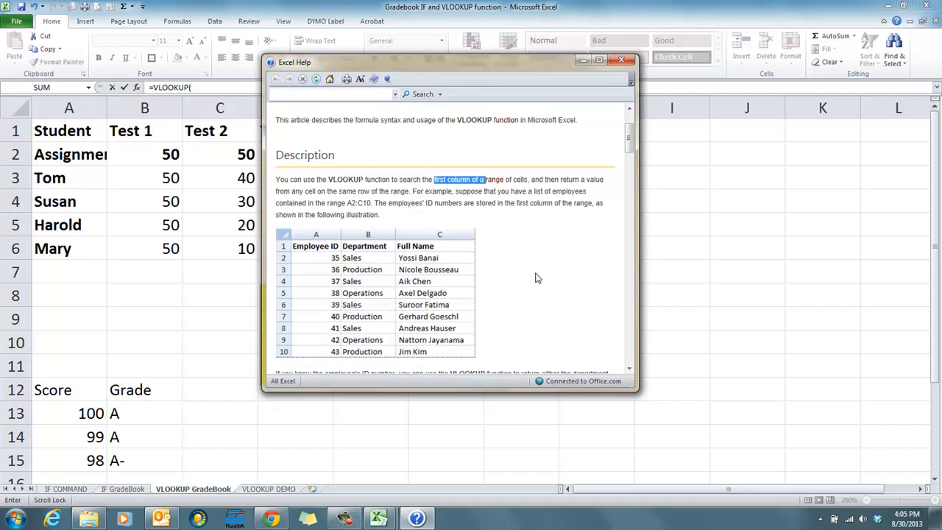
{"action": "scroll", "coordinate": [536, 277], "scroll_direction": "down", "scroll_amount": 3}
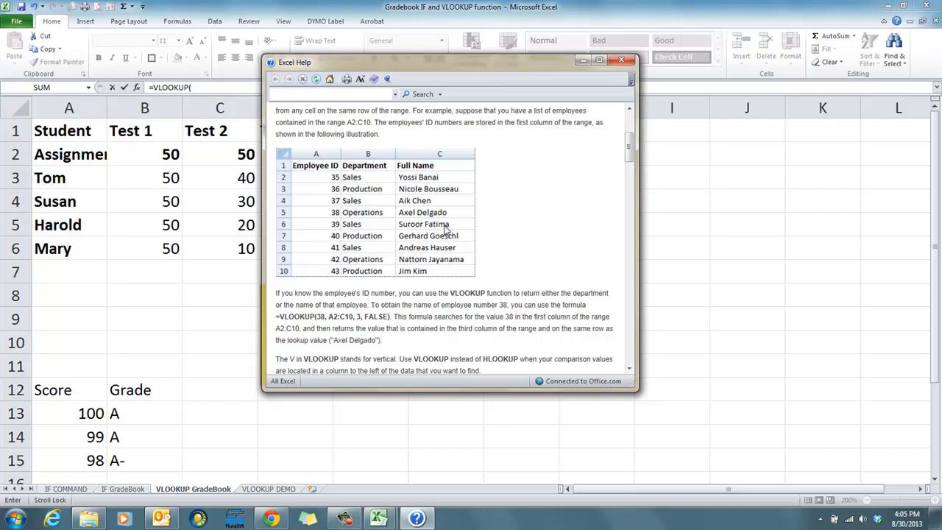
{"action": "scroll", "coordinate": [442, 329], "scroll_direction": "down", "scroll_amount": 1}
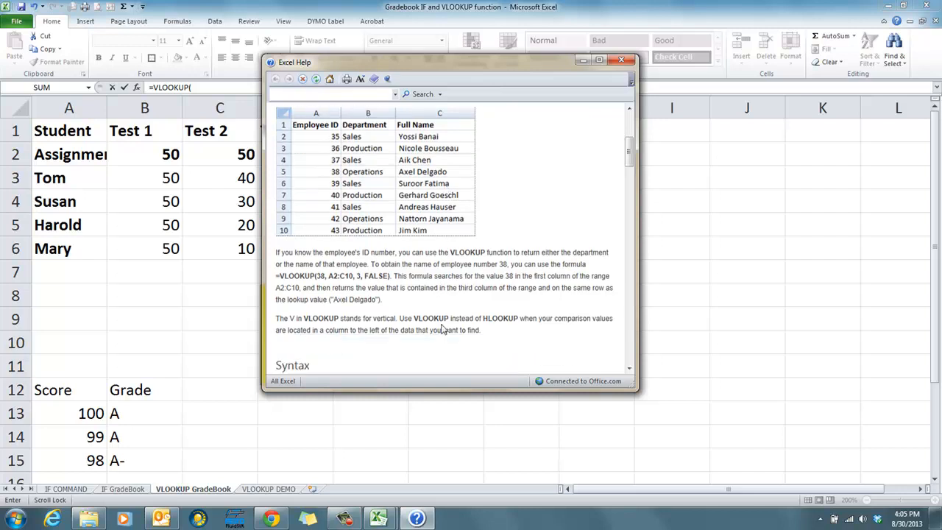
{"action": "scroll", "coordinate": [442, 329], "scroll_direction": "down", "scroll_amount": 3}
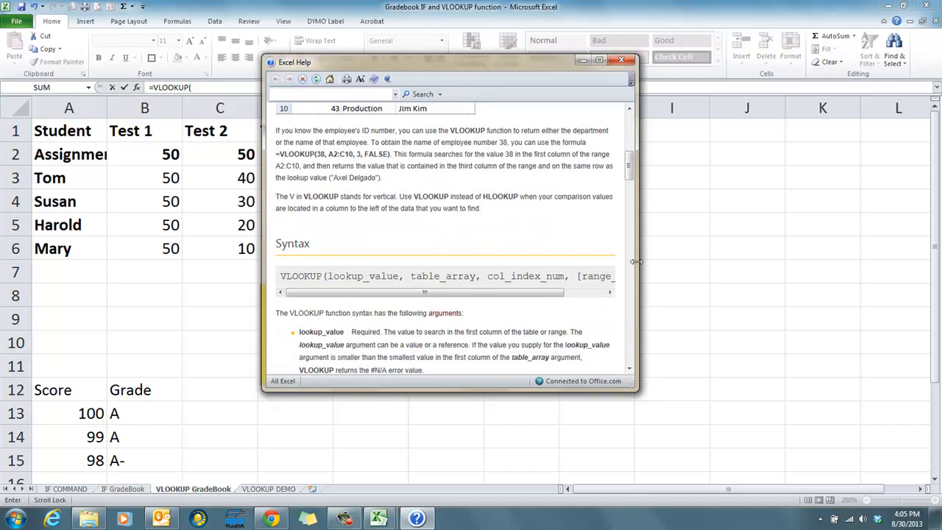
Widen the help window and examine the VLOOKUP syntax and arguments, including the range_lookup sort-order rules.
{"action": "left_click_drag", "start_coordinate": [636, 261], "coordinate": [727, 262]}
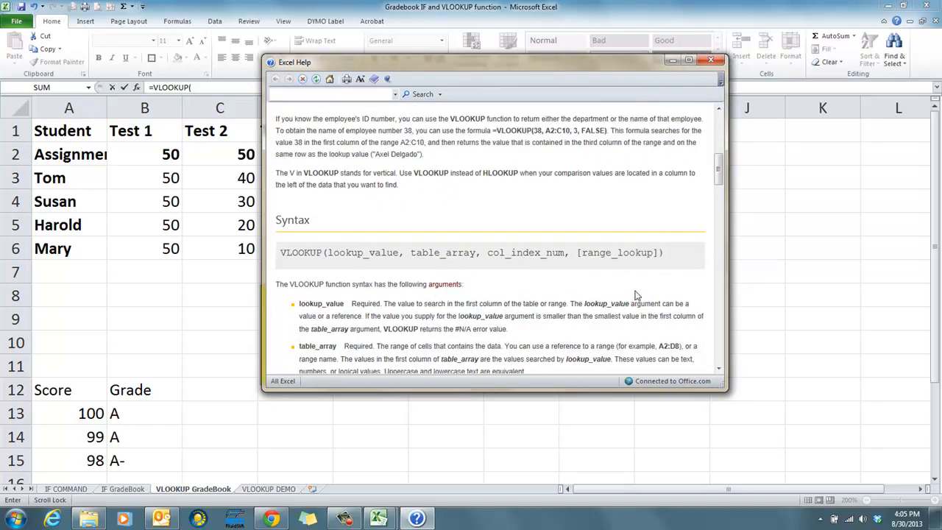
{"action": "scroll", "coordinate": [630, 300], "scroll_direction": "down", "scroll_amount": 3}
{"action": "scroll", "coordinate": [630, 300], "scroll_direction": "down", "scroll_amount": 3}
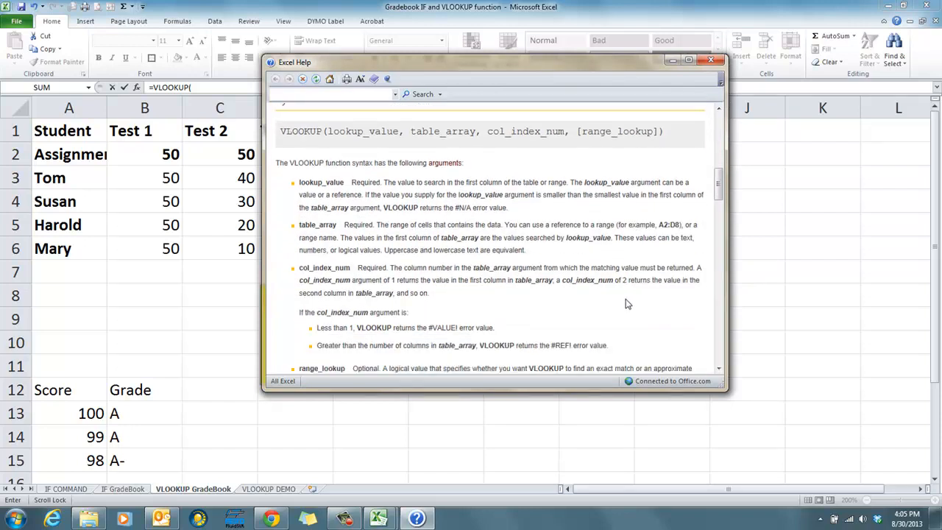
{"action": "scroll", "coordinate": [627, 304], "scroll_direction": "down", "scroll_amount": 3}
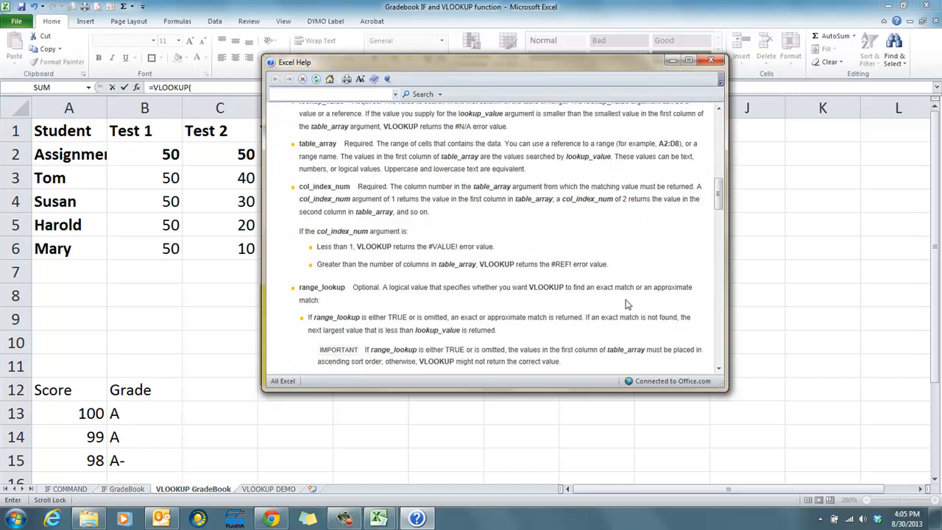
{"action": "scroll", "coordinate": [626, 304], "scroll_direction": "down", "scroll_amount": 1}
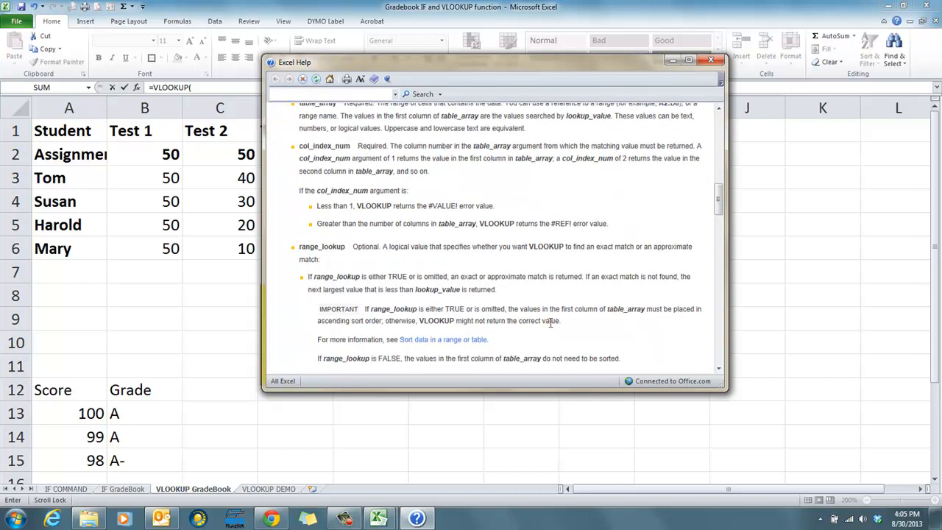
{"action": "left_click_drag", "start_coordinate": [318, 321], "coordinate": [390, 326]}
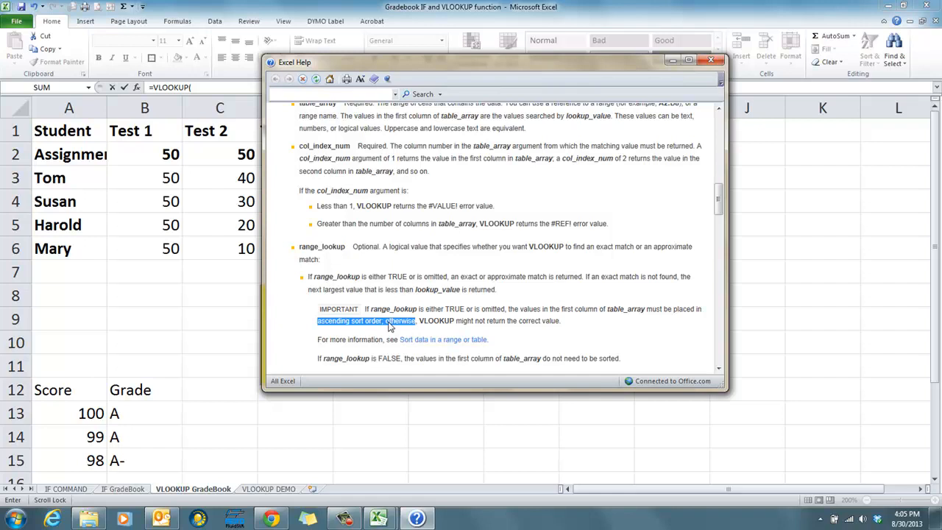
{"action": "scroll", "coordinate": [389, 327], "scroll_direction": "up", "scroll_amount": 5}
{"action": "scroll", "coordinate": [390, 327], "scroll_direction": "down", "scroll_amount": 7}
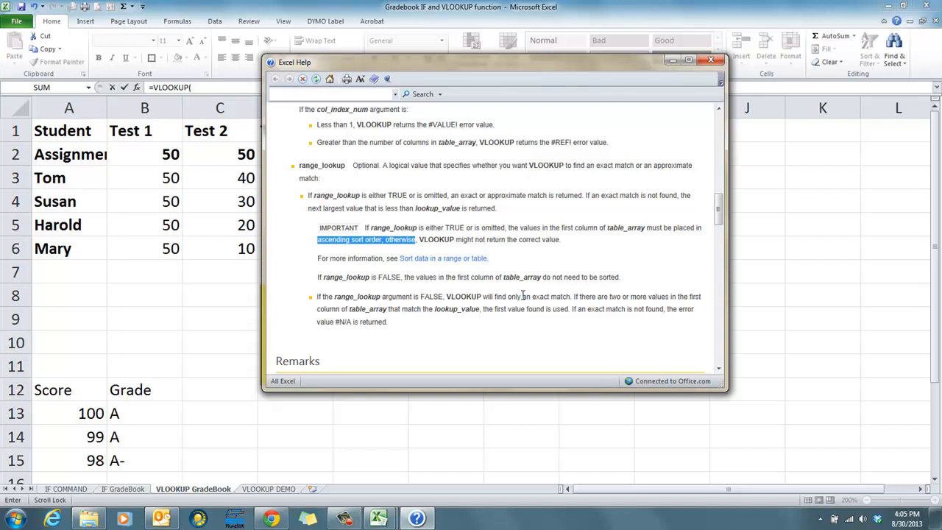
{"action": "scroll", "coordinate": [428, 323], "scroll_direction": "up", "scroll_amount": 4}
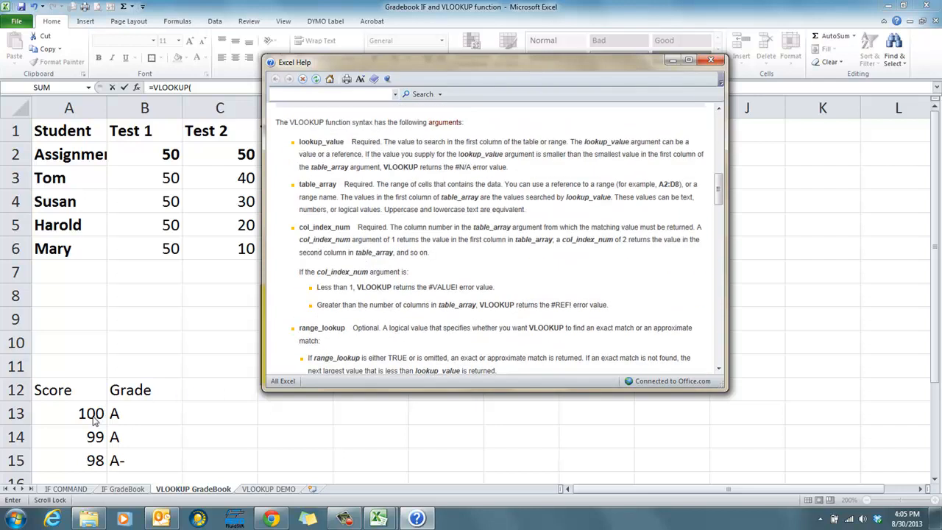
{"action": "scroll", "coordinate": [392, 264], "scroll_direction": "up", "scroll_amount": 5}
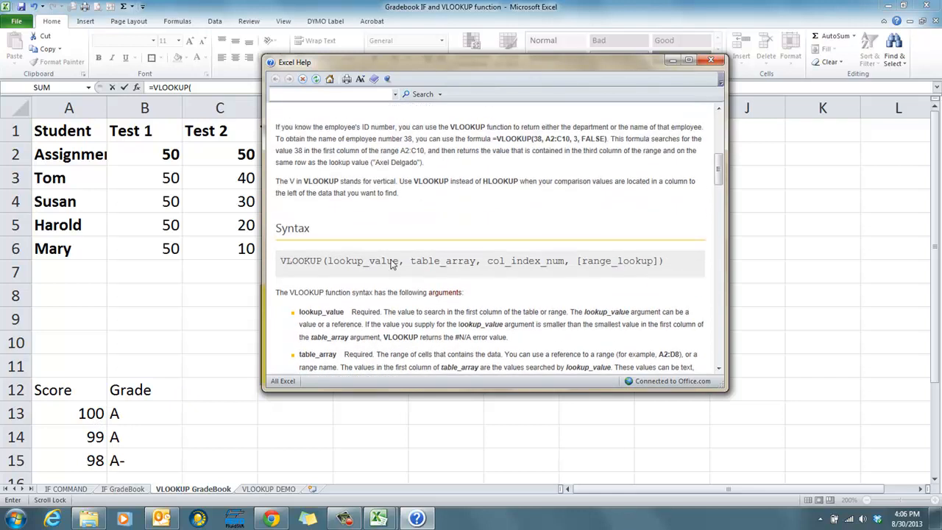
Close the function help window and discard the unfinished VLOOKUP formula in cell F2.
{"action": "scroll", "coordinate": [392, 264], "scroll_direction": "up", "scroll_amount": 4}
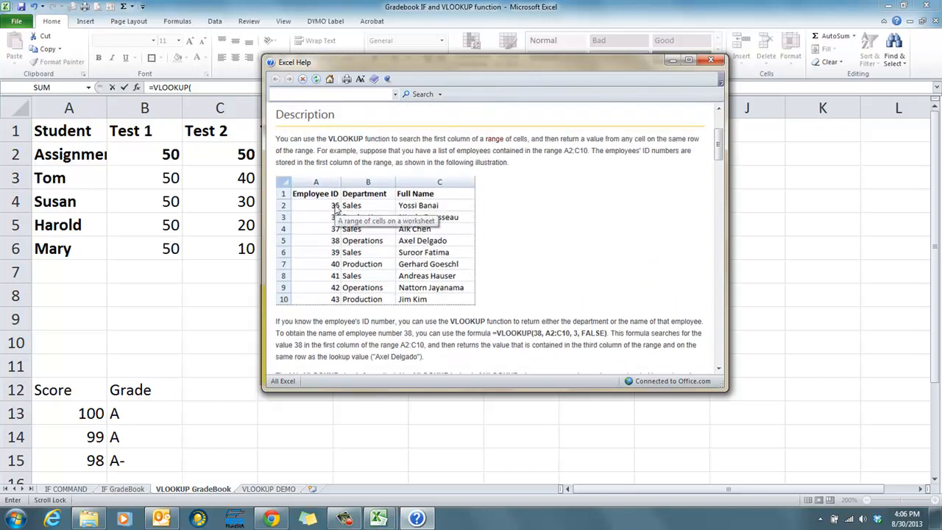
{"action": "left_click", "coordinate": [64, 413]}
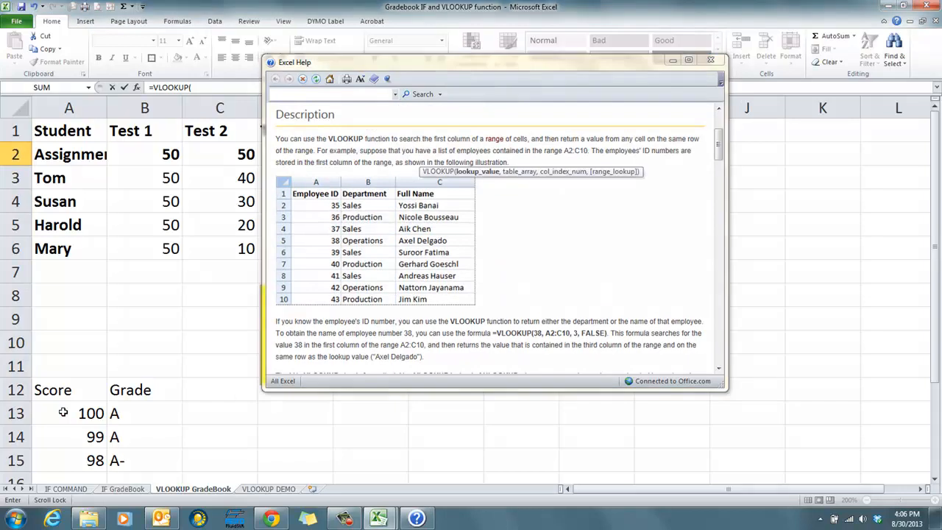
{"action": "type", "text": ","}
{"action": "key", "text": "Return"}
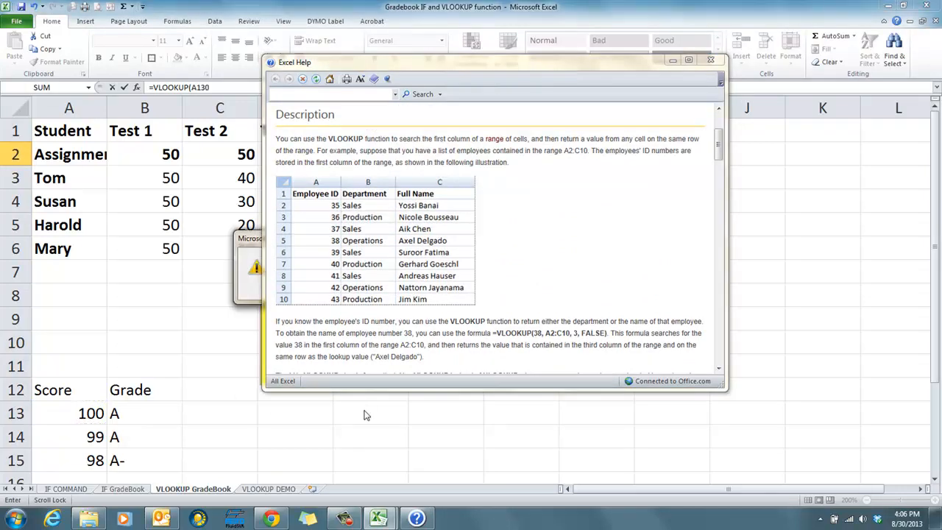
{"action": "left_click", "coordinate": [713, 61]}
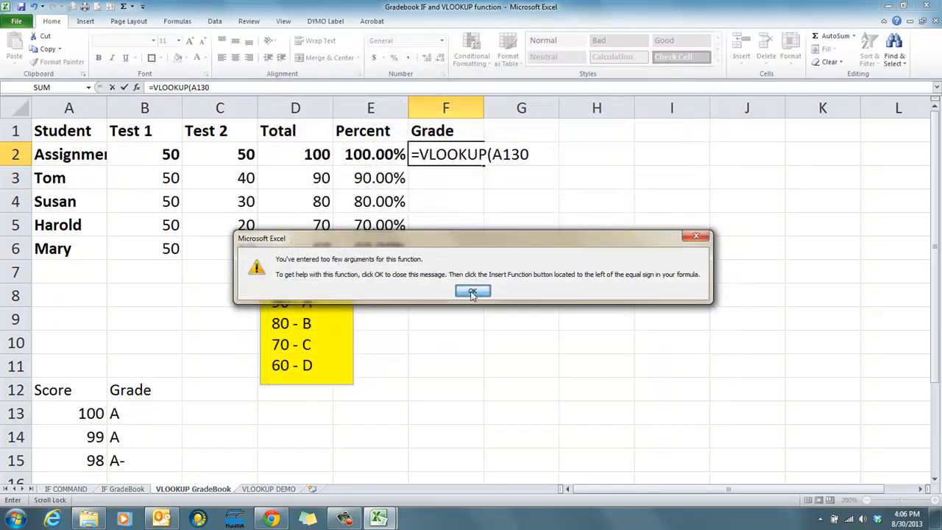
{"action": "left_click", "coordinate": [470, 291]}
{"action": "key", "text": "Escape"}
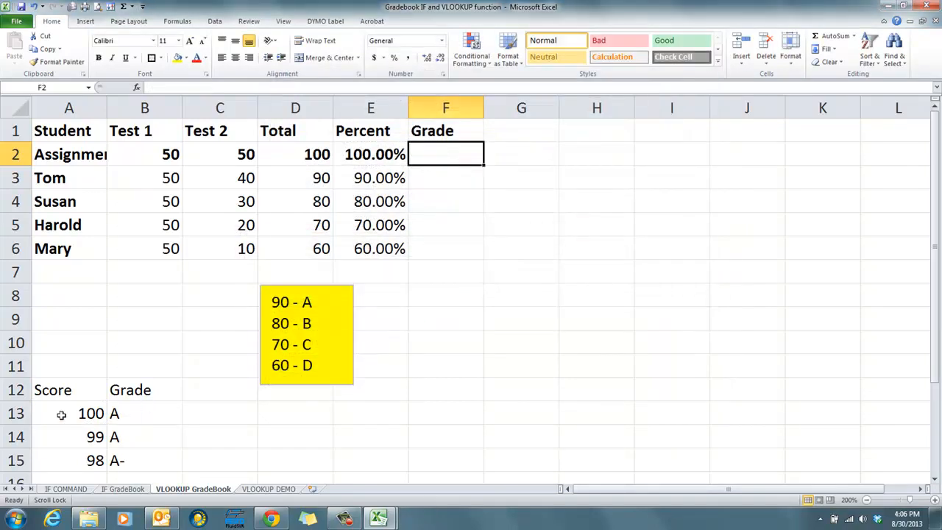
Replace the scores in A13:A14 with 0 and 1, and set the grade in B13 to F.
{"action": "left_click", "coordinate": [61, 415]}
{"action": "type", "text": "0"}
{"action": "key", "text": "Return"}
{"action": "type", "text": "1"}
{"action": "key", "text": "Return"}
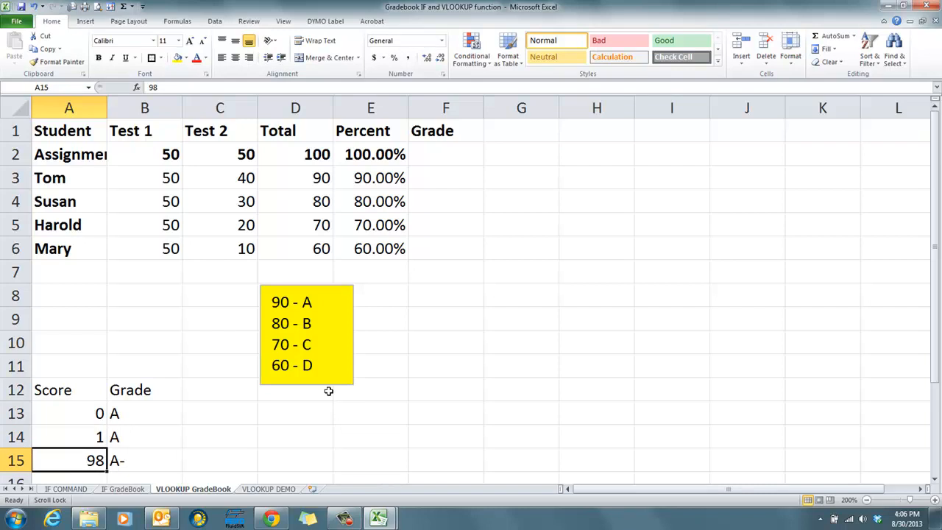
{"action": "scroll", "coordinate": [93, 477], "scroll_direction": "down", "scroll_amount": 3}
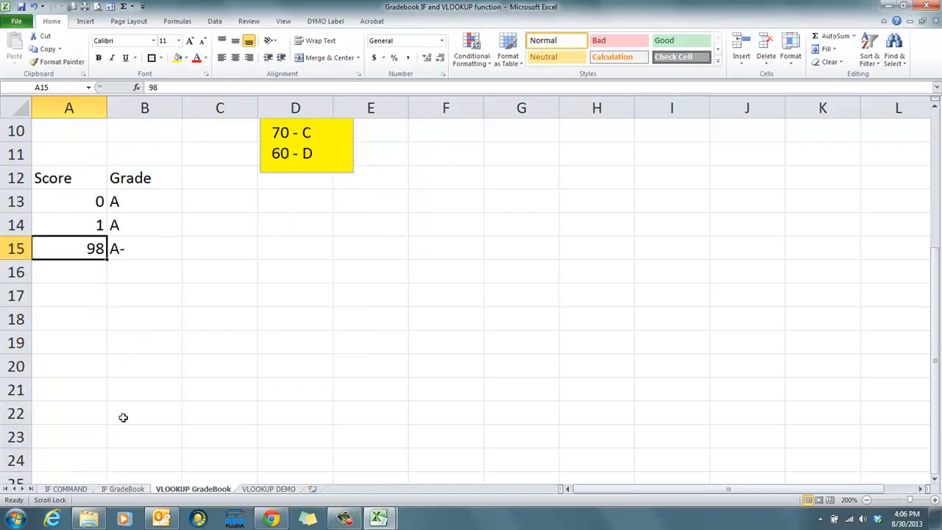
{"action": "left_click", "coordinate": [127, 203]}
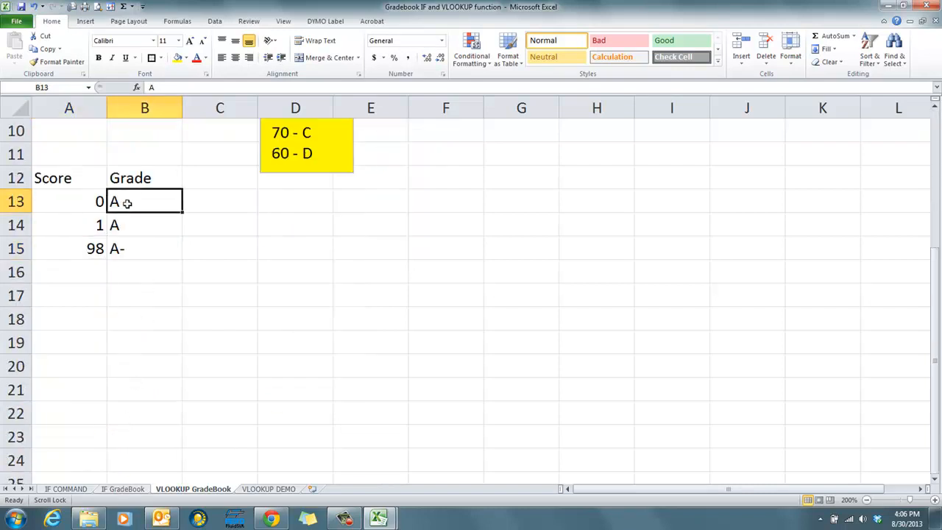
{"action": "type", "text": "F"}
{"action": "key", "text": "Return"}
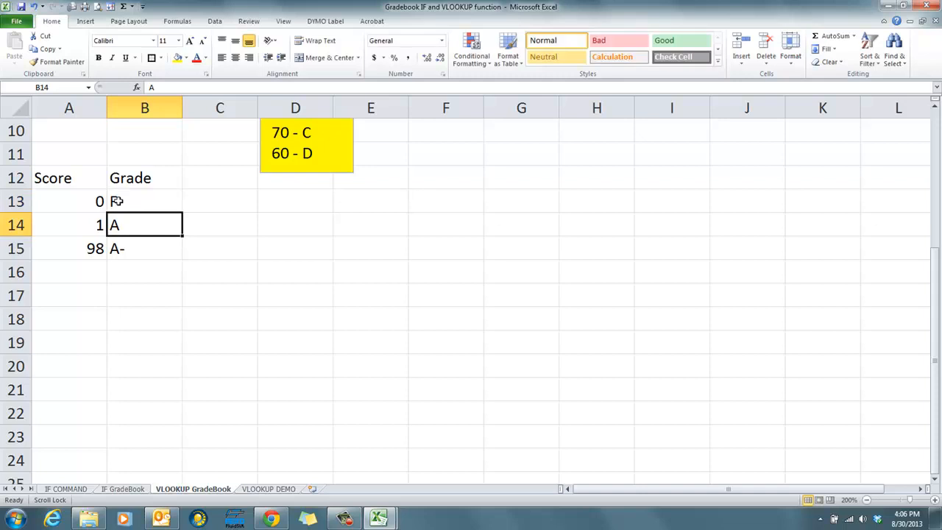
Enter score 60 with grade F in row 14 and score 70 with grade D in row 15.
{"action": "left_click", "coordinate": [71, 218]}
{"action": "type", "text": "60"}
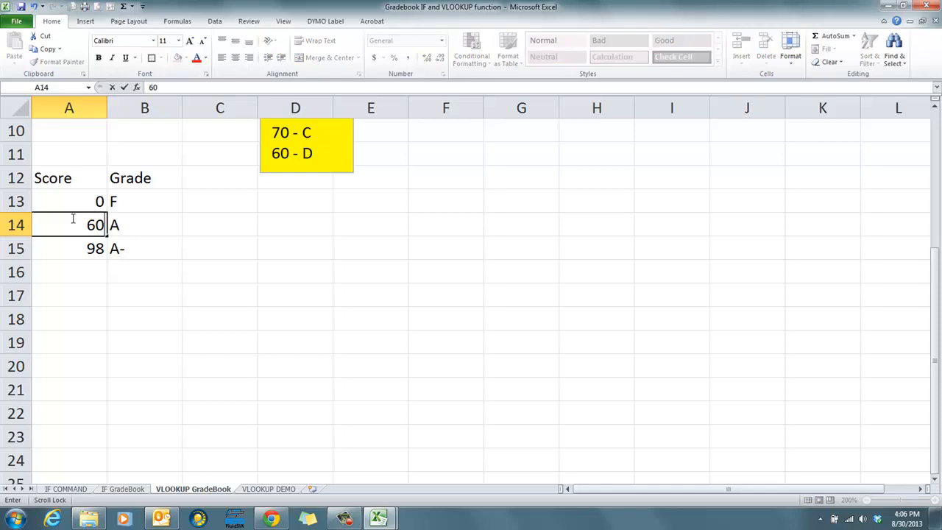
{"action": "key", "text": "Tab"}
{"action": "type", "text": "F"}
{"action": "key", "text": "Return"}
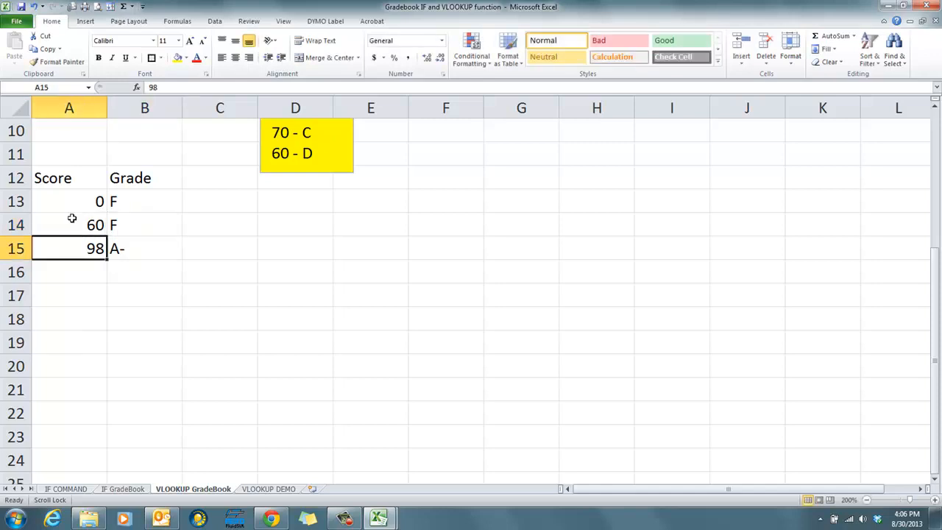
{"action": "type", "text": "70"}
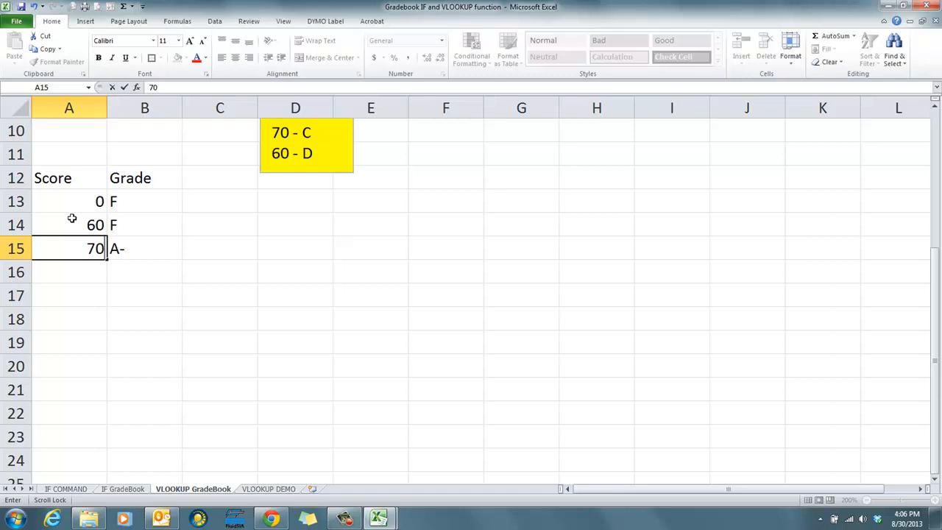
{"action": "key", "text": "Tab"}
{"action": "type", "text": "D"}
{"action": "key", "text": "Return"}
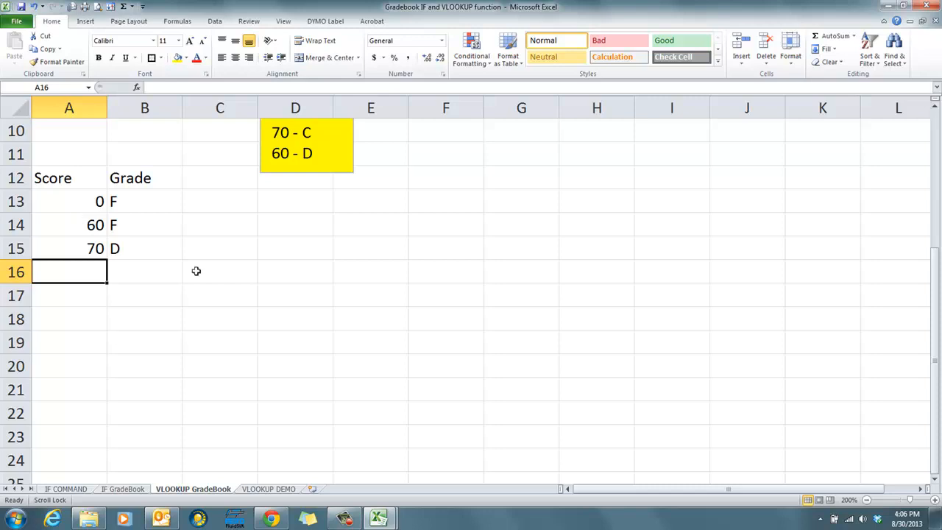
Correct the grades for scores 60 and 70 to D and C in B14:B15.
{"action": "scroll", "coordinate": [194, 272], "scroll_direction": "up", "scroll_amount": 1}
{"action": "left_click", "coordinate": [136, 294]}
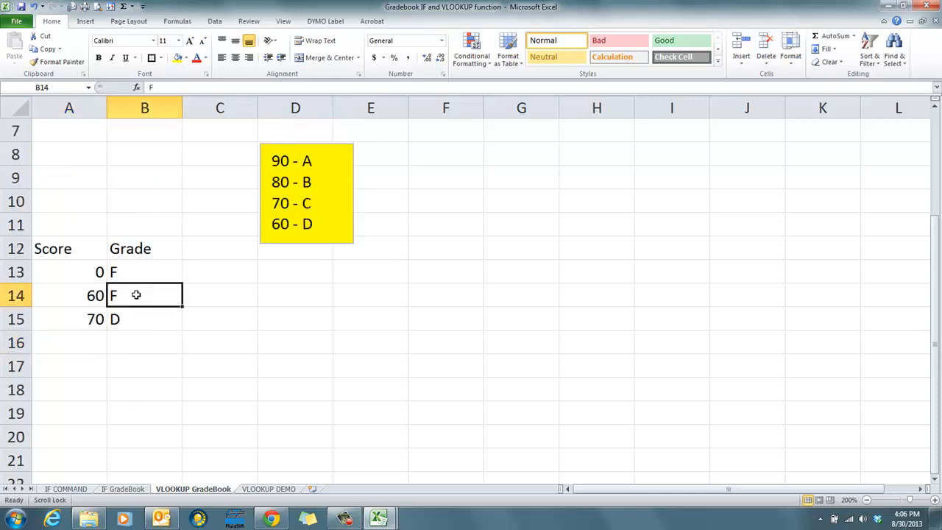
{"action": "type", "text": "d"}
{"action": "key", "text": "BackSpace"}
{"action": "type", "text": "D"}
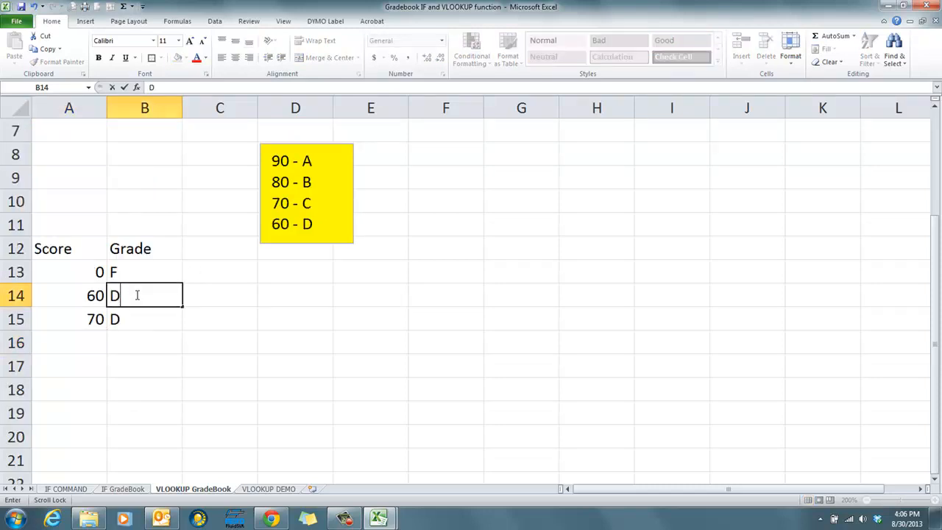
{"action": "key", "text": "Return"}
{"action": "type", "text": "C"}
{"action": "key", "text": "Return"}
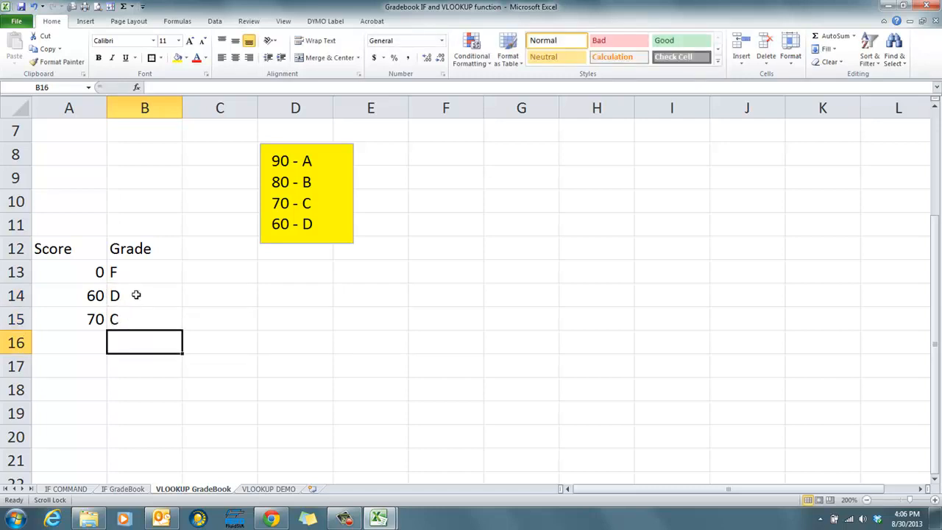
Add score 80 with grade B in row 16 and score 90 with grade A in row 17.
{"action": "left_click", "coordinate": [86, 341]}
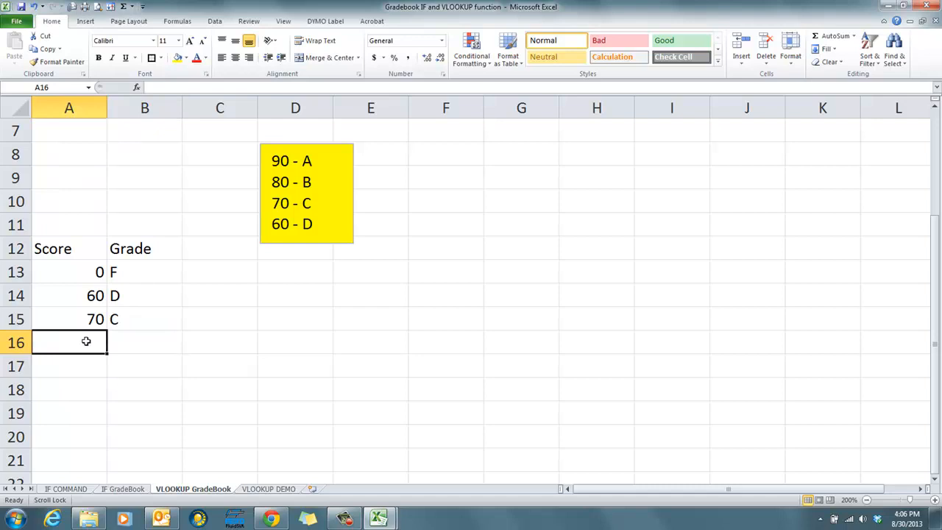
{"action": "type", "text": "80"}
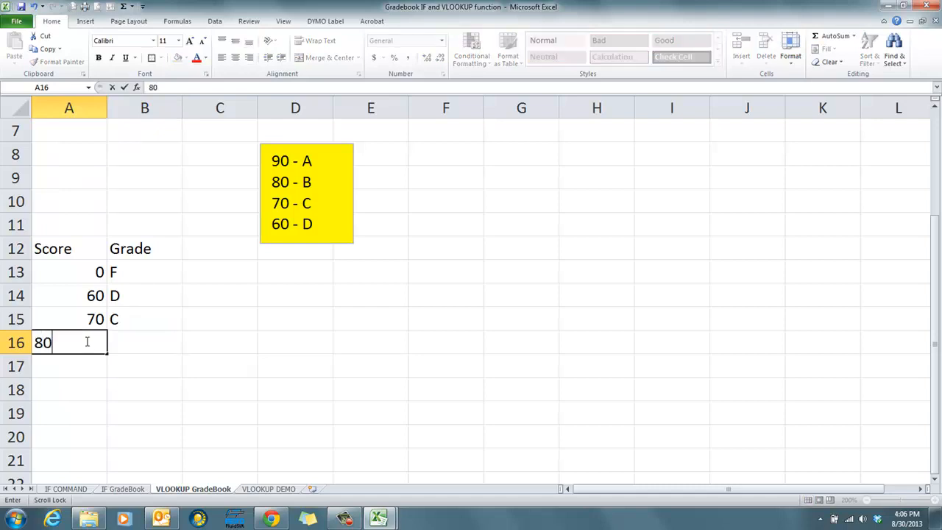
{"action": "key", "text": "Tab"}
{"action": "type", "text": "B"}
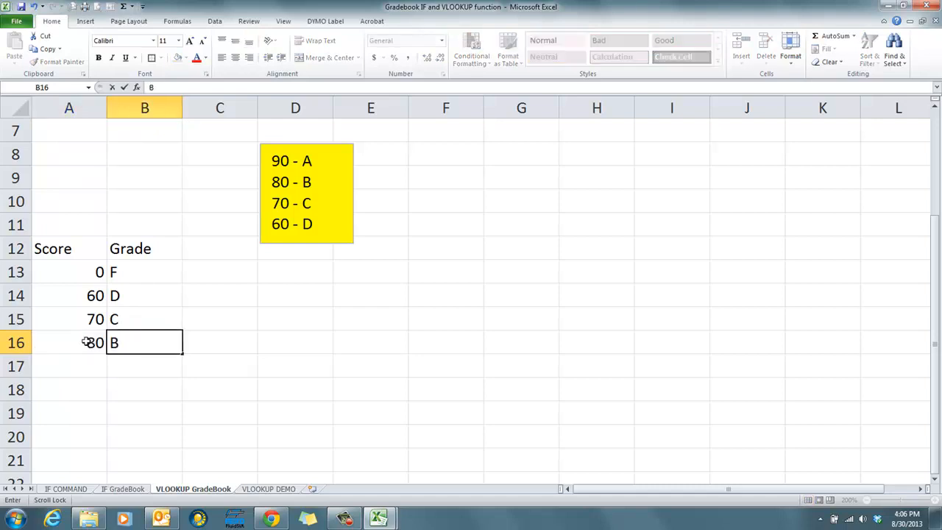
{"action": "key", "text": "Return"}
{"action": "type", "text": "8"}
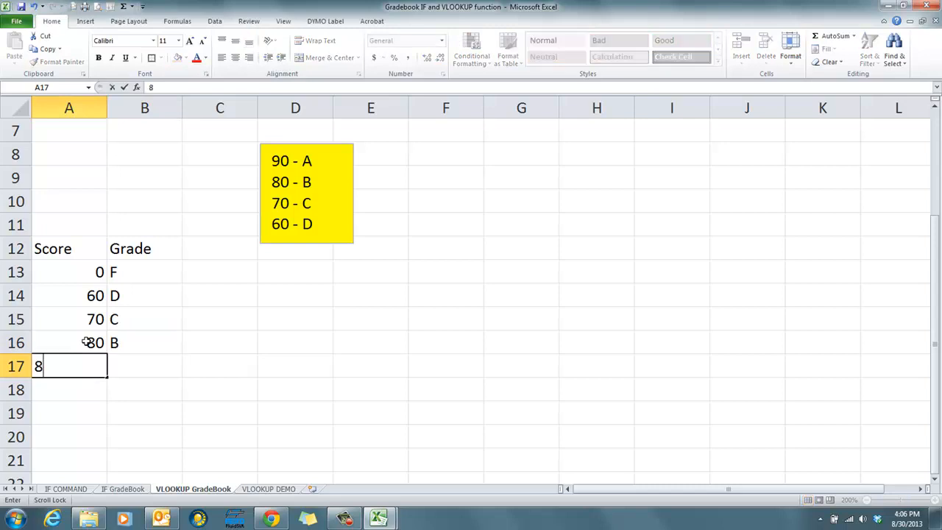
{"action": "key", "text": "BackSpace"}
{"action": "type", "text": "90"}
{"action": "key", "text": "Tab"}
{"action": "type", "text": "A"}
{"action": "key", "text": "Return"}
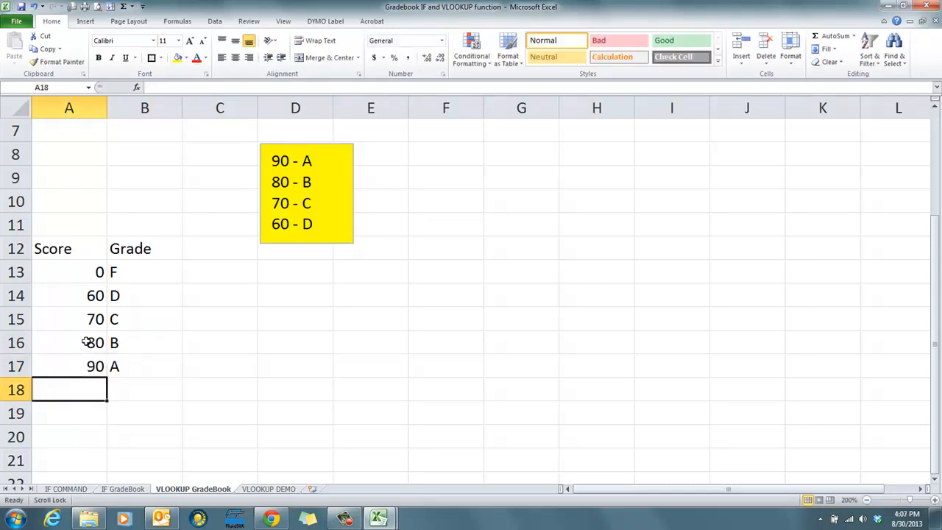
Add score 100 with grade A in row 18 as the last entry of the grade table.
{"action": "type", "text": "100"}
{"action": "key", "text": "Tab"}
{"action": "type", "text": "A"}
{"action": "key", "text": "Return"}
Delete the blank rows 8 to 10 between the student list and the grade table.
{"action": "scroll", "coordinate": [149, 371], "scroll_direction": "up", "scroll_amount": 2}
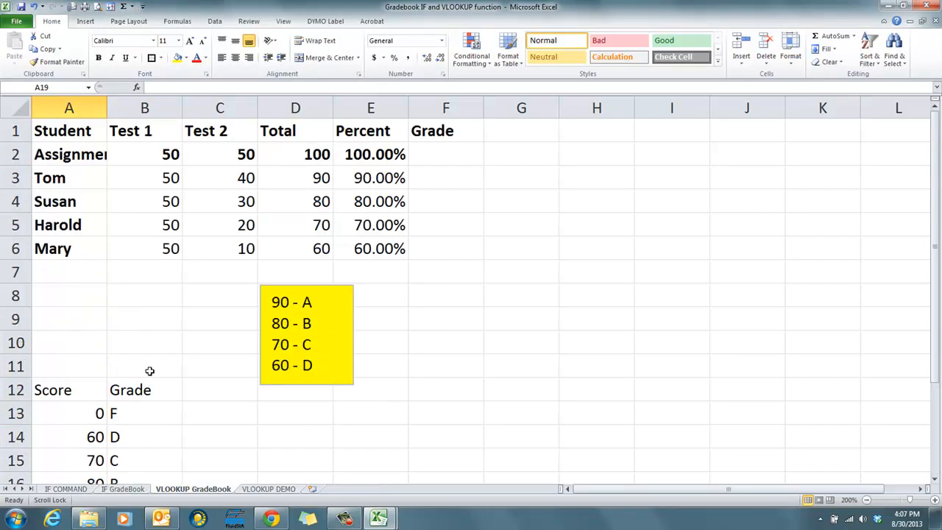
{"action": "left_click", "coordinate": [867, 500]}
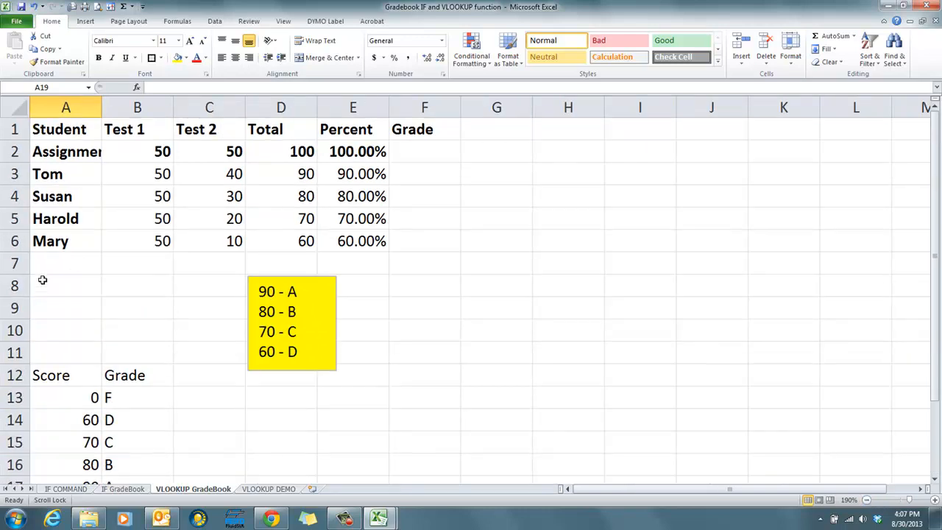
{"action": "left_click_drag", "start_coordinate": [14, 286], "coordinate": [13, 330]}
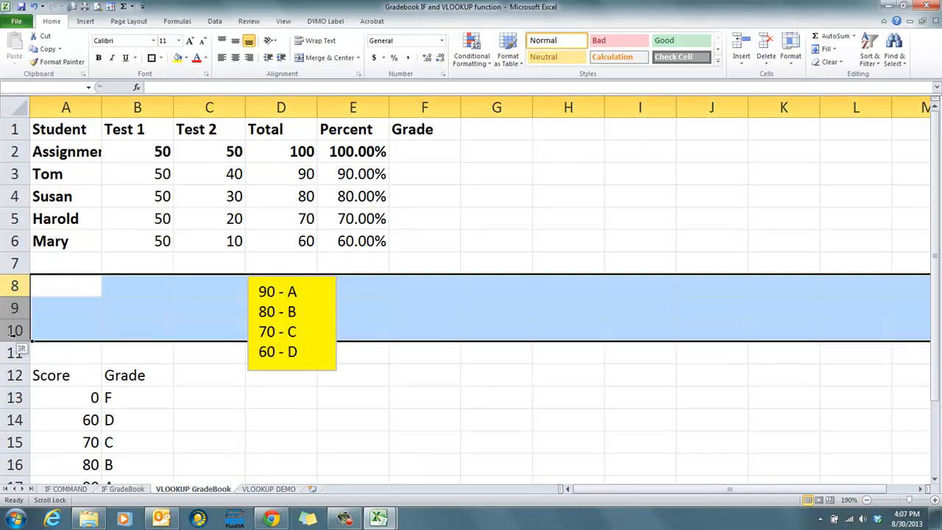
{"action": "right_click", "coordinate": [14, 331]}
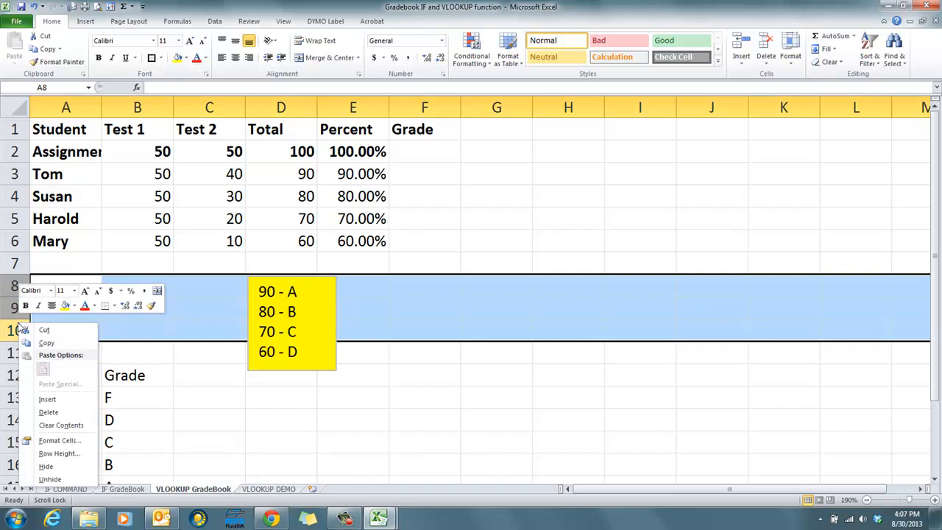
{"action": "left_click", "coordinate": [50, 412]}
{"action": "left_click", "coordinate": [214, 403]}
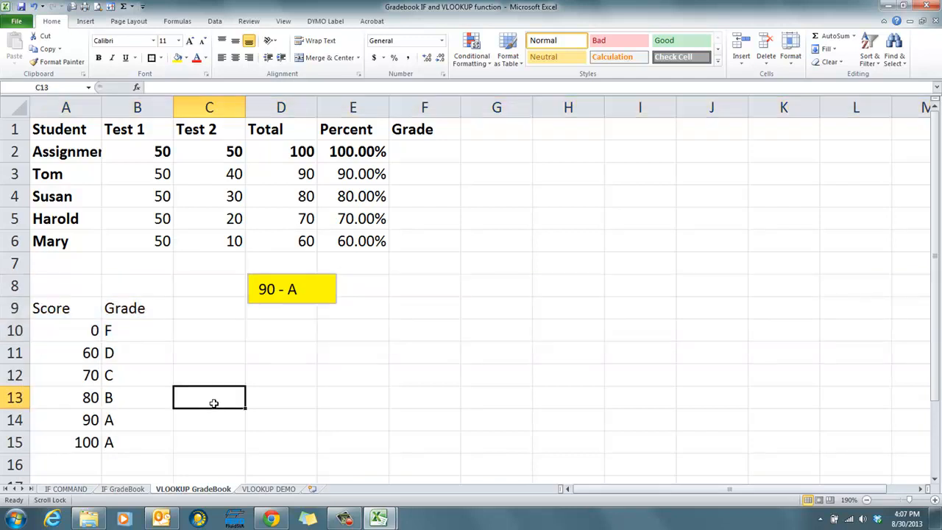
Enter =VLOOKUP(E2,A10:B15,2) in F2 to look up the first percent in the score and grade table.
{"action": "left_click", "coordinate": [418, 152]}
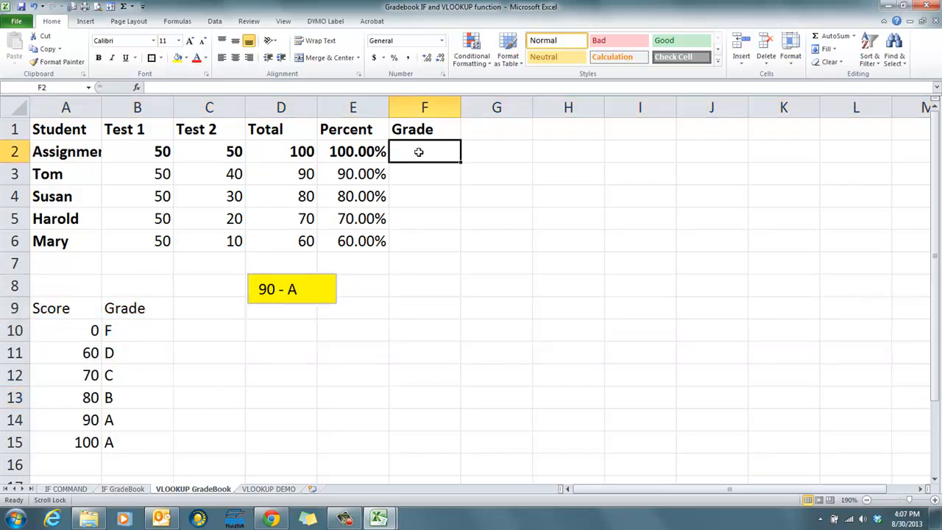
{"action": "type", "text": "="}
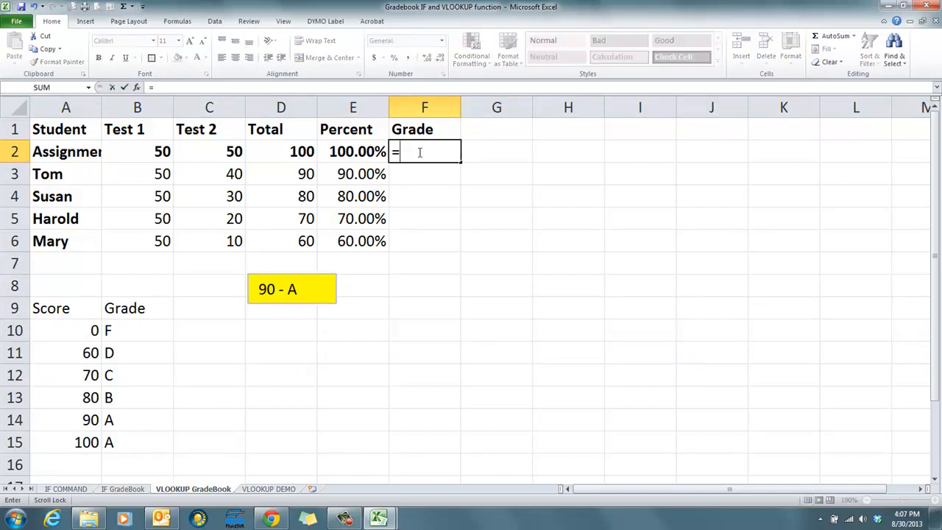
{"action": "type", "text": "VLO"}
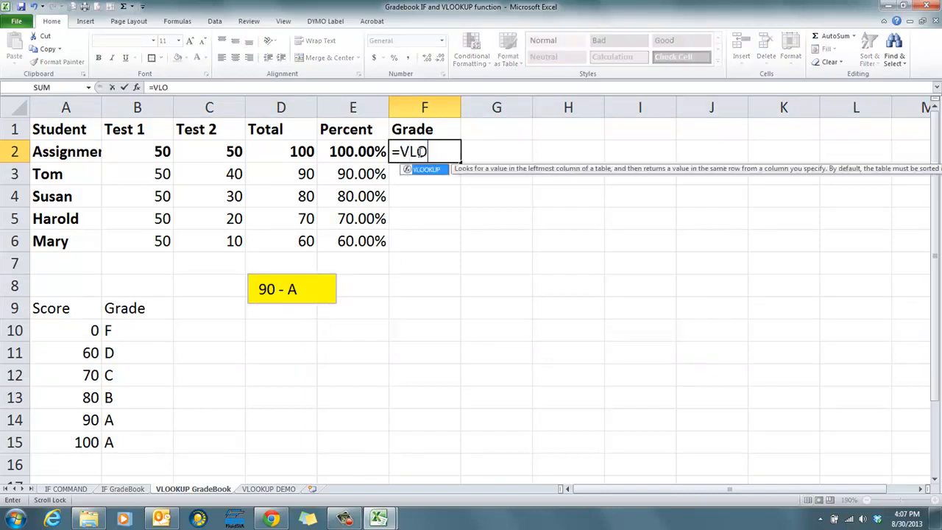
{"action": "double_click", "coordinate": [425, 170]}
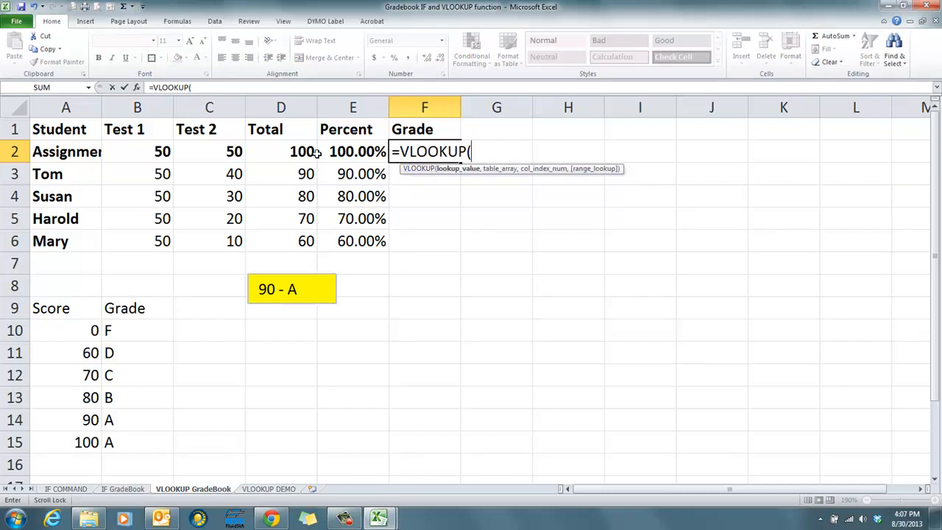
{"action": "left_click", "coordinate": [349, 151]}
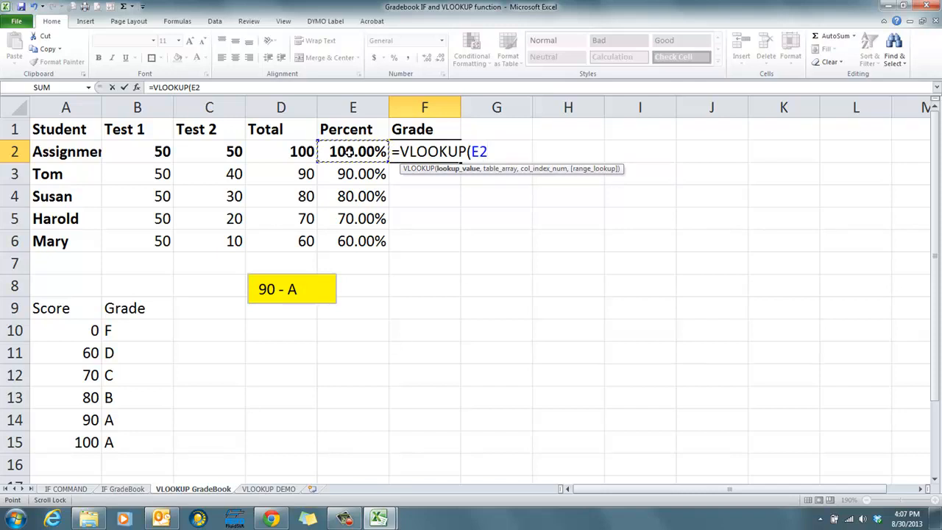
{"action": "type", "text": ","}
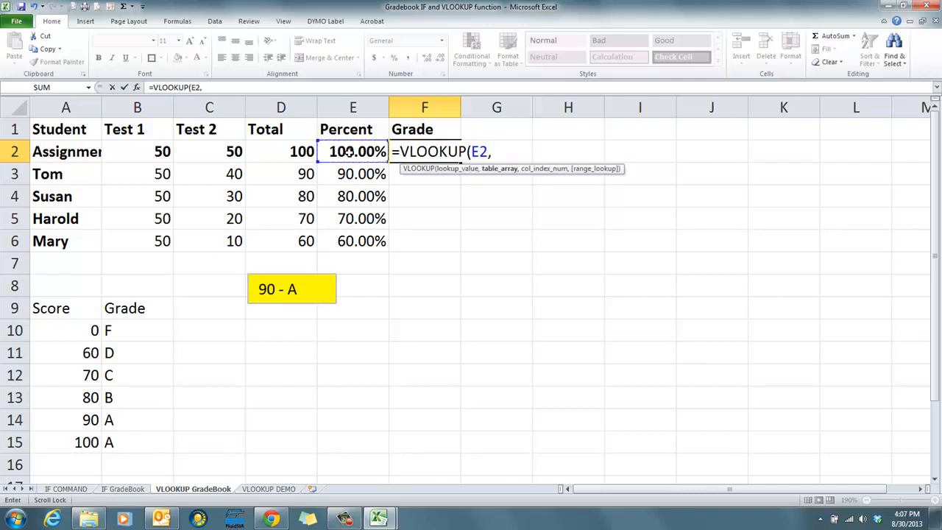
{"action": "left_click_drag", "start_coordinate": [59, 331], "coordinate": [119, 436]}
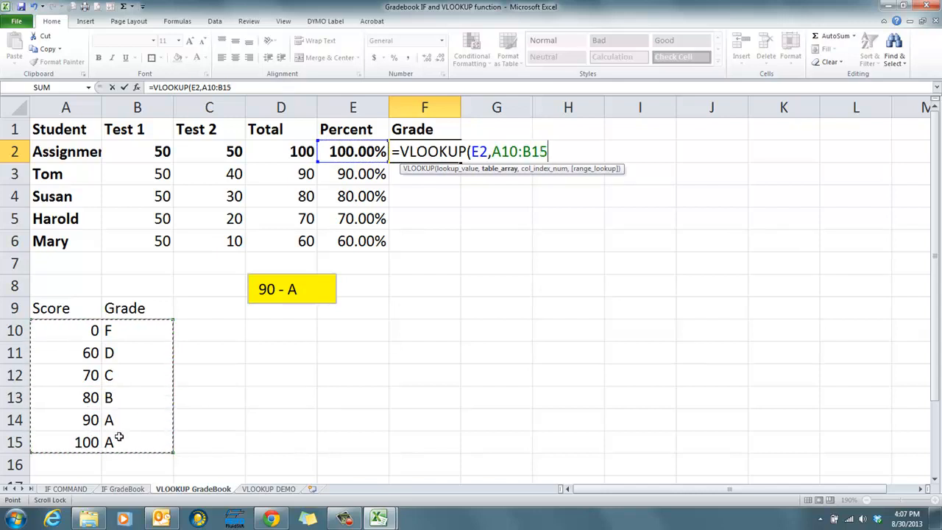
{"action": "type", "text": ","}
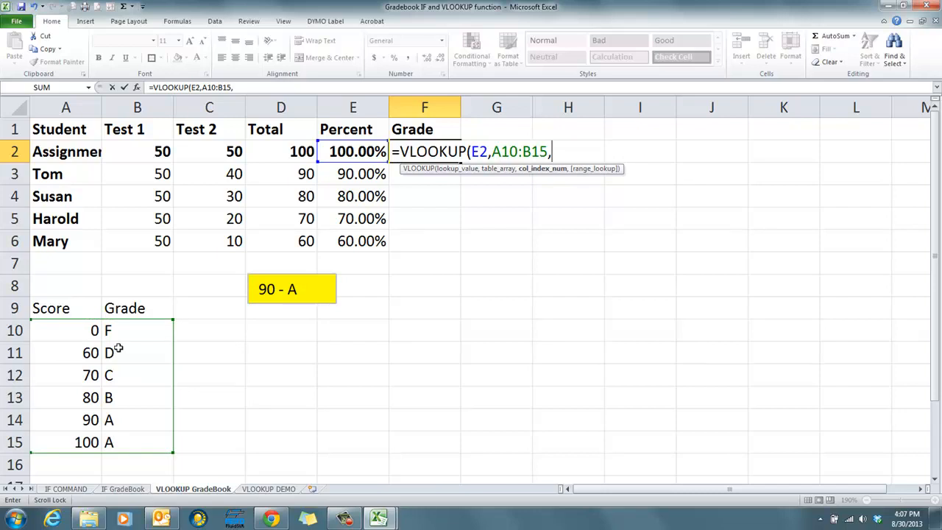
{"action": "type", "text": "2)"}
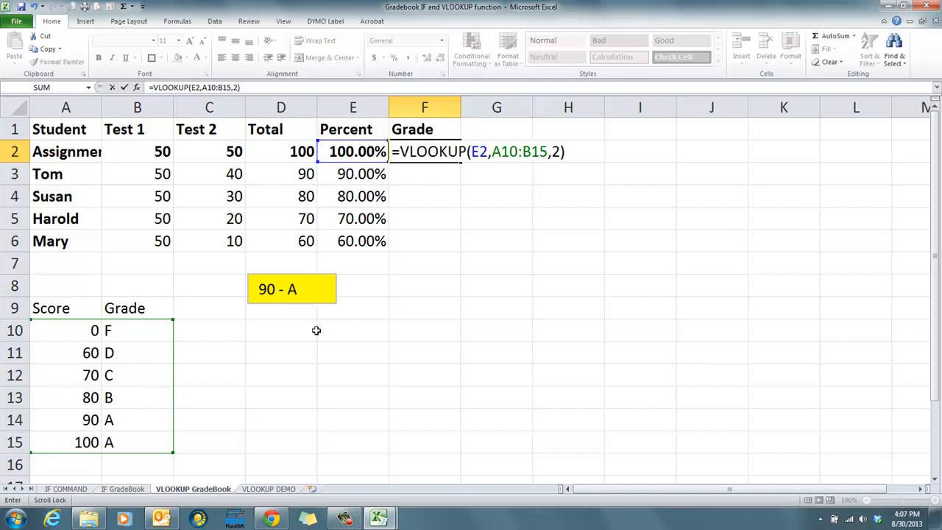
{"action": "key", "text": "Return"}
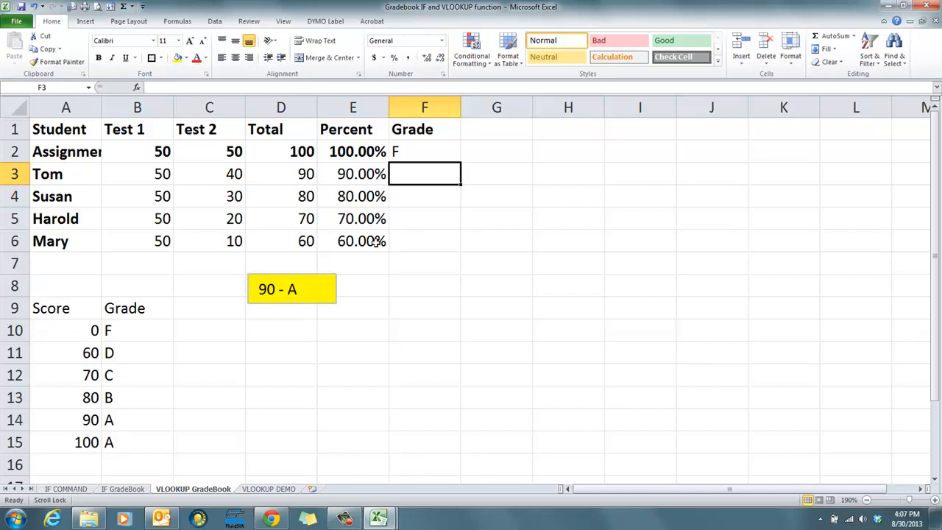
Try filling the F2 lookup formula down through F6, check the copy in F3, and undo the fill.
{"action": "left_click_drag", "start_coordinate": [410, 156], "coordinate": [410, 242]}
{"action": "key", "text": "ctrl+d"}
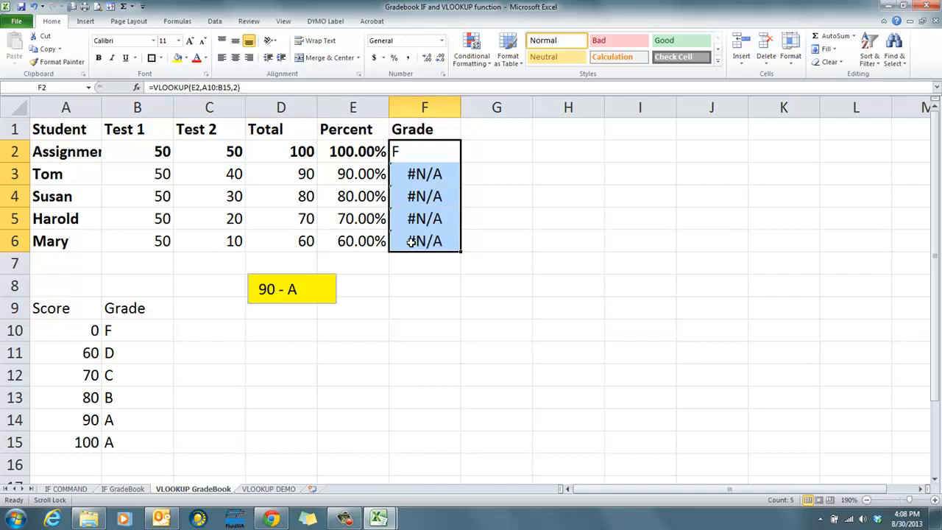
{"action": "left_click", "coordinate": [408, 301]}
{"action": "left_click", "coordinate": [421, 172]}
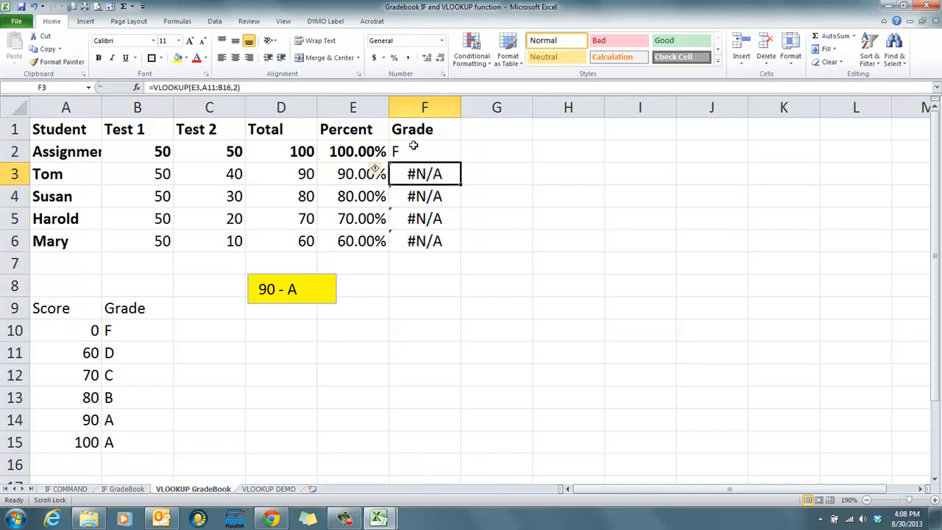
{"action": "key", "text": "ctrl+z"}
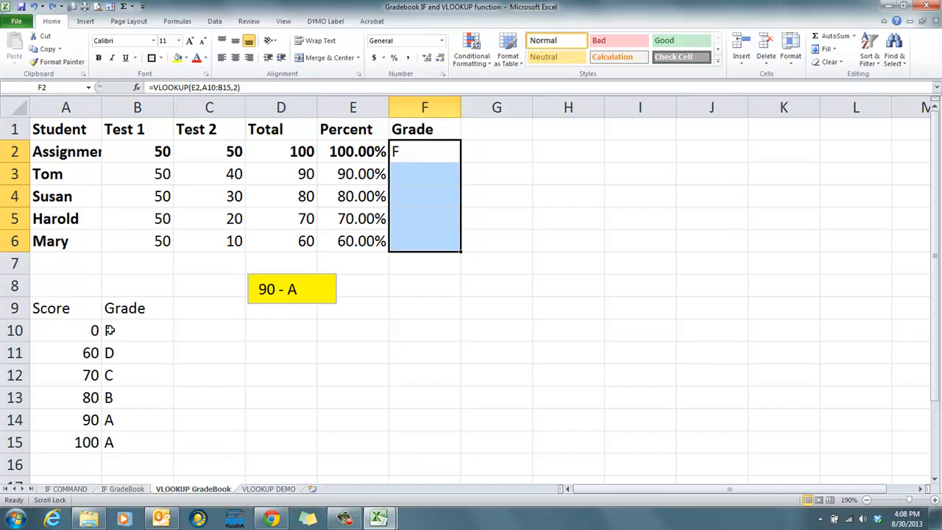
Check the 0 score row against the F2 formula and format the percent in E2 as Number with two decimals.
{"action": "left_click_drag", "start_coordinate": [83, 330], "coordinate": [130, 331]}
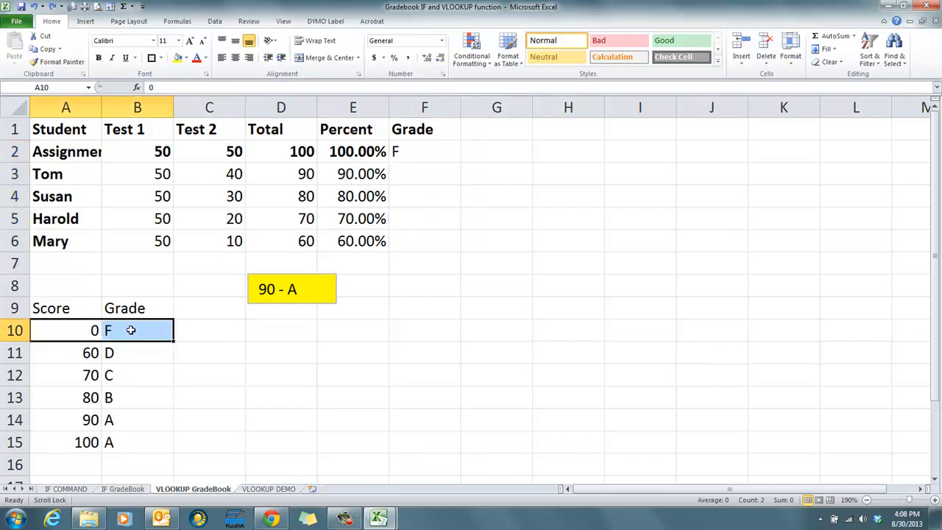
{"action": "left_click", "coordinate": [399, 150]}
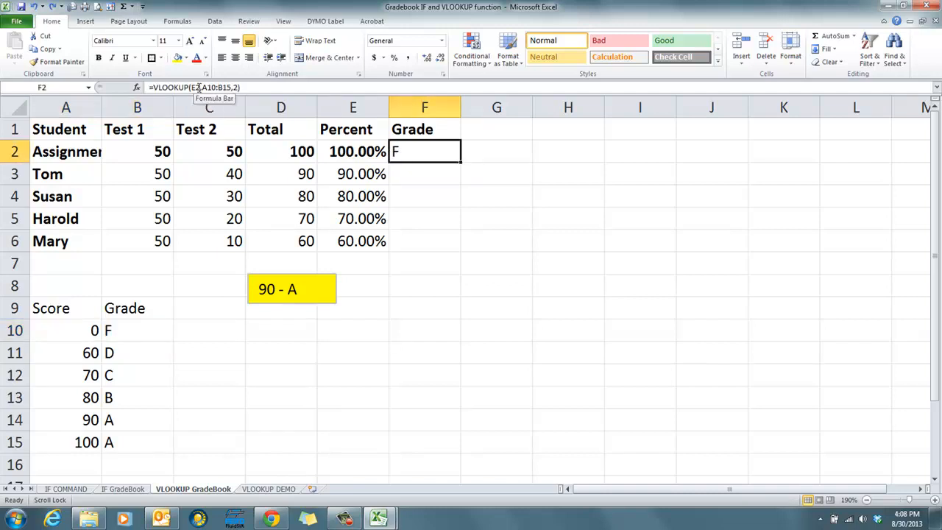
{"action": "left_click", "coordinate": [353, 150]}
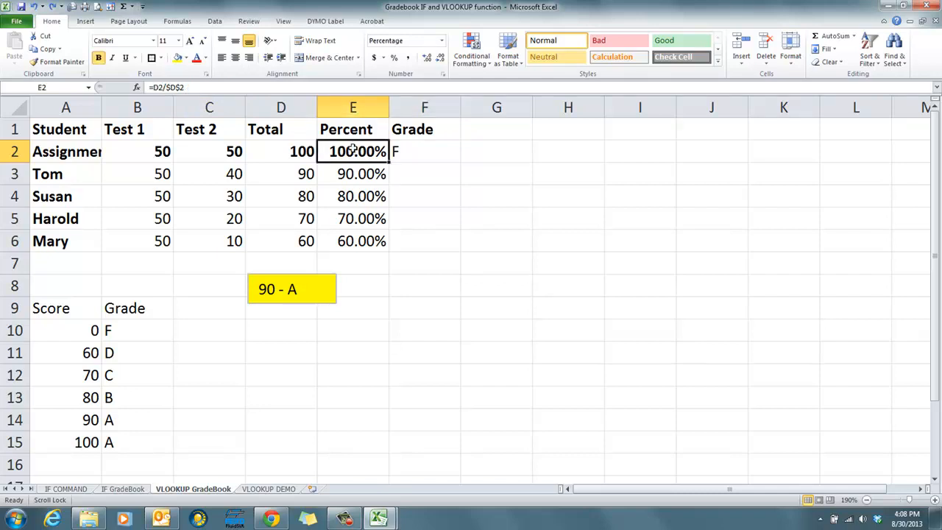
{"action": "left_click", "coordinate": [443, 75]}
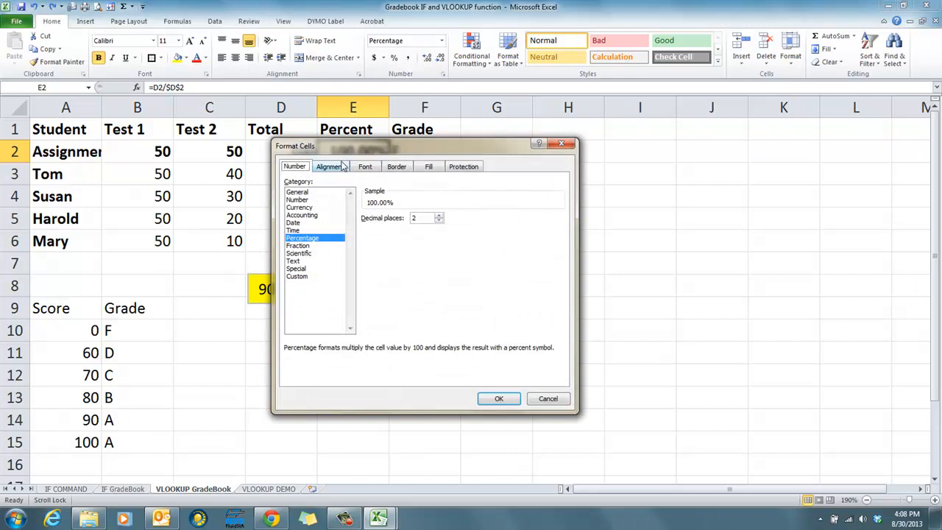
{"action": "left_click", "coordinate": [299, 201]}
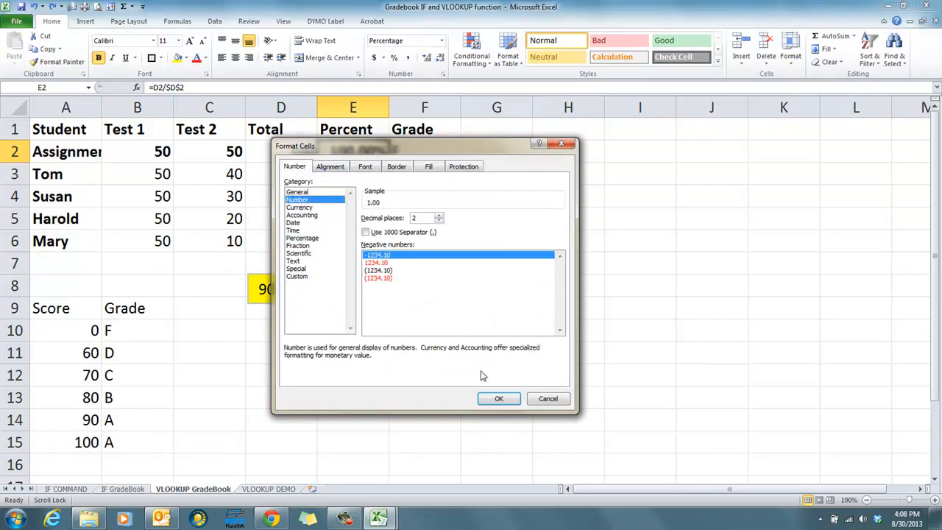
{"action": "left_click", "coordinate": [499, 400]}
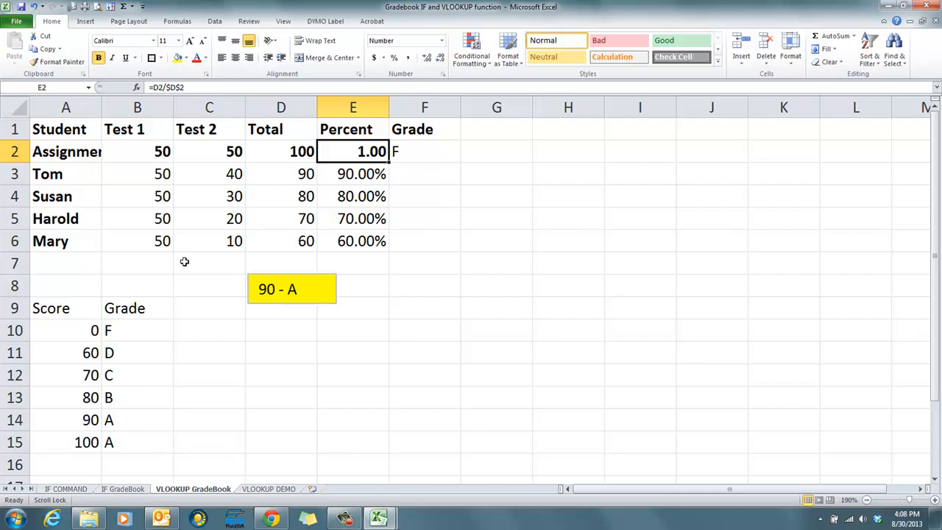
Try the score .6 for grade D in A11 and set it back to 60.
{"action": "left_click", "coordinate": [86, 352]}
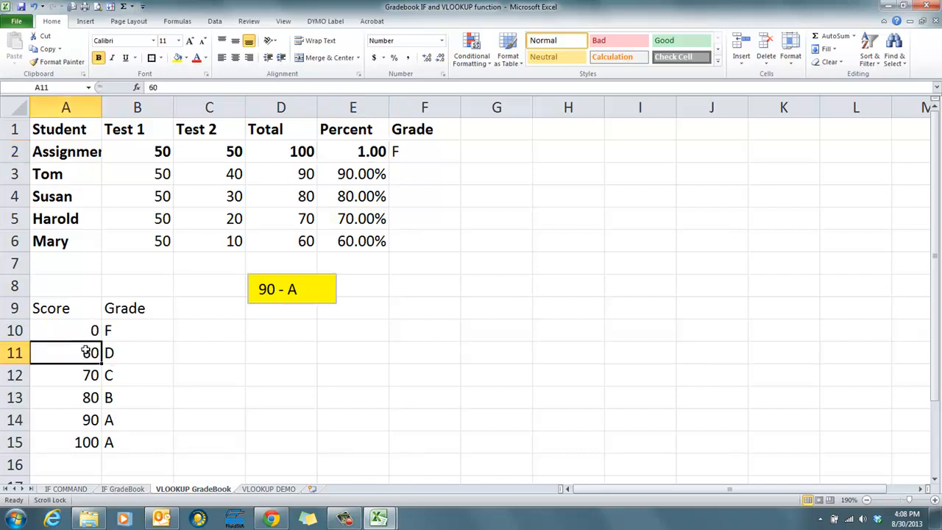
{"action": "key", "text": "BackSpace"}
{"action": "type", "text": "66"}
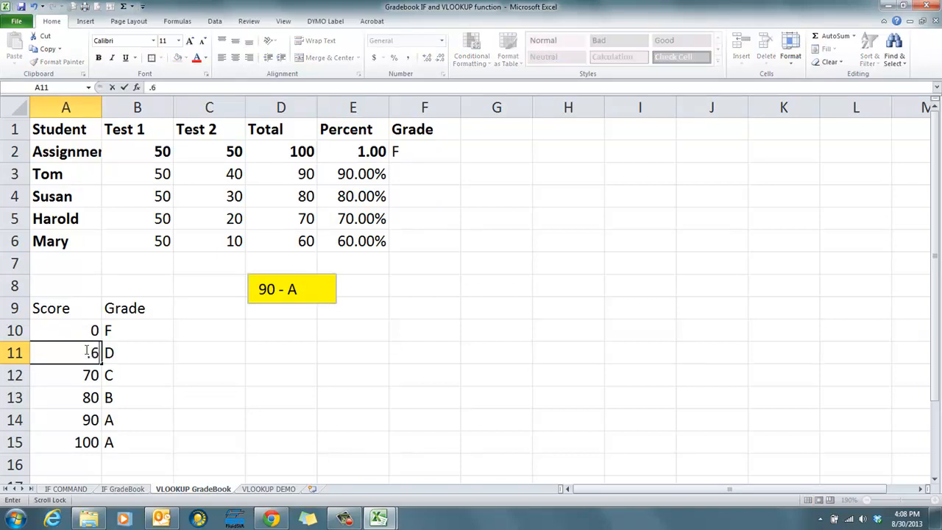
{"action": "key", "text": "Return"}
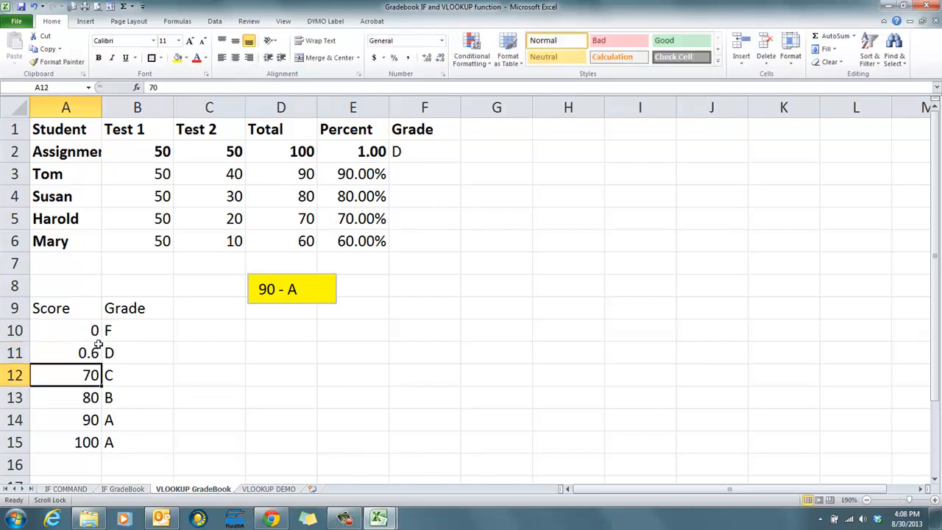
{"action": "left_click", "coordinate": [92, 352]}
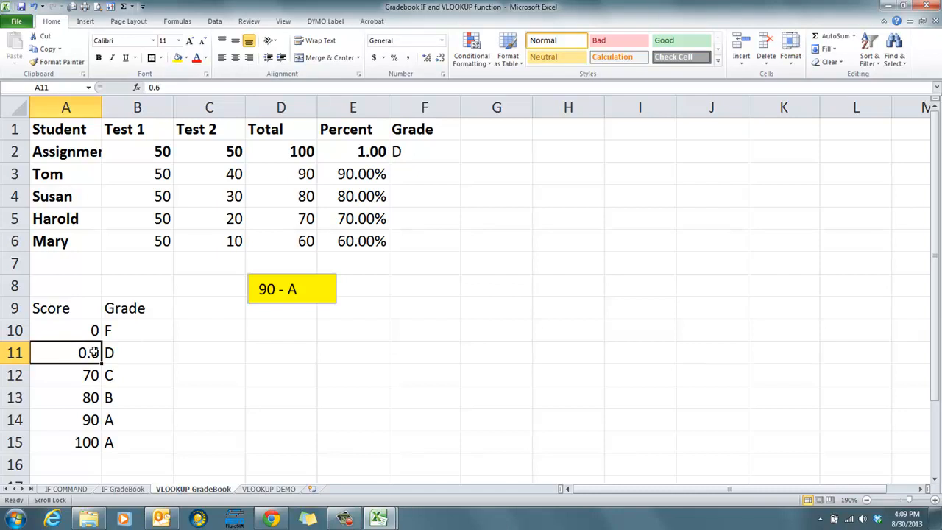
{"action": "type", "text": "60"}
{"action": "key", "text": "Return"}
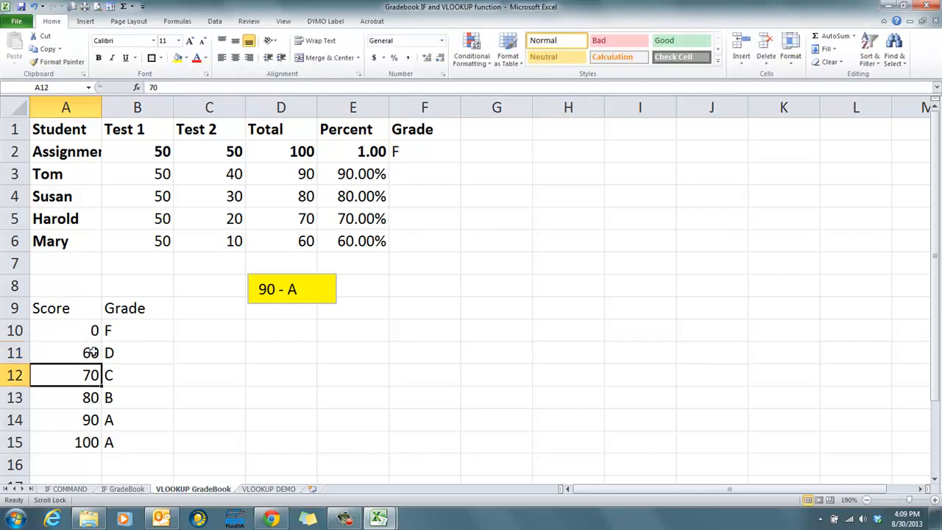
Edit the VLOOKUP formula in F2 so its lookup value is E2/100.
{"action": "left_click", "coordinate": [414, 153]}
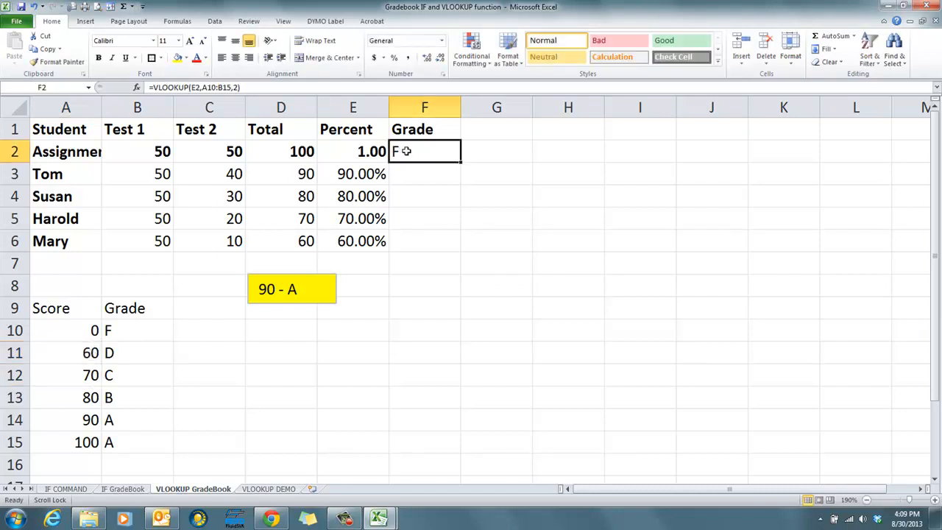
{"action": "left_click", "coordinate": [232, 87]}
{"action": "type", "text": "/"}
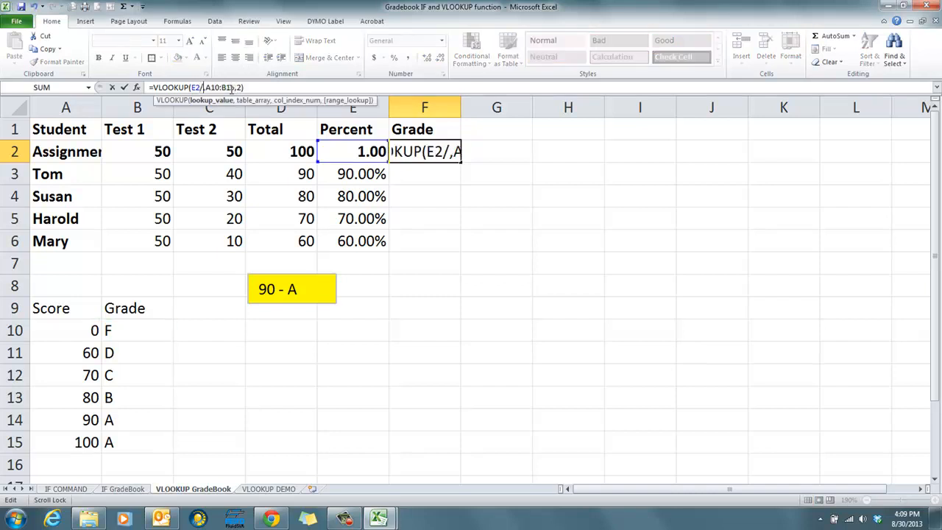
{"action": "type", "text": "100"}
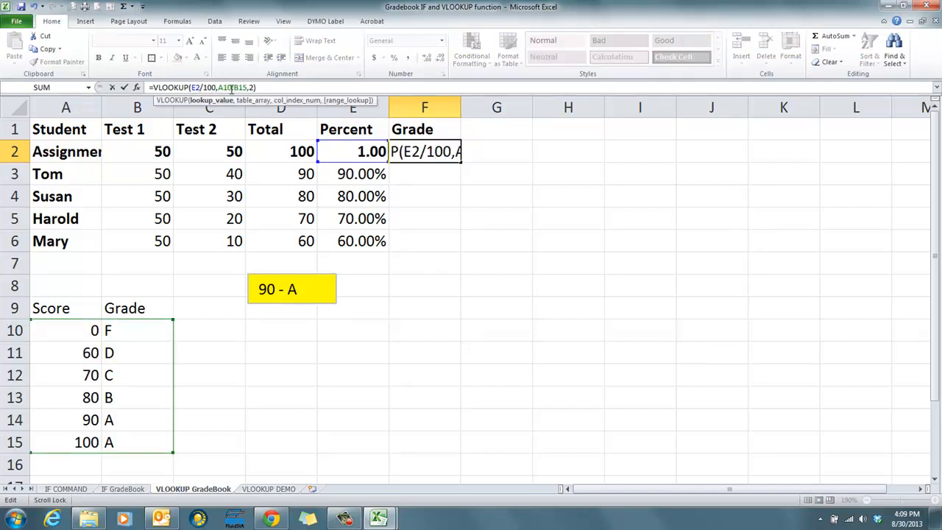
{"action": "key", "text": "Return"}
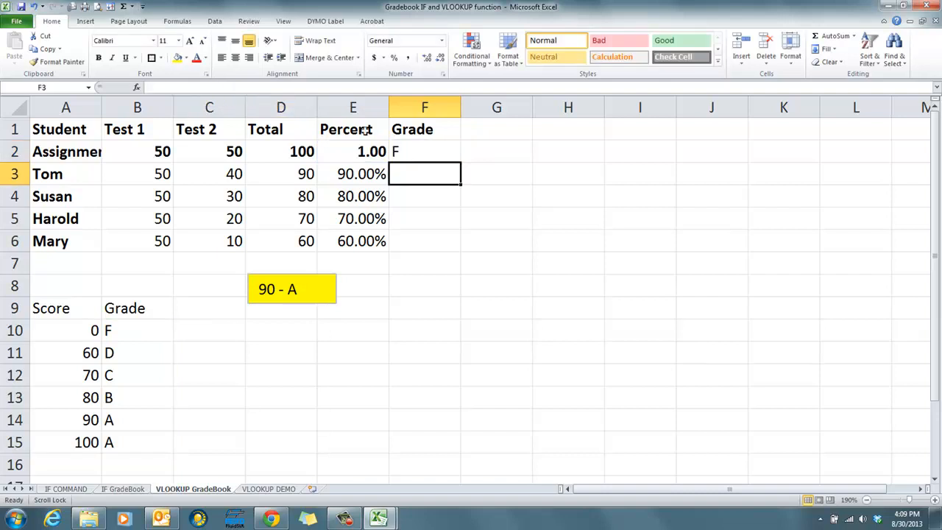
Replace the division with multiplication in the F2 formula so the lookup value is E2*100.
{"action": "left_click", "coordinate": [410, 147]}
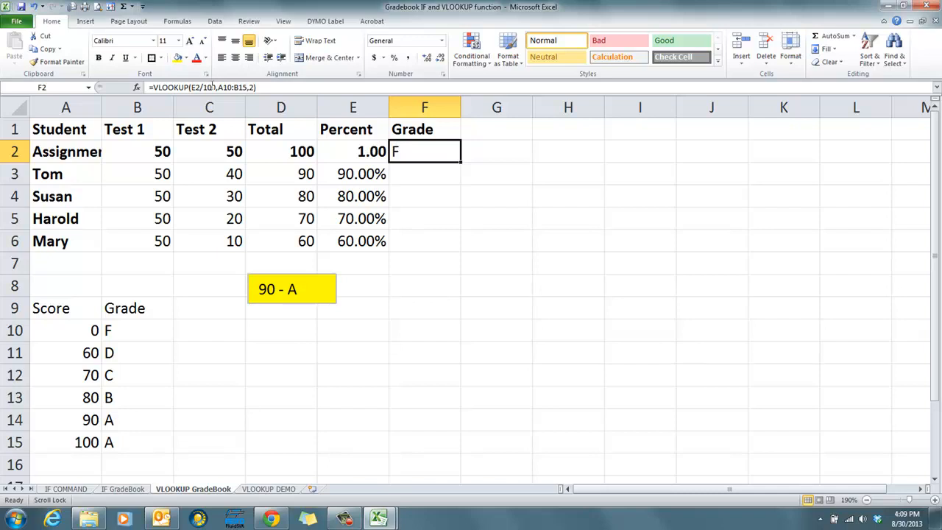
{"action": "left_click", "coordinate": [204, 87]}
{"action": "key", "text": "BackSpace"}
{"action": "type", "text": "*"}
{"action": "key", "text": "Return"}
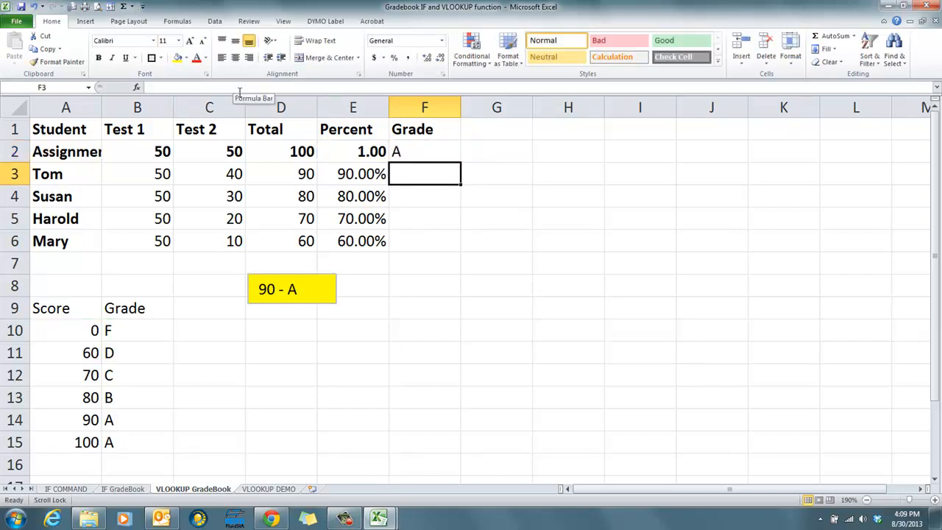
Apply the Percent style to E2 so the assignment score displays as a percentage.
{"action": "left_click", "coordinate": [412, 153]}
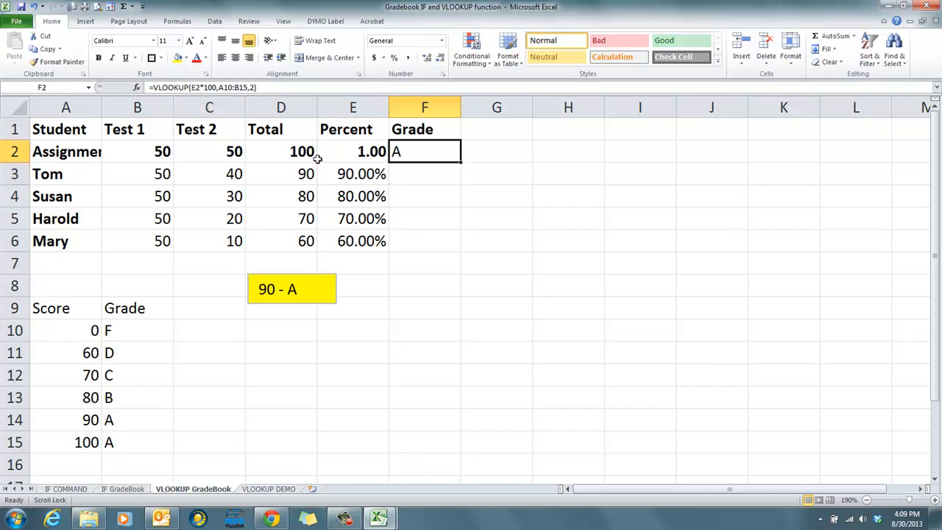
{"action": "left_click", "coordinate": [370, 151]}
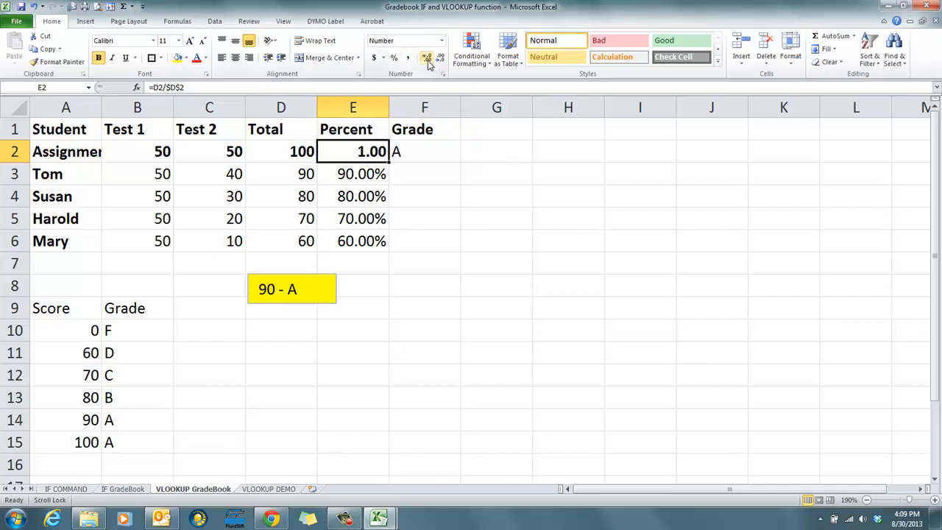
{"action": "left_click", "coordinate": [394, 59]}
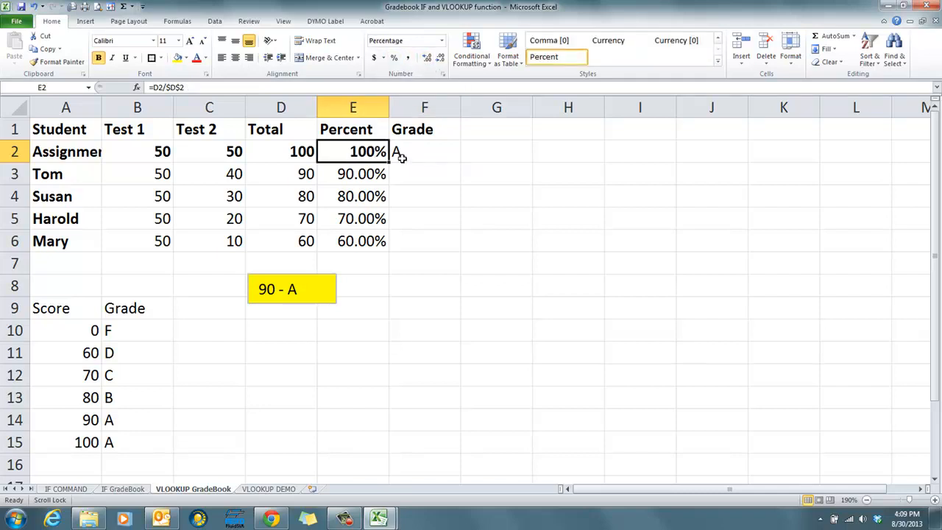
Fill the VLOOKUP formula from F2 down through F6.
{"action": "left_click", "coordinate": [402, 157]}
{"action": "left_click_drag", "start_coordinate": [401, 157], "coordinate": [407, 240]}
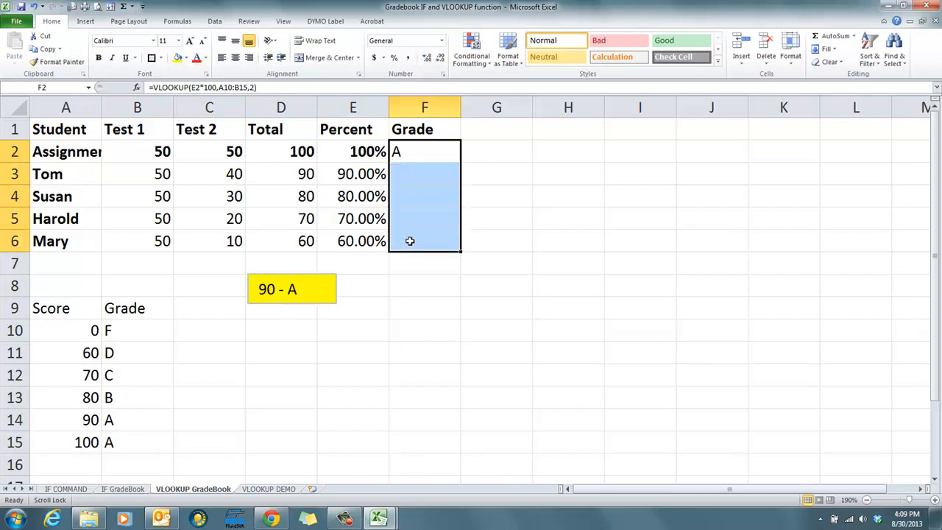
{"action": "left_click", "coordinate": [822, 48]}
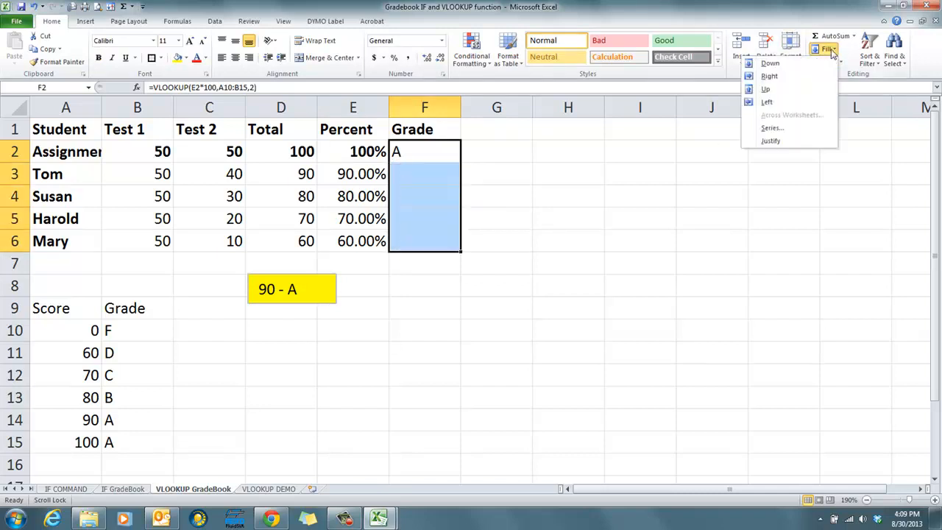
{"action": "left_click", "coordinate": [792, 64]}
{"action": "left_click", "coordinate": [568, 279]}
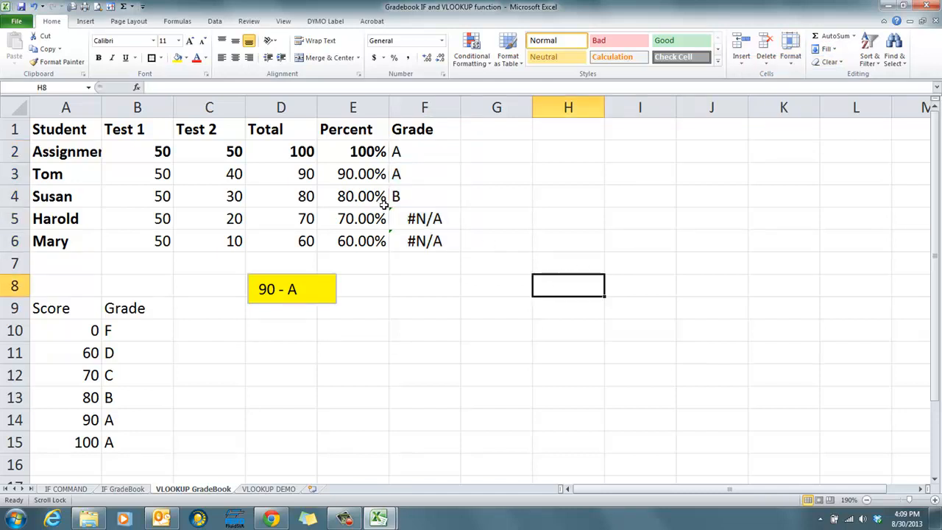
Try Test 2 scores of 40 for the students in C4, C5 and C6.
{"action": "left_click", "coordinate": [231, 193]}
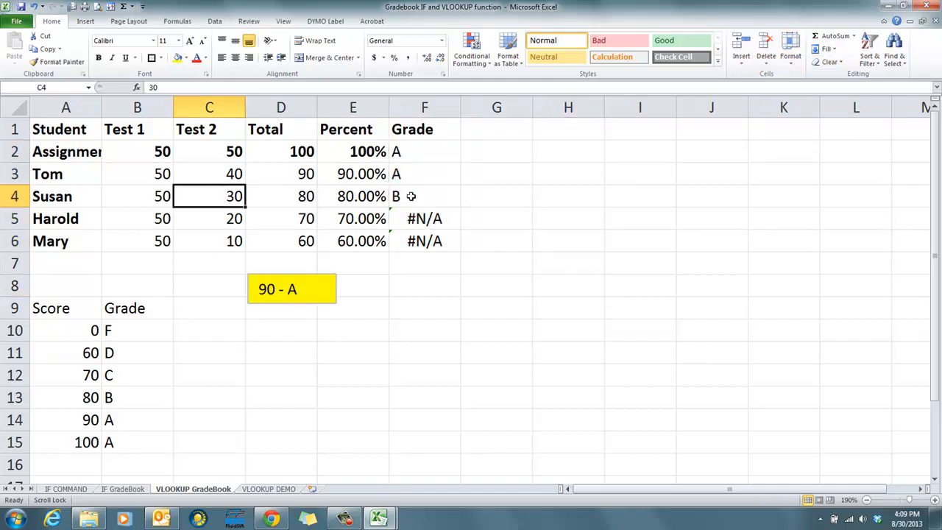
{"action": "type", "text": "40"}
{"action": "key", "text": "Return"}
{"action": "type", "text": "40"}
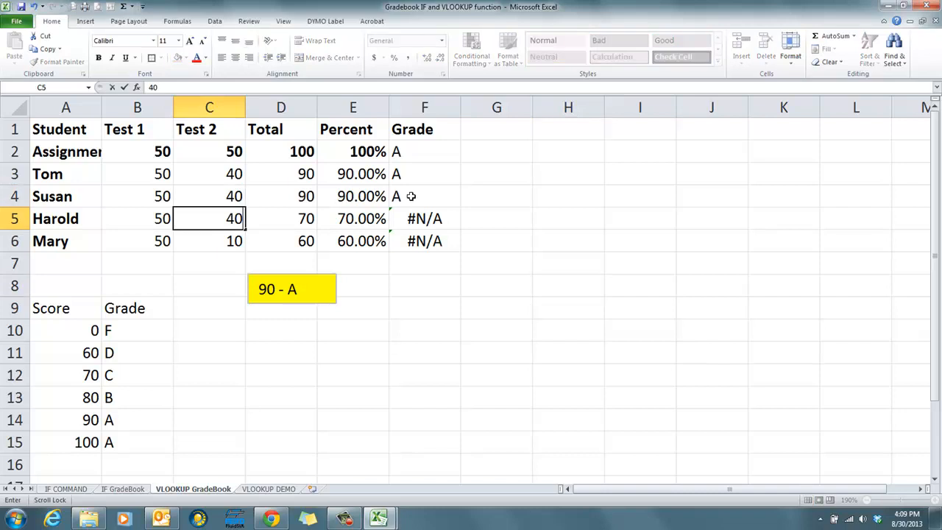
{"action": "key", "text": "Return"}
{"action": "type", "text": "40"}
{"action": "key", "text": "Return"}
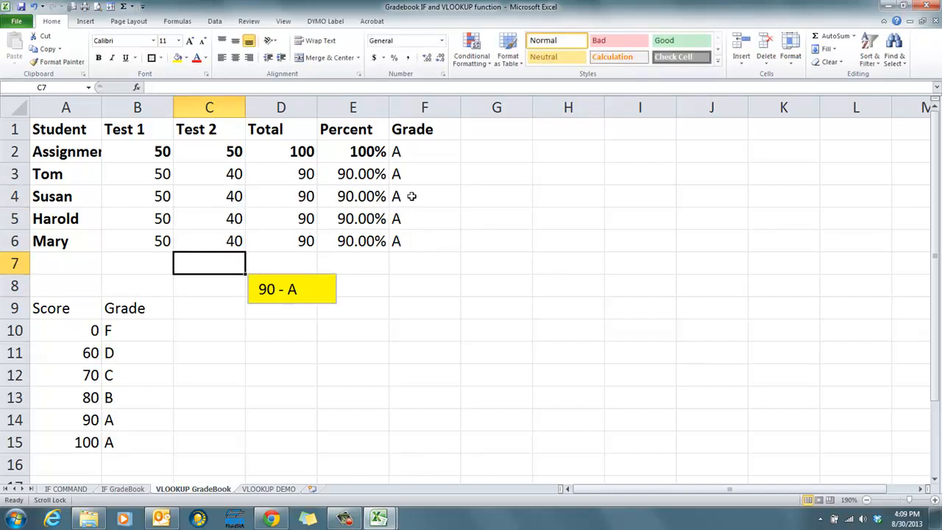
Set the Test 2 scores back to 30 in C4, 20 in C5 and 10 in C6.
{"action": "left_click", "coordinate": [232, 172]}
{"action": "left_click", "coordinate": [236, 194]}
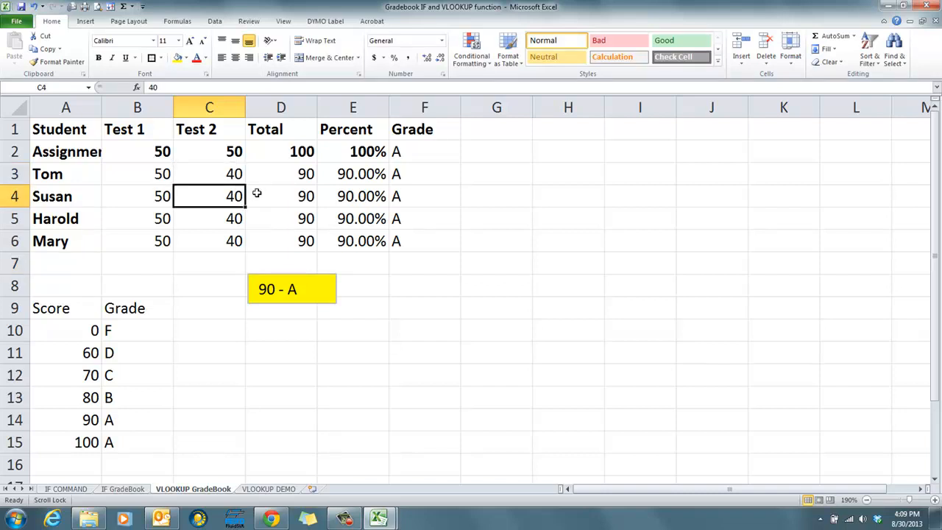
{"action": "type", "text": "30"}
{"action": "key", "text": "Return"}
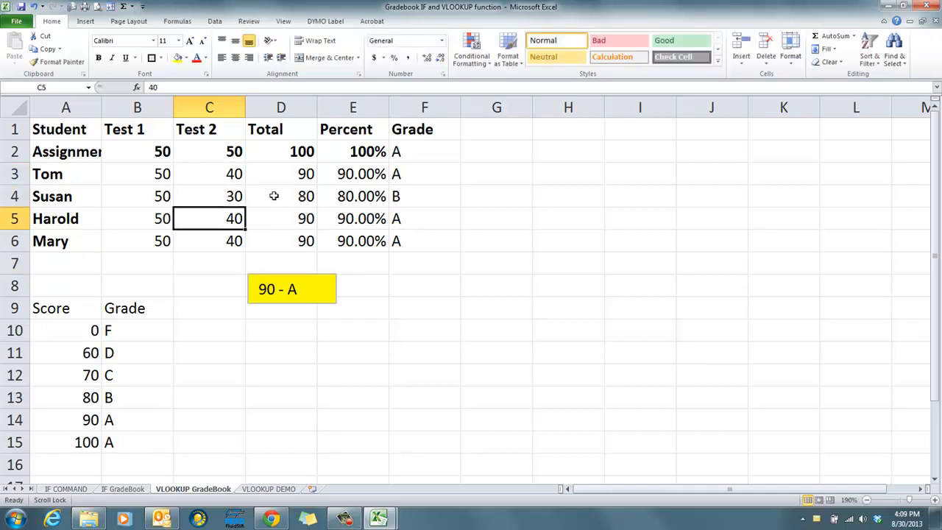
{"action": "type", "text": "20"}
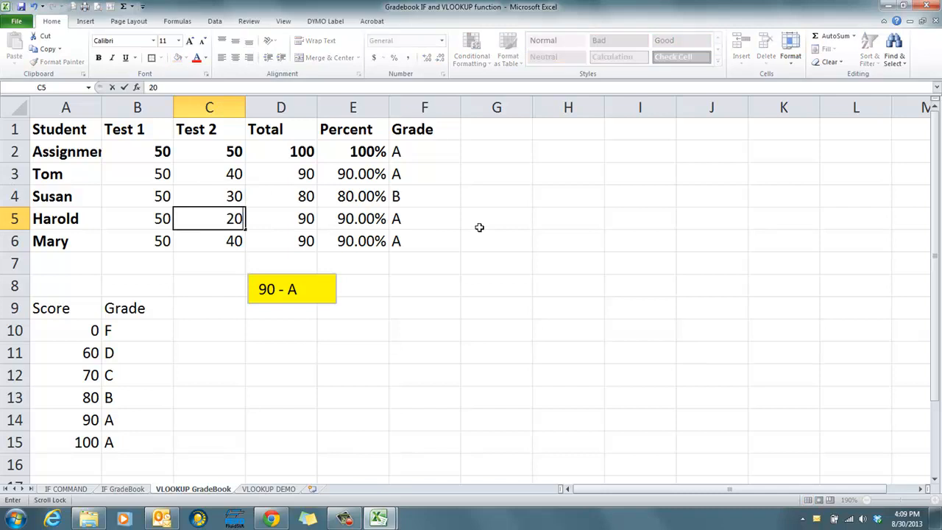
{"action": "key", "text": "Return"}
{"action": "type", "text": "10"}
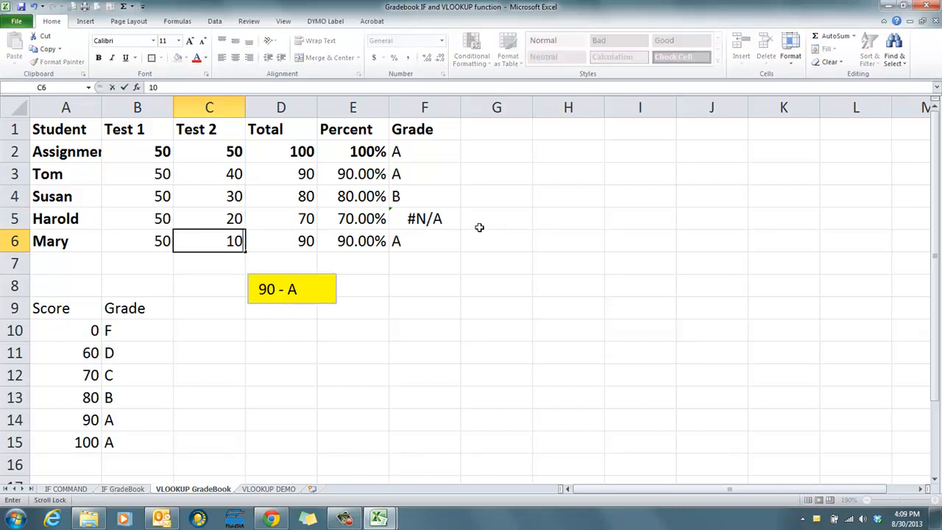
{"action": "key", "text": "Return"}
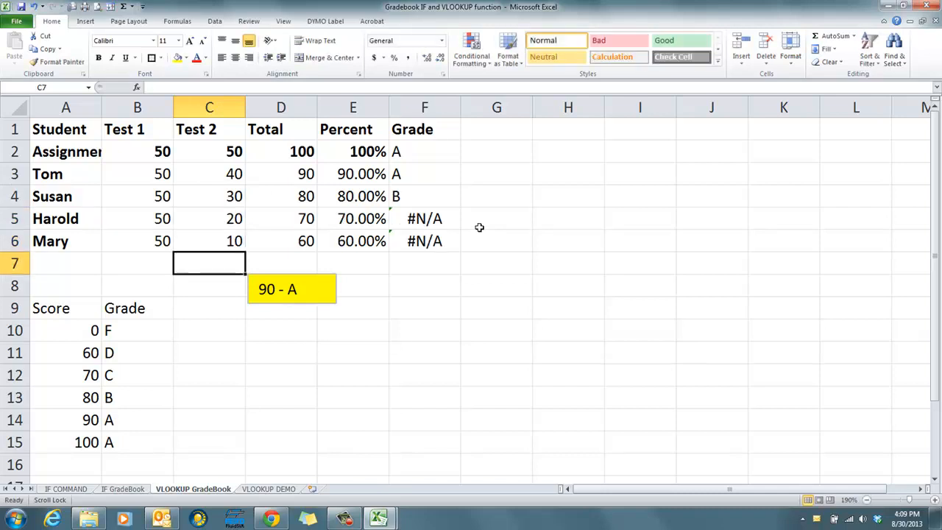
Compare the lookup table ranges in the VLOOKUP formulas of F2, F3 and F5 to trace the #N/A errors.
{"action": "left_click", "coordinate": [392, 212]}
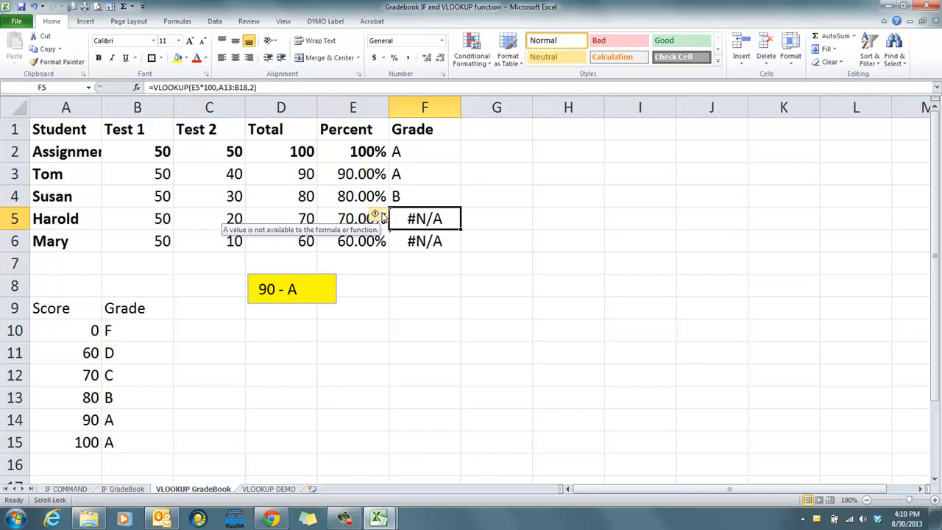
{"action": "left_click", "coordinate": [435, 280]}
{"action": "left_click", "coordinate": [408, 170]}
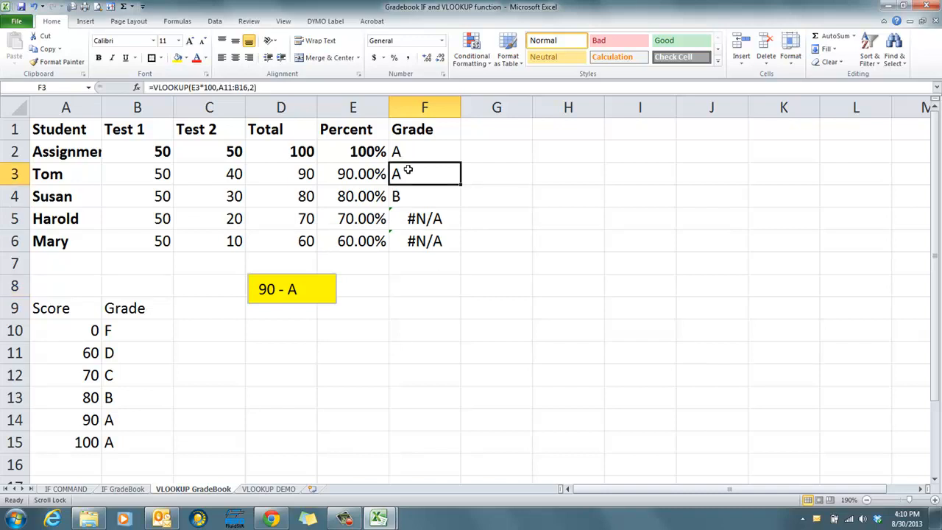
{"action": "left_click", "coordinate": [408, 150]}
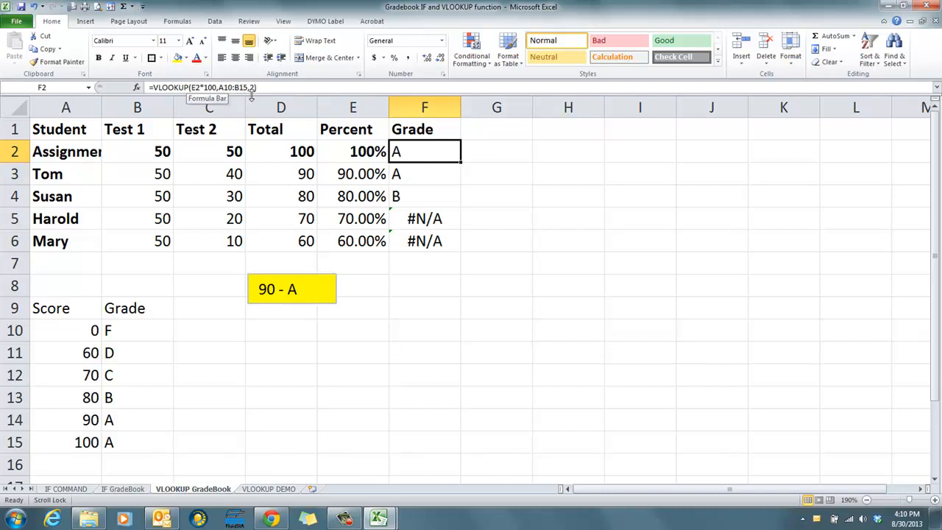
{"action": "left_click", "coordinate": [421, 174]}
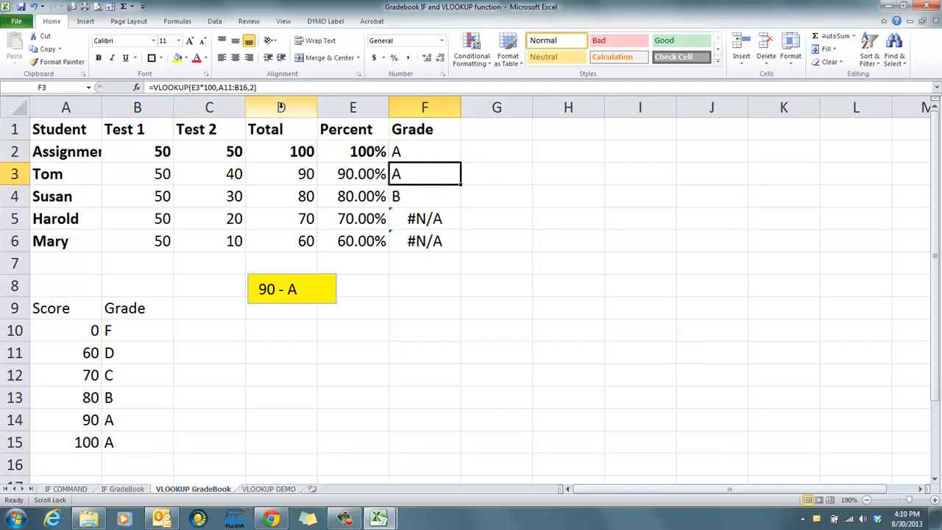
{"action": "left_click", "coordinate": [233, 87]}
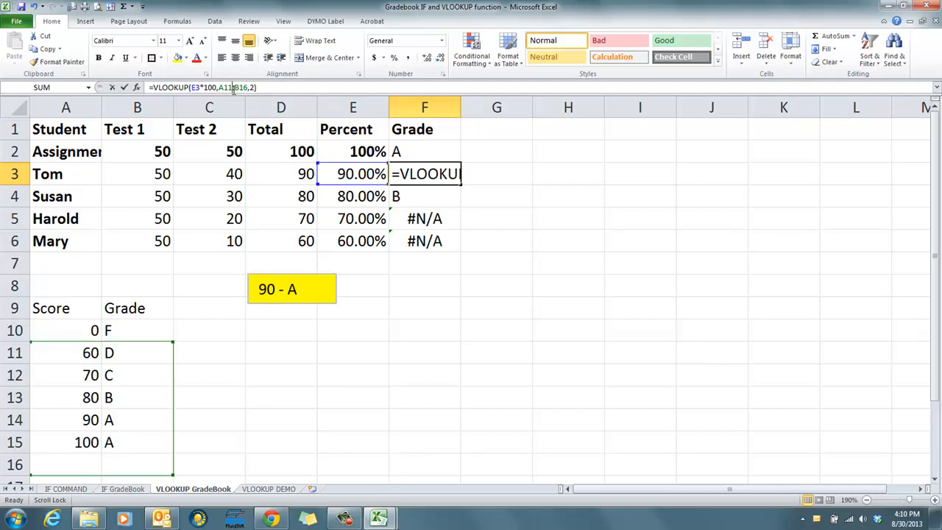
{"action": "left_click", "coordinate": [419, 219]}
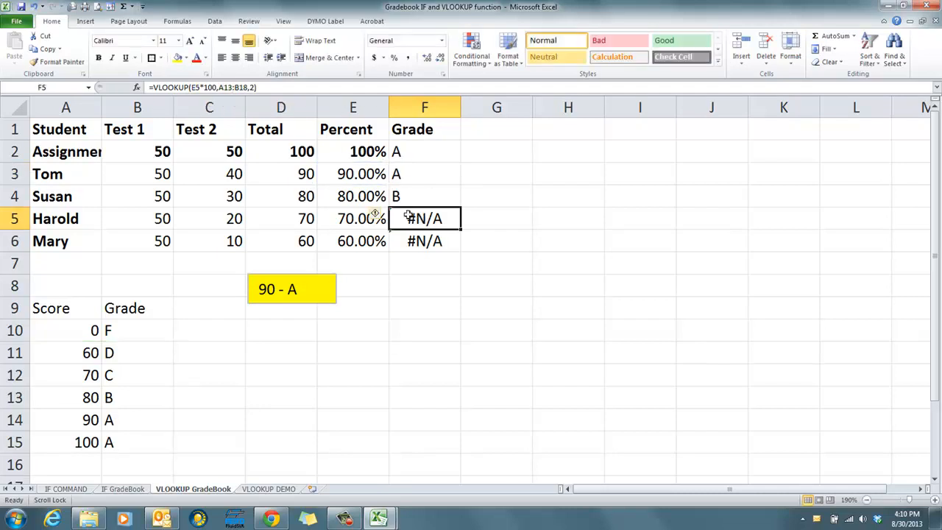
{"action": "left_click", "coordinate": [222, 88]}
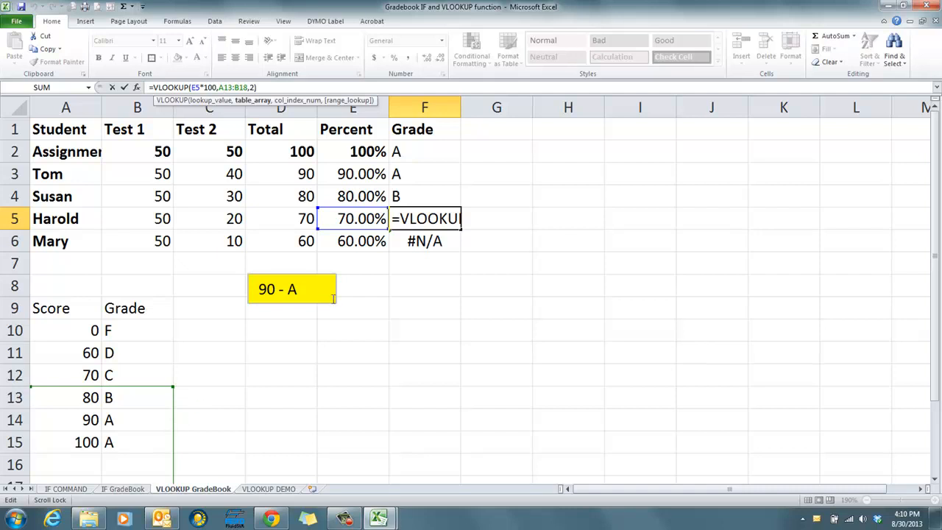
{"action": "left_click", "coordinate": [406, 170]}
Make the table range in the F2 VLOOKUP formula absolute, as $A$10:$B$15.
{"action": "left_click", "coordinate": [404, 148]}
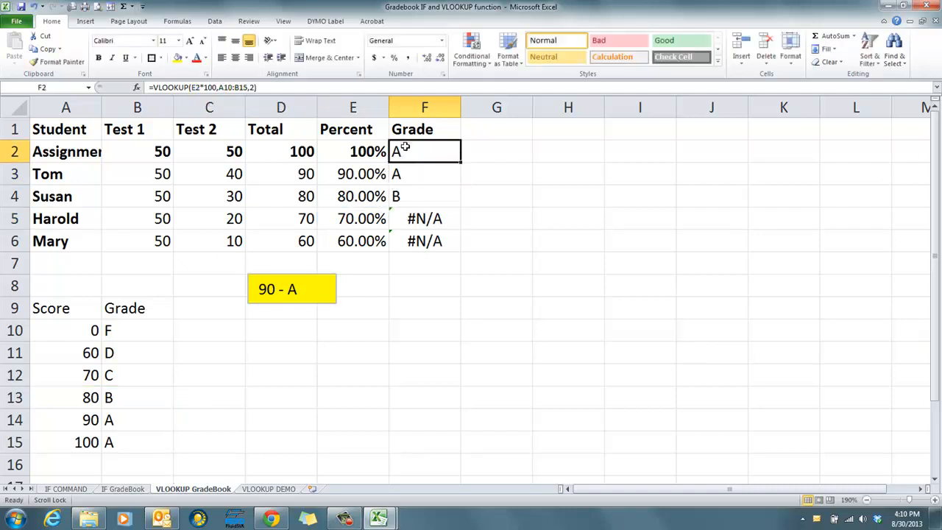
{"action": "left_click", "coordinate": [224, 87]}
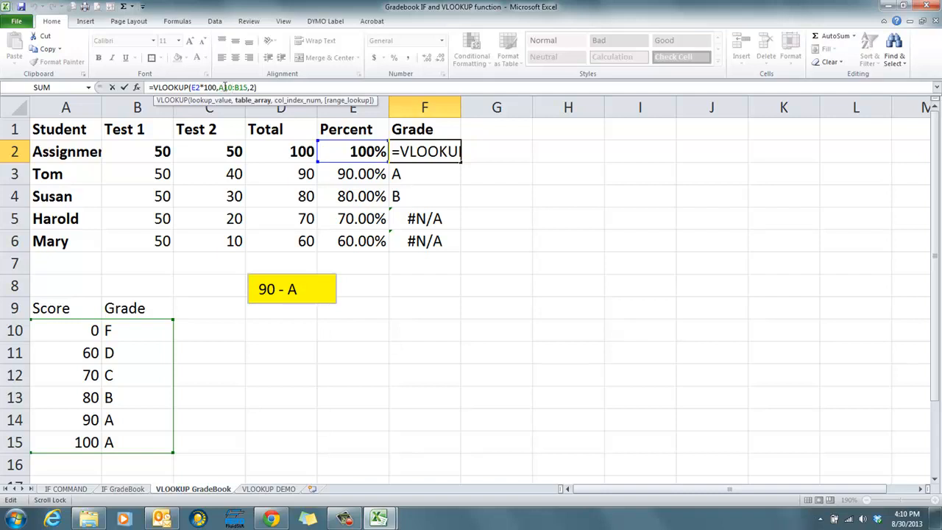
{"action": "key", "text": "F4"}
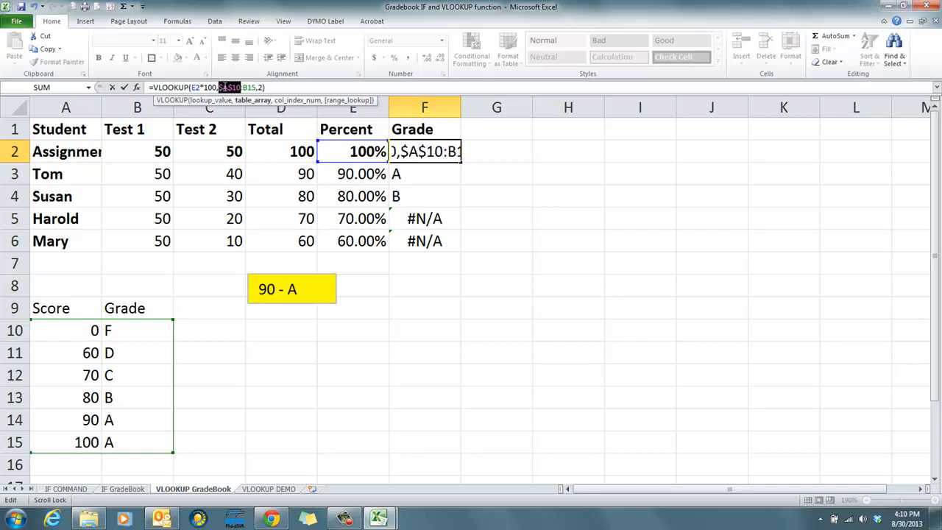
{"action": "left_click", "coordinate": [247, 87]}
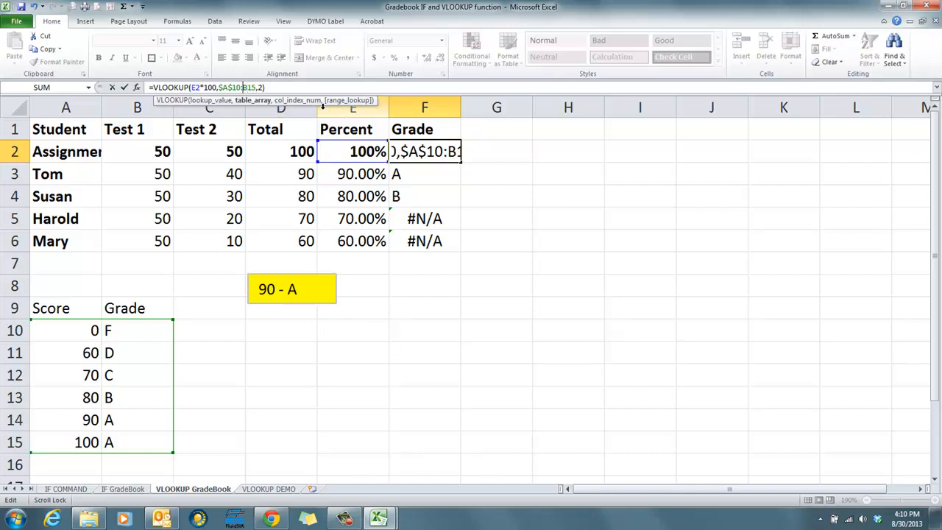
{"action": "type", "text": "$"}
{"action": "key", "text": "Right"}
{"action": "type", "text": "$"}
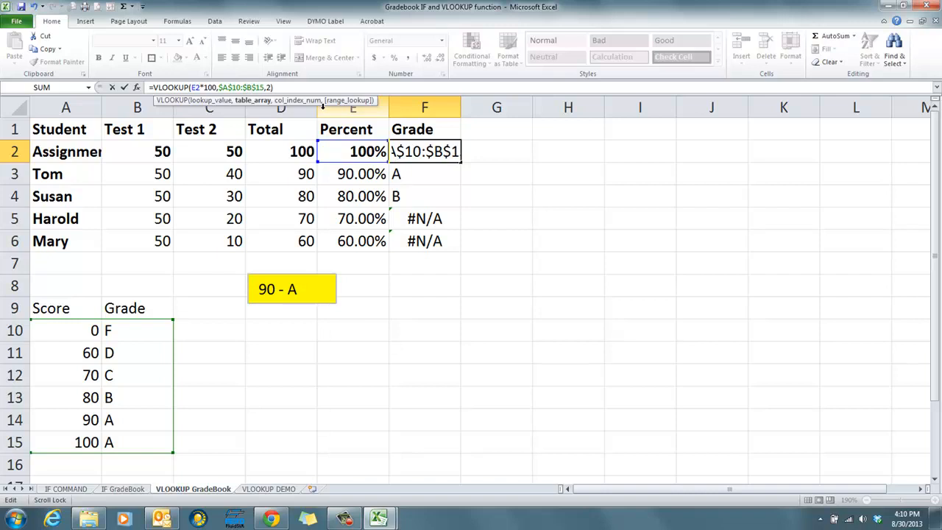
{"action": "key", "text": "Return"}
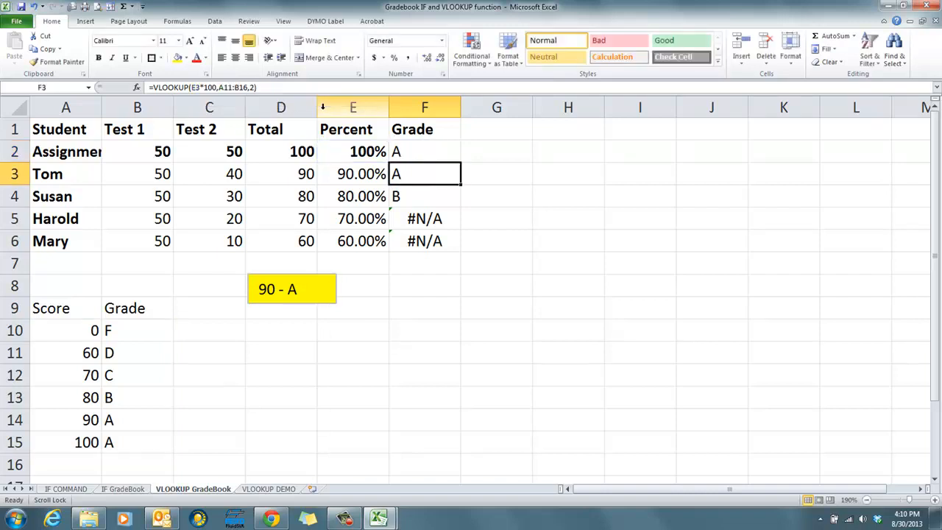
Fill the corrected VLOOKUP formula with the absolute table range from F2 down through F6.
{"action": "left_click_drag", "start_coordinate": [407, 151], "coordinate": [404, 240]}
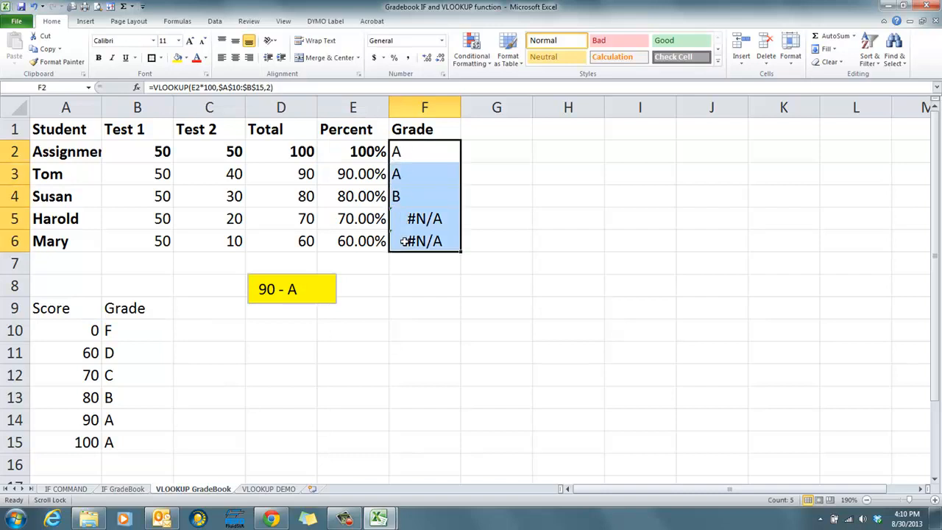
{"action": "key", "text": "ctrl+d"}
{"action": "left_click", "coordinate": [413, 290]}
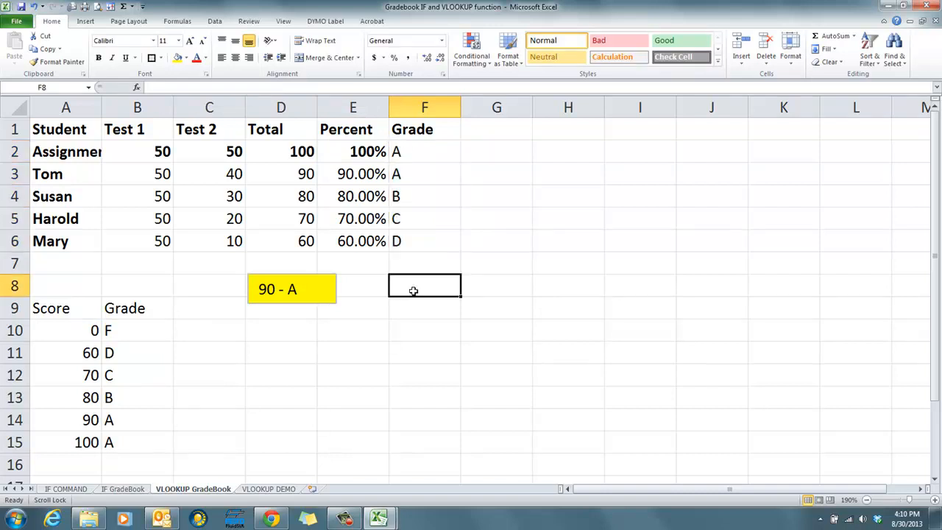
Try a total of 71 in D6 to test the grade lookup, and undo the entry.
{"action": "left_click", "coordinate": [294, 236]}
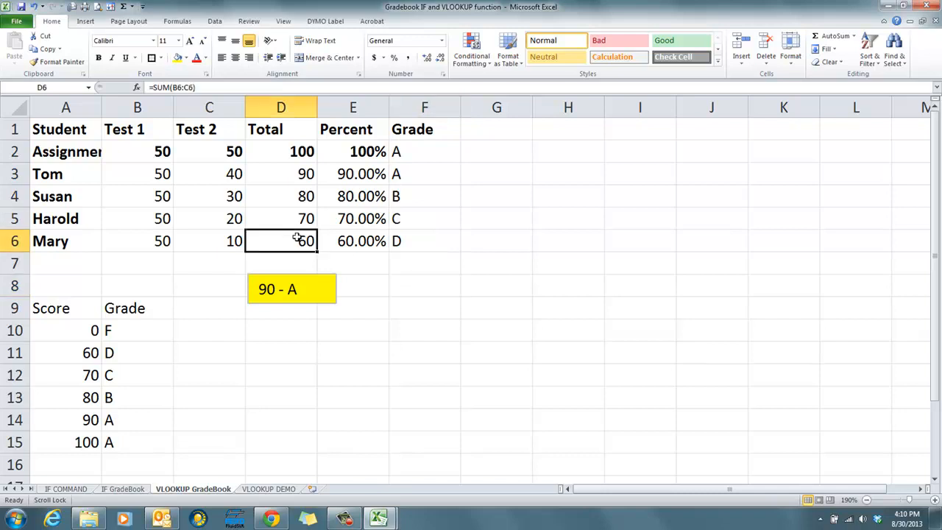
{"action": "type", "text": "71"}
{"action": "key", "text": "Return"}
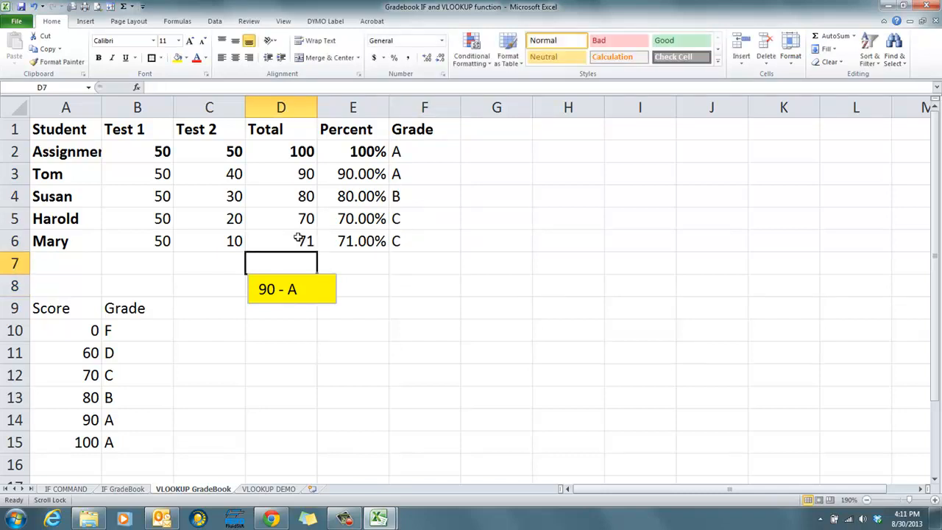
{"action": "key", "text": "ctrl+z"}
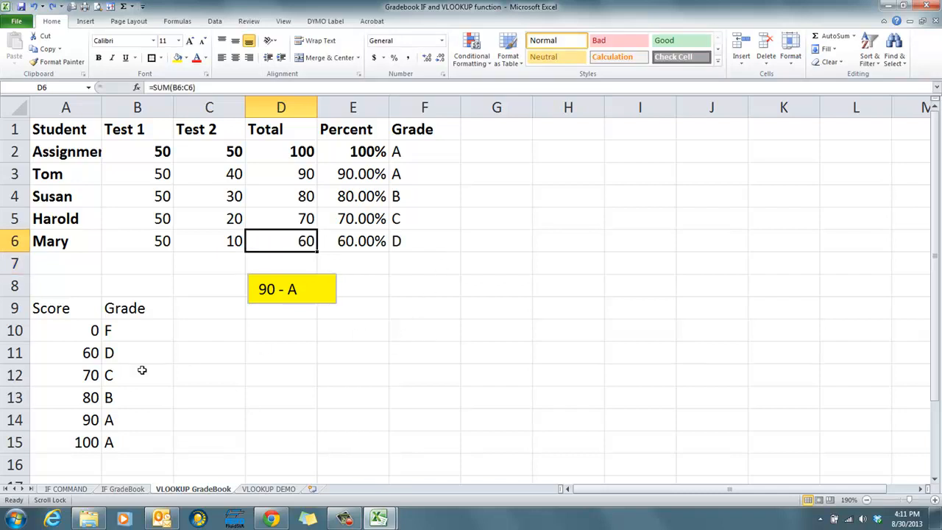
Change the grade for score 90 in B14 of the lookup table to A-.
{"action": "left_click", "coordinate": [87, 370]}
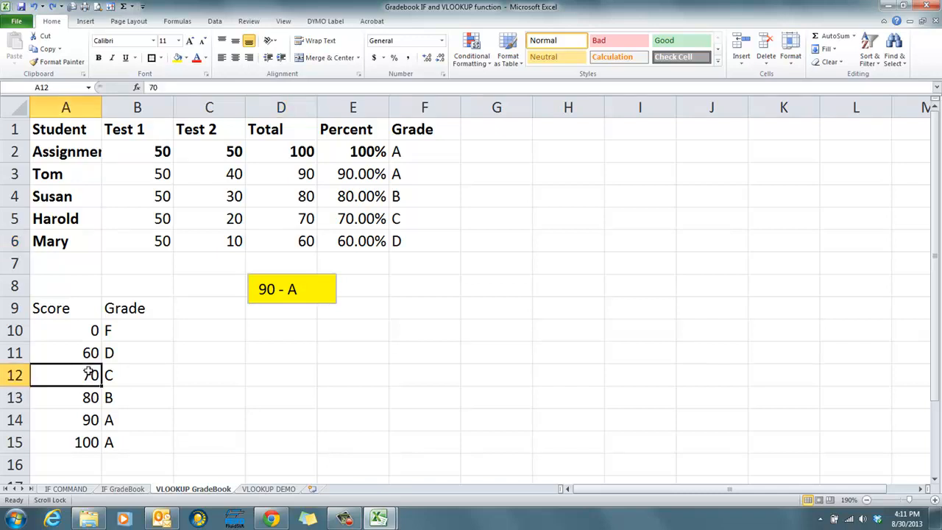
{"action": "left_click", "coordinate": [86, 439]}
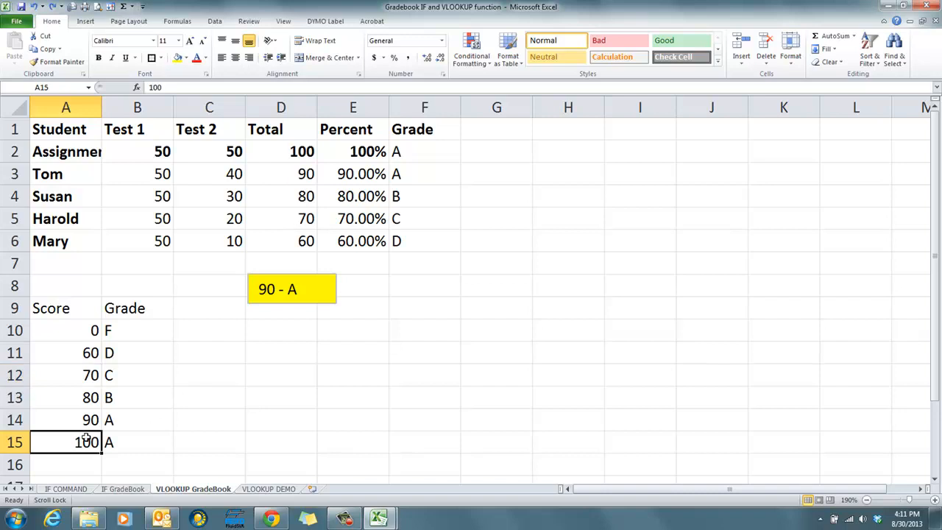
{"action": "left_click", "coordinate": [89, 416]}
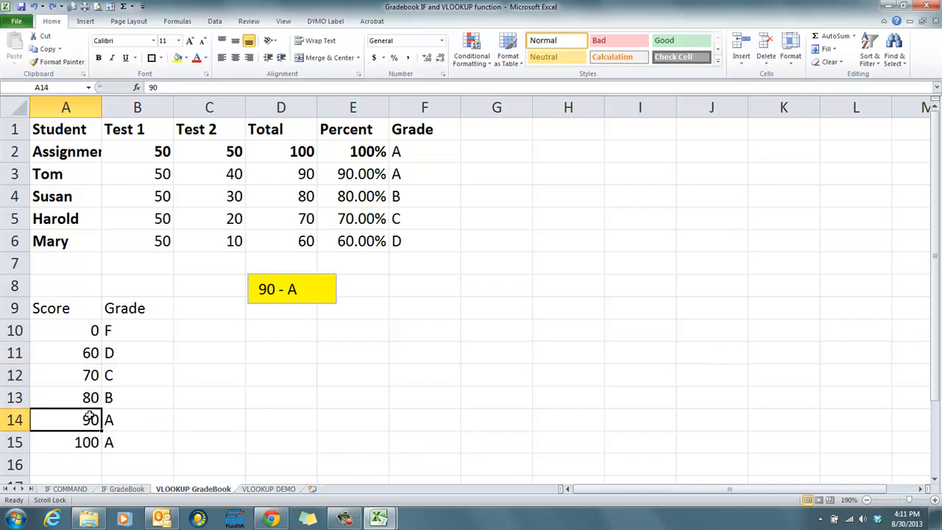
{"action": "left_click", "coordinate": [116, 417]}
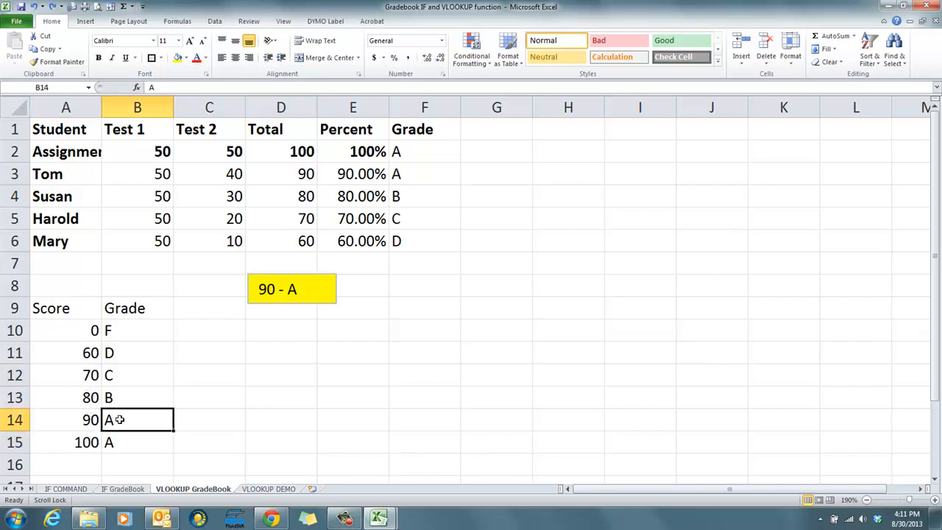
{"action": "double_click", "coordinate": [120, 420]}
{"action": "type", "text": "-"}
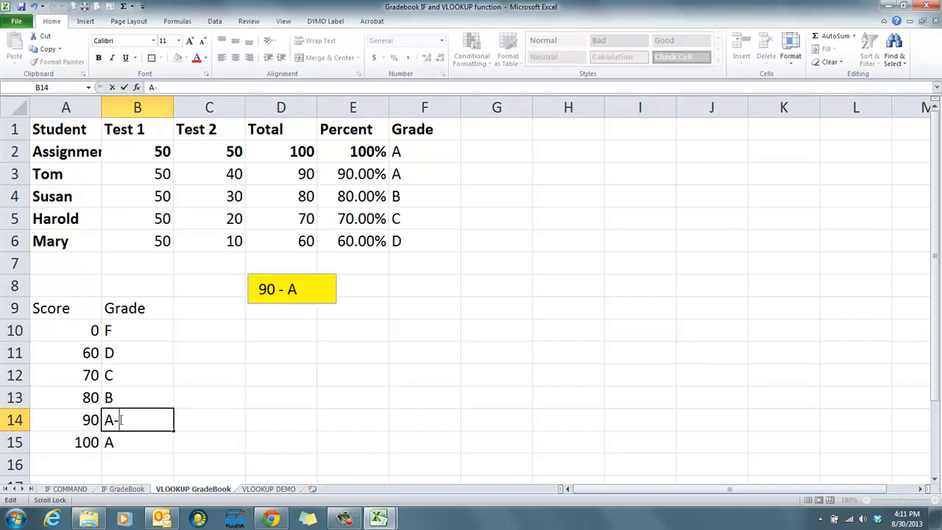
{"action": "left_click", "coordinate": [77, 441]}
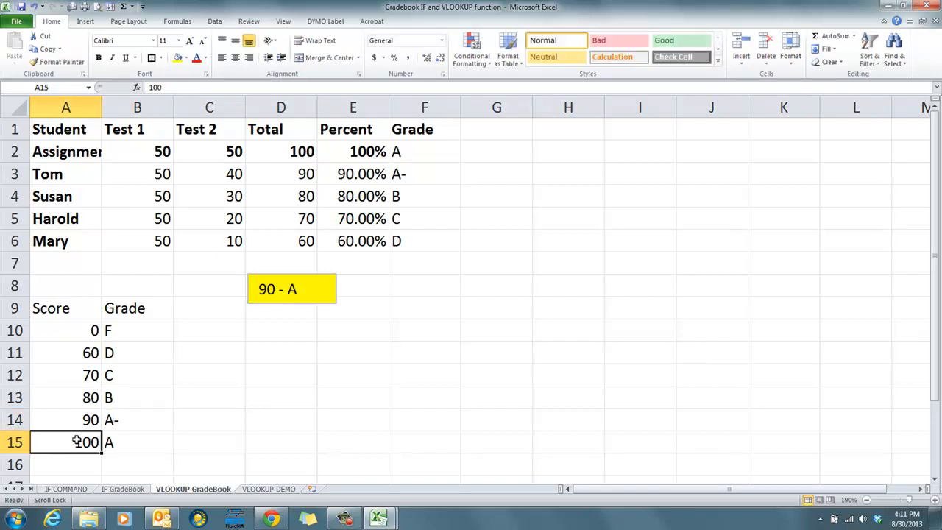
Change the last row of the lookup table to score 96 in A15 and grade A+ in B15.
{"action": "type", "text": "96"}
{"action": "key", "text": "Tab"}
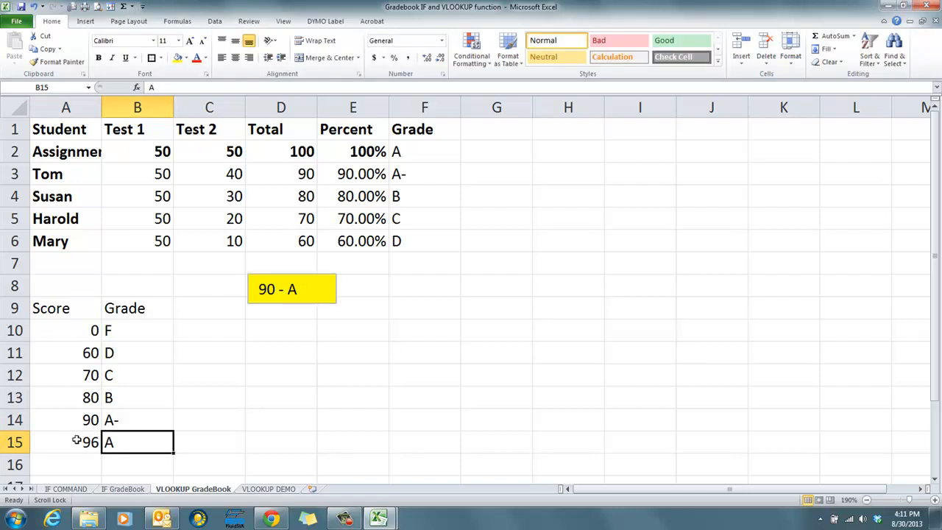
{"action": "type", "text": "a"}
{"action": "key", "text": "BackSpace"}
{"action": "type", "text": "A-"}
{"action": "key", "text": "BackSpace"}
{"action": "type", "text": "+"}
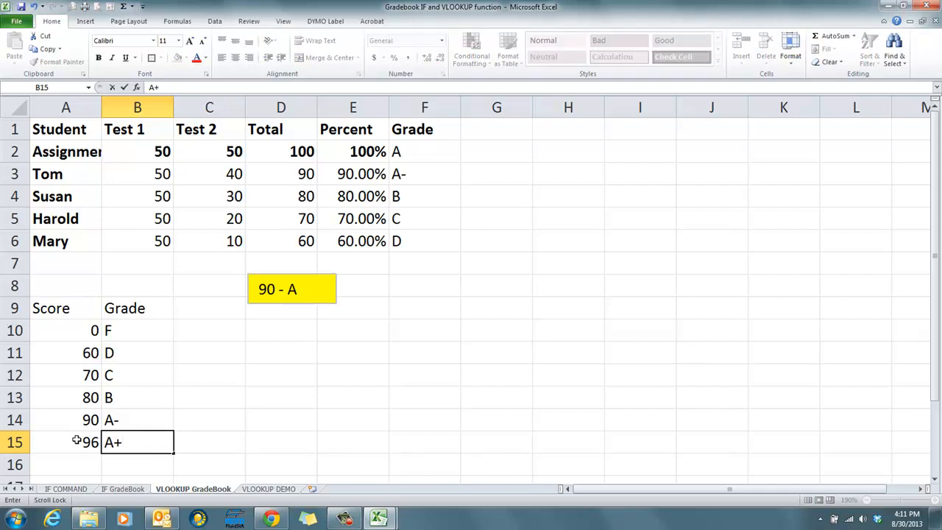
{"action": "key", "text": "Return"}
{"action": "left_click", "coordinate": [82, 441]}
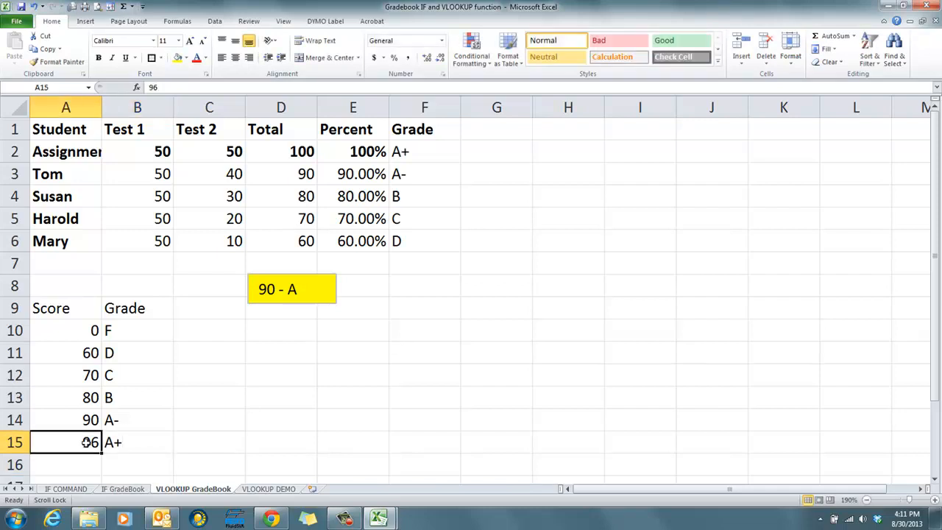
Change the grade for score 90 in B14 of the lookup table to A.
{"action": "left_click", "coordinate": [89, 399]}
{"action": "left_click", "coordinate": [90, 418]}
{"action": "left_click", "coordinate": [113, 419]}
{"action": "key", "text": "F2"}
{"action": "key", "text": "BackSpace"}
{"action": "key", "text": "Return"}
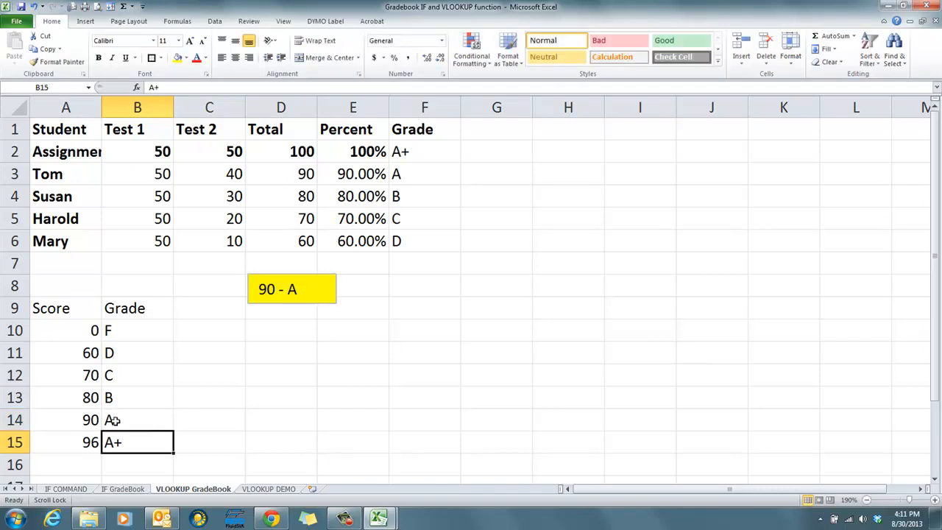
Lower the A+ score threshold in A15 of the lookup table to 95.
{"action": "left_click", "coordinate": [96, 439]}
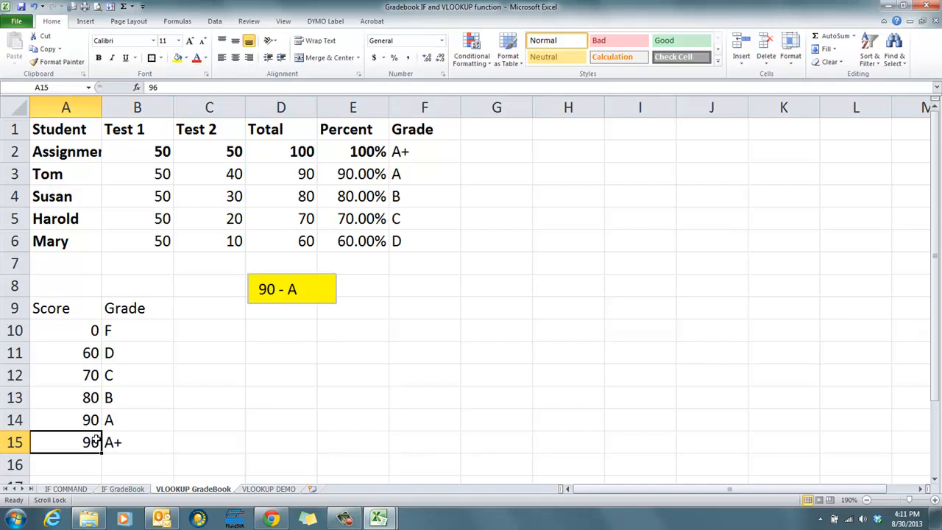
{"action": "type", "text": "95"}
{"action": "key", "text": "Return"}
{"action": "left_click", "coordinate": [319, 359]}
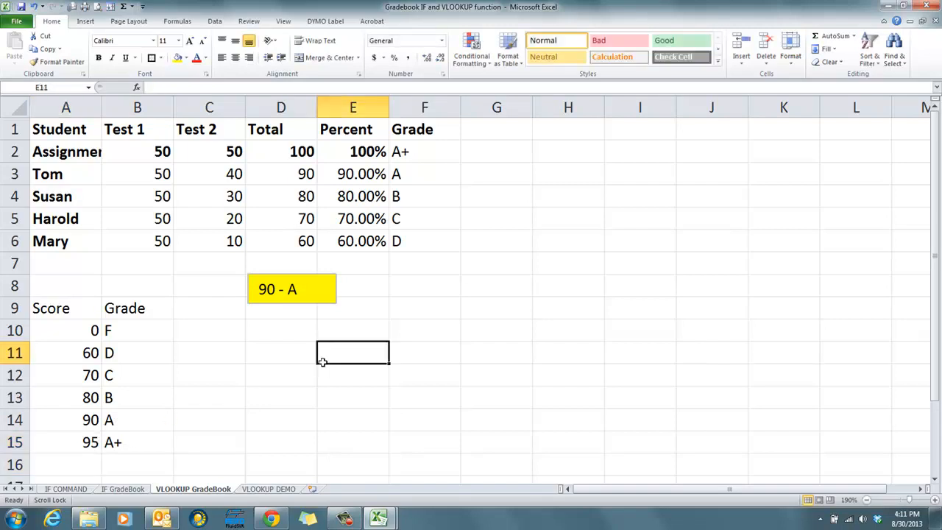
Test the A+ threshold by entering totals of 94 and 95 in turn in D3, leaving 95 in place.
{"action": "left_click", "coordinate": [305, 174]}
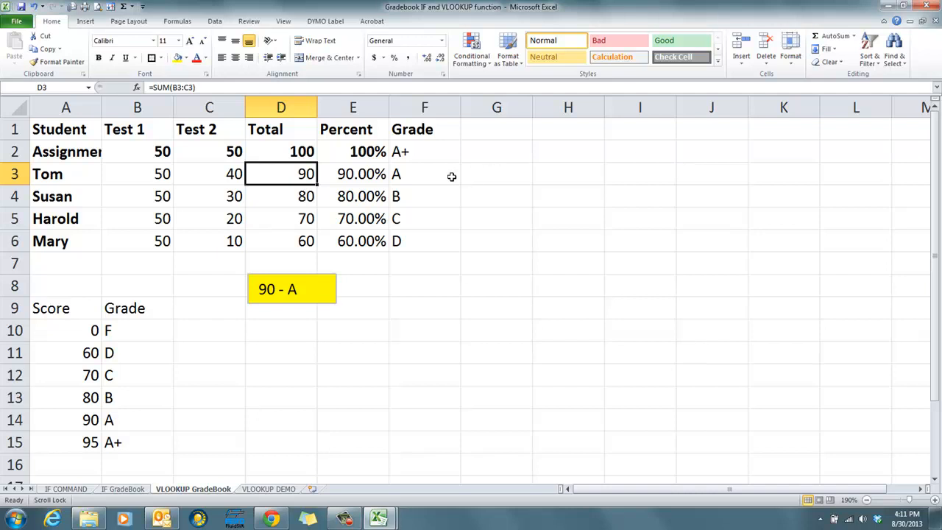
{"action": "type", "text": "94"}
{"action": "key", "text": "Return"}
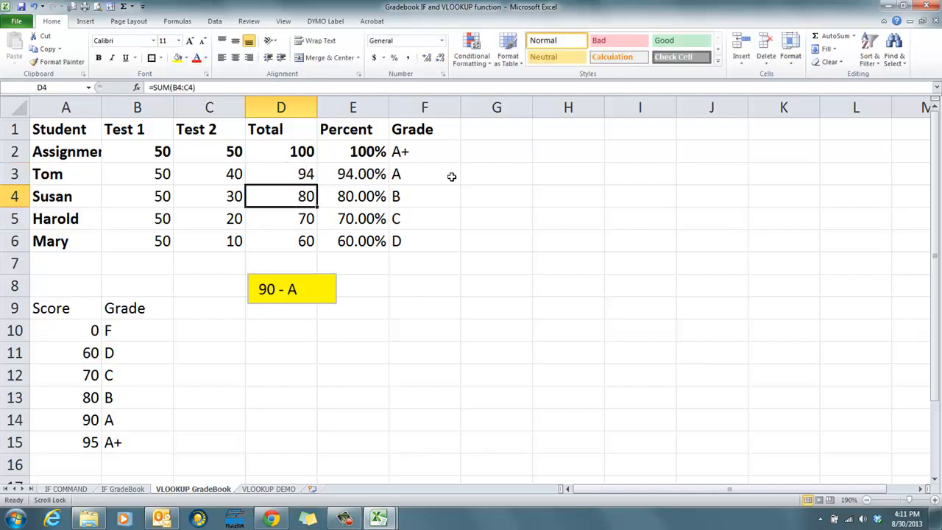
{"action": "left_click", "coordinate": [299, 174]}
{"action": "type", "text": "95"}
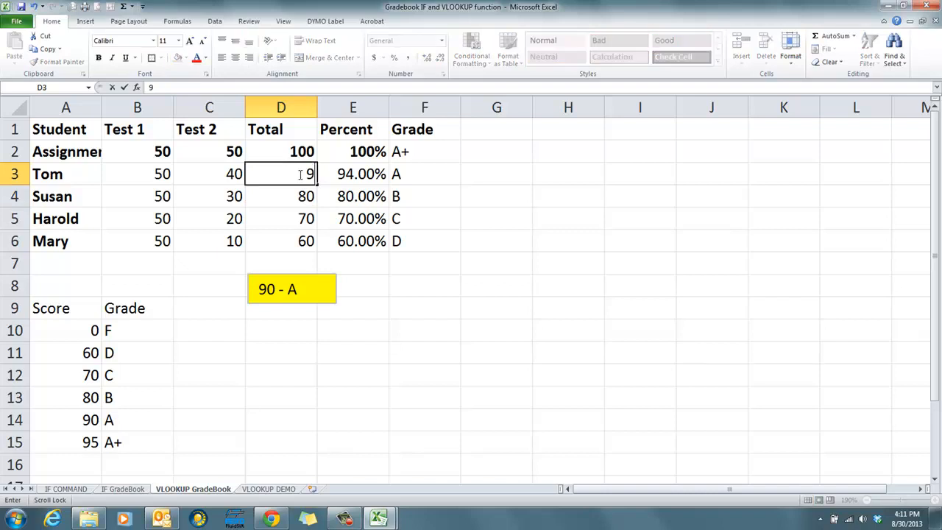
{"action": "key", "text": "Return"}
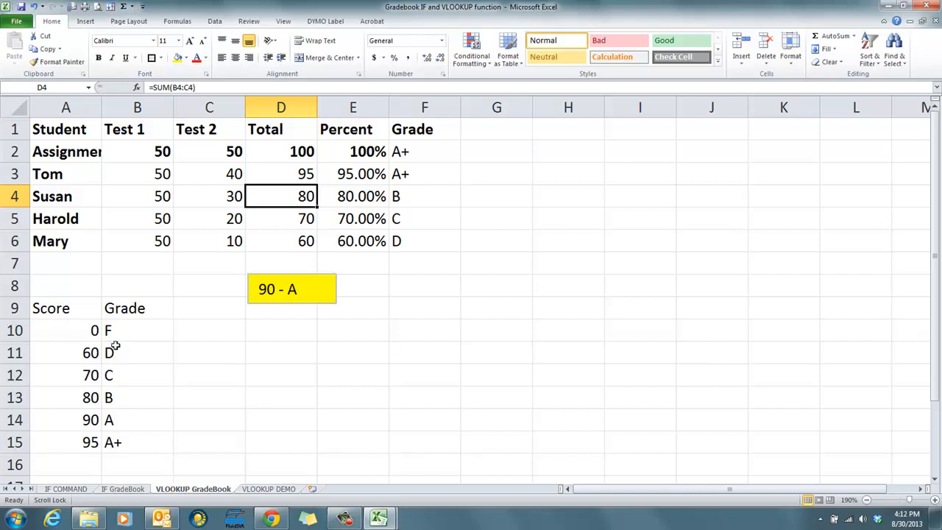
Review the lookup table in A10:B15 and the table range argument in the F2 VLOOKUP formula.
{"action": "left_click", "coordinate": [95, 443]}
{"action": "left_click_drag", "start_coordinate": [118, 446], "coordinate": [57, 332]}
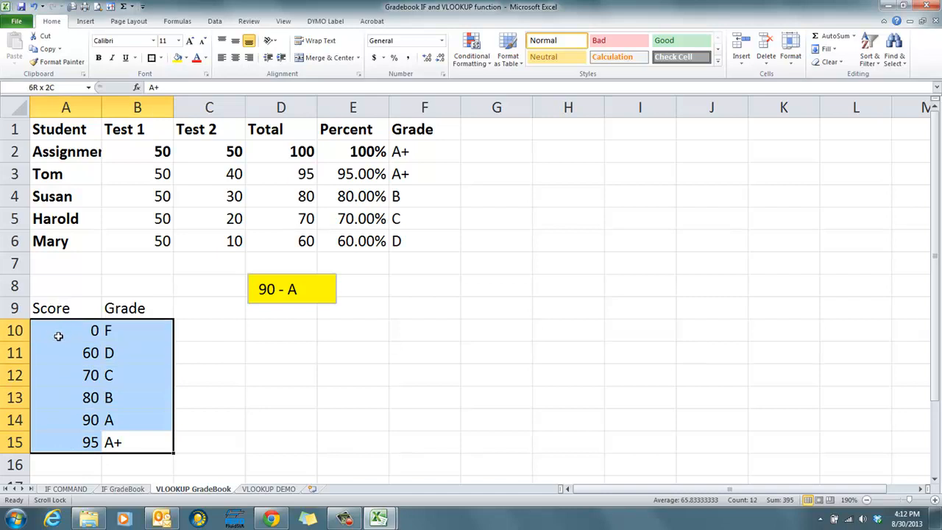
{"action": "left_click", "coordinate": [368, 178]}
{"action": "left_click", "coordinate": [407, 150]}
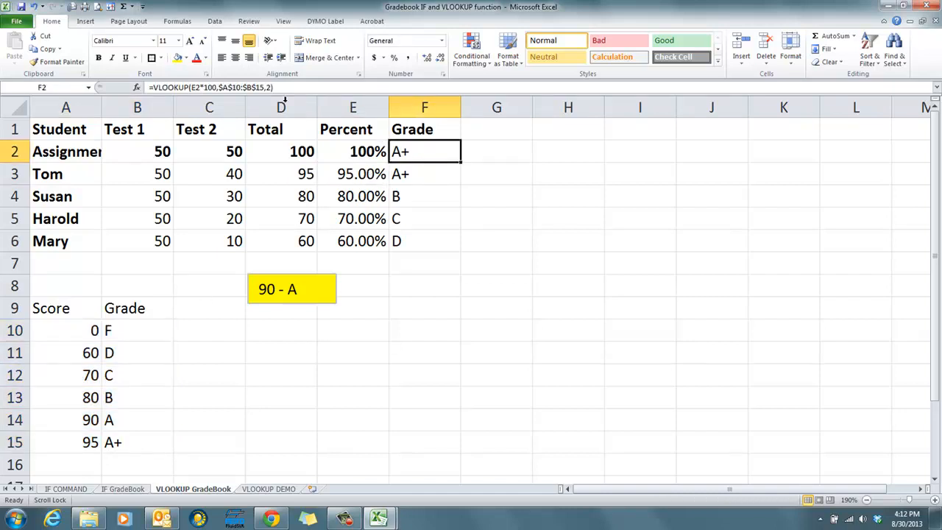
{"action": "left_click", "coordinate": [236, 86]}
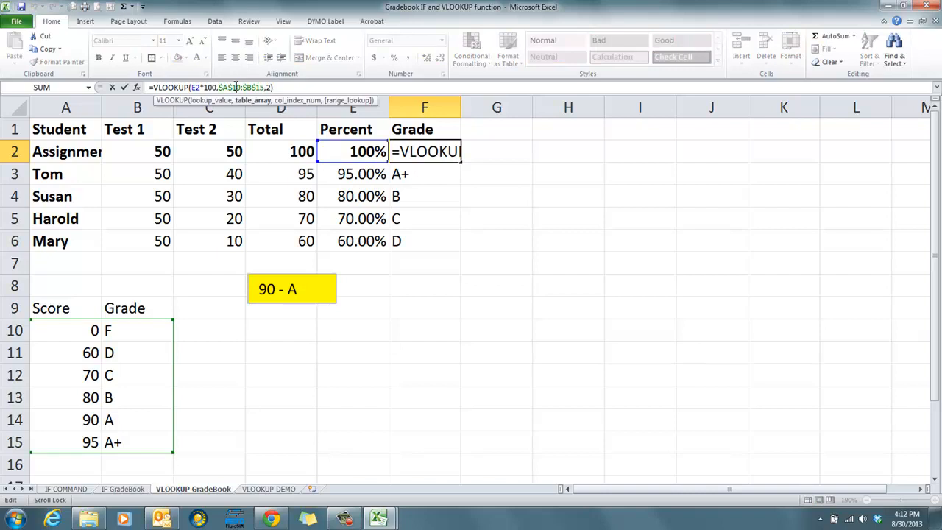
Compare the IF GradeBook and VLOOKUP GradeBook sheets, look over IF COMMAND and VLOOKUP DEMO, and return to VLOOKUP GradeBook.
{"action": "left_click", "coordinate": [131, 490]}
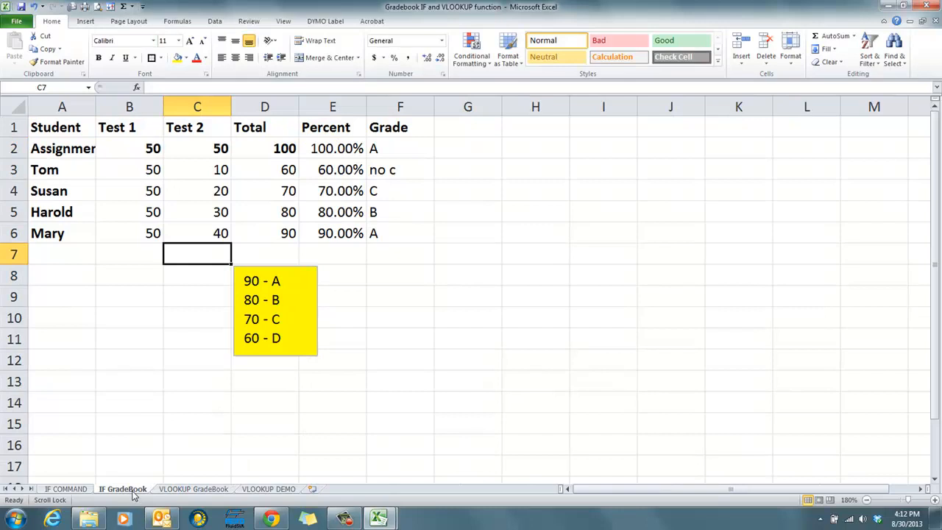
{"action": "left_click", "coordinate": [194, 490]}
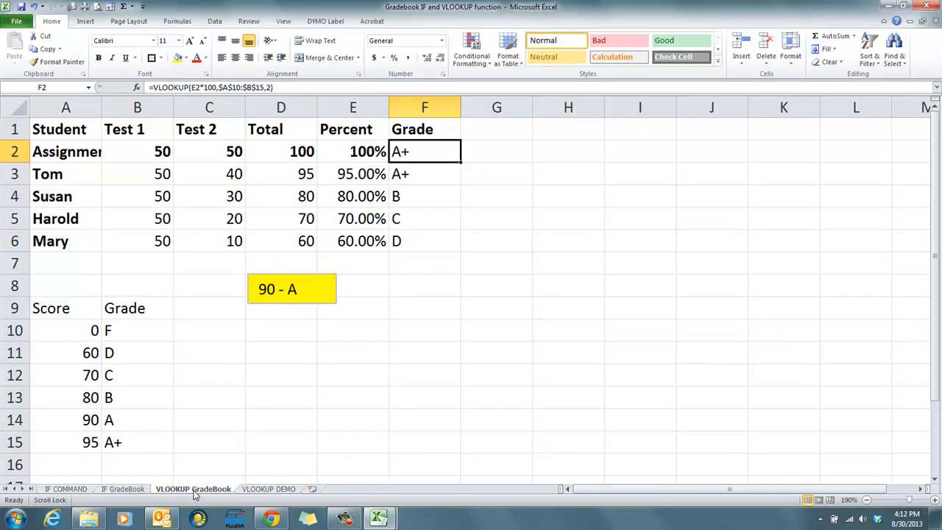
{"action": "left_click", "coordinate": [125, 489]}
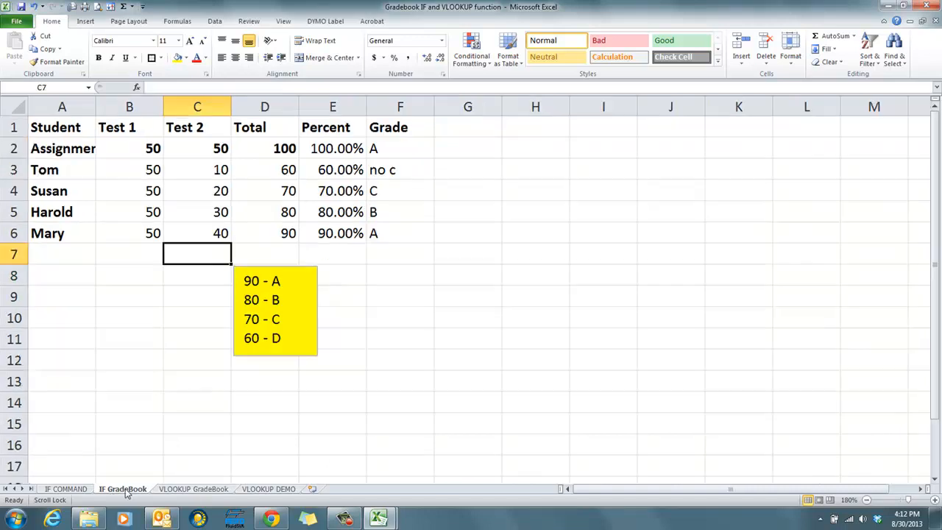
{"action": "left_click", "coordinate": [180, 490]}
{"action": "left_click", "coordinate": [132, 490]}
{"action": "left_click", "coordinate": [197, 489]}
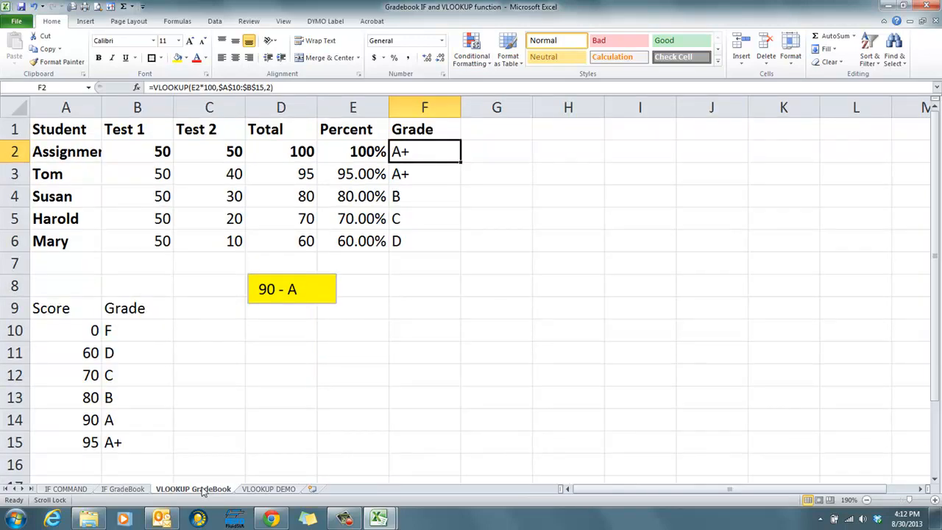
{"action": "left_click", "coordinate": [74, 490]}
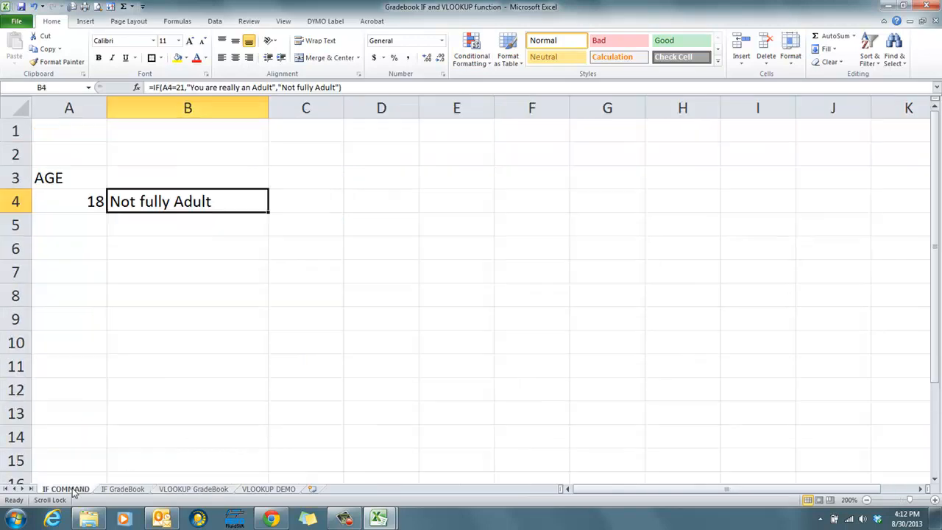
{"action": "left_click", "coordinate": [269, 491]}
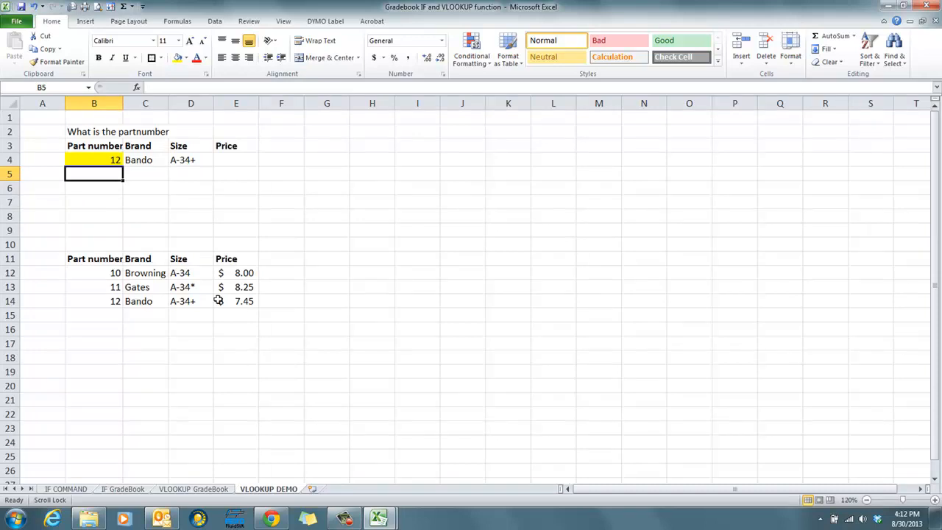
{"action": "left_click", "coordinate": [194, 493]}
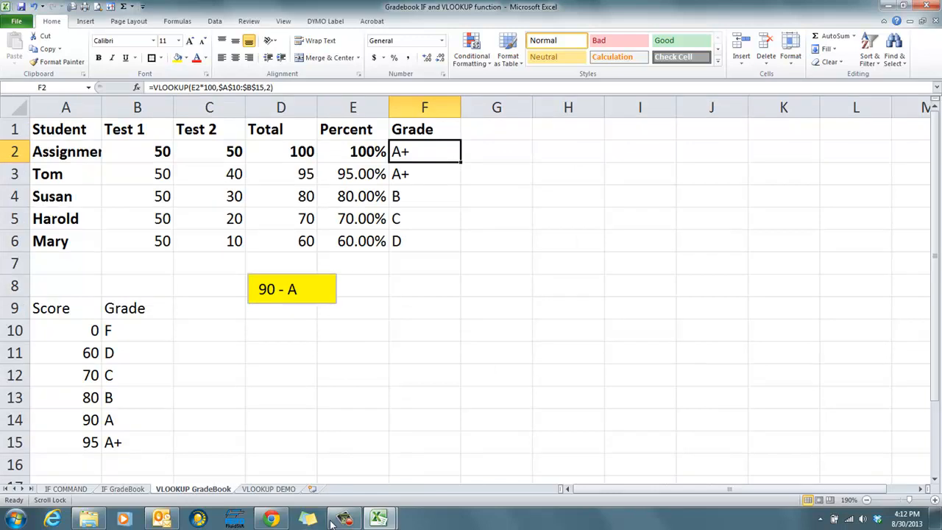